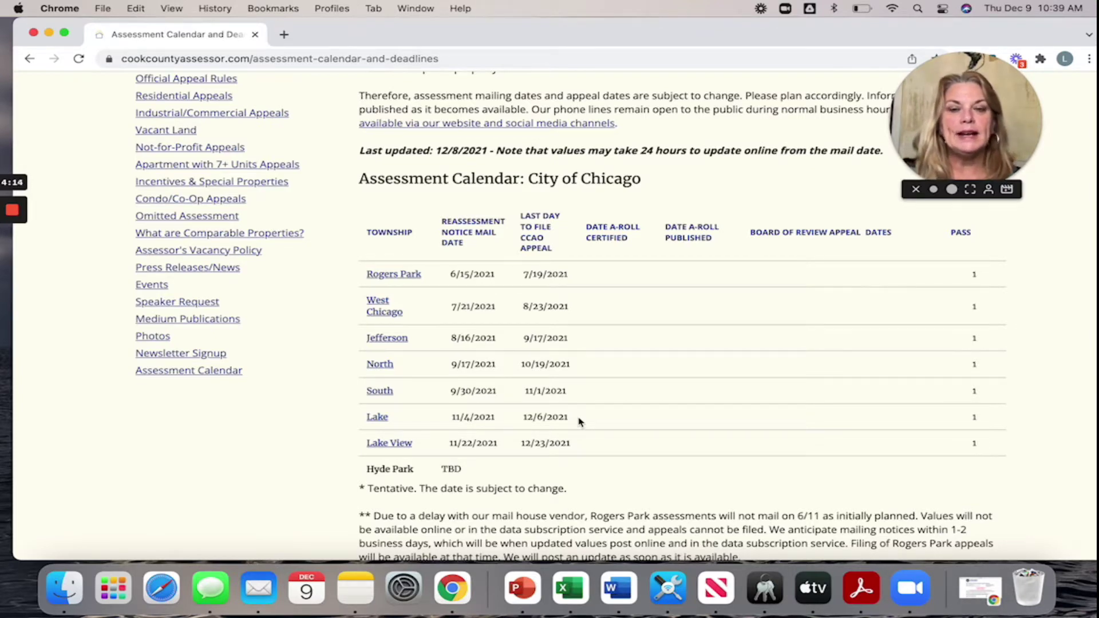
- Return to the Assessor's Office home page and switch to the 'Search by address' option
scroll(579, 422, up, 1)
scroll(579, 422, up, 10)
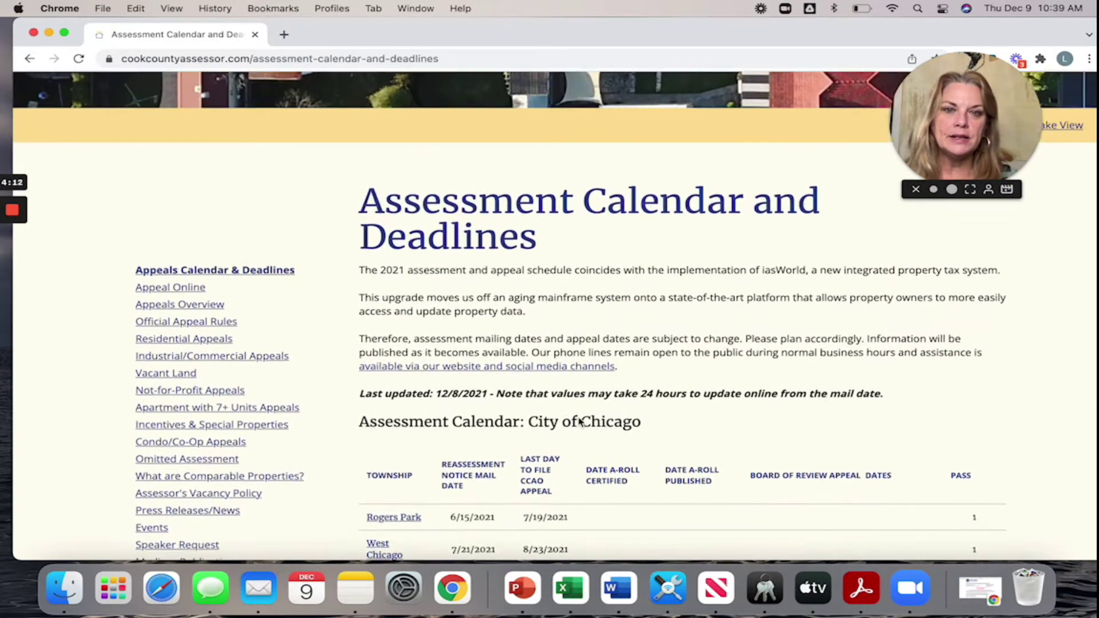
scroll(578, 419, down, 1)
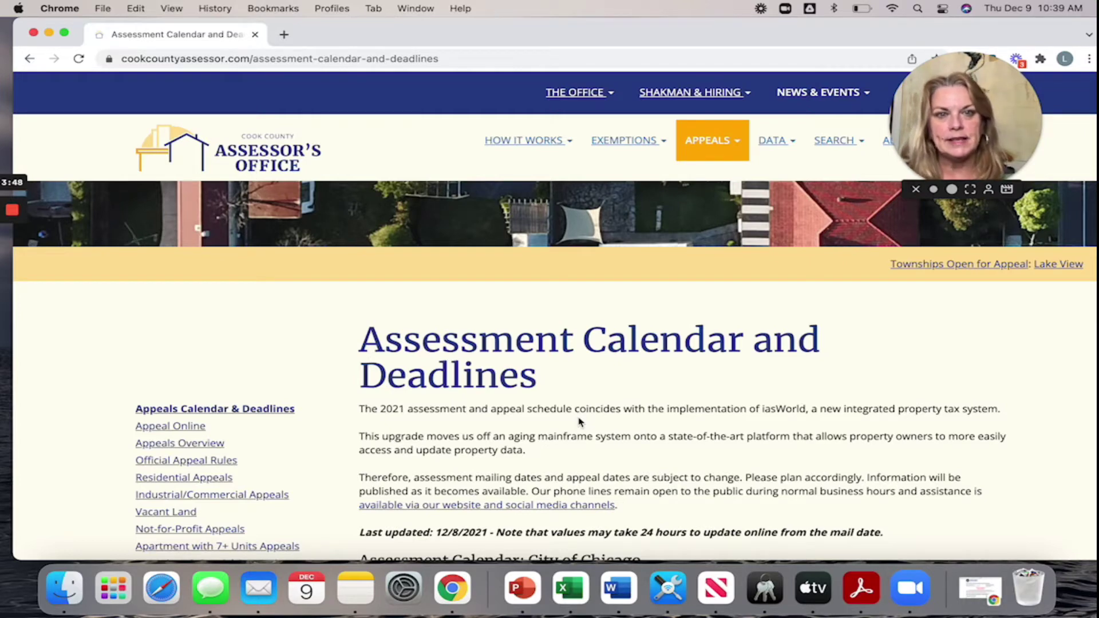
click(709, 145)
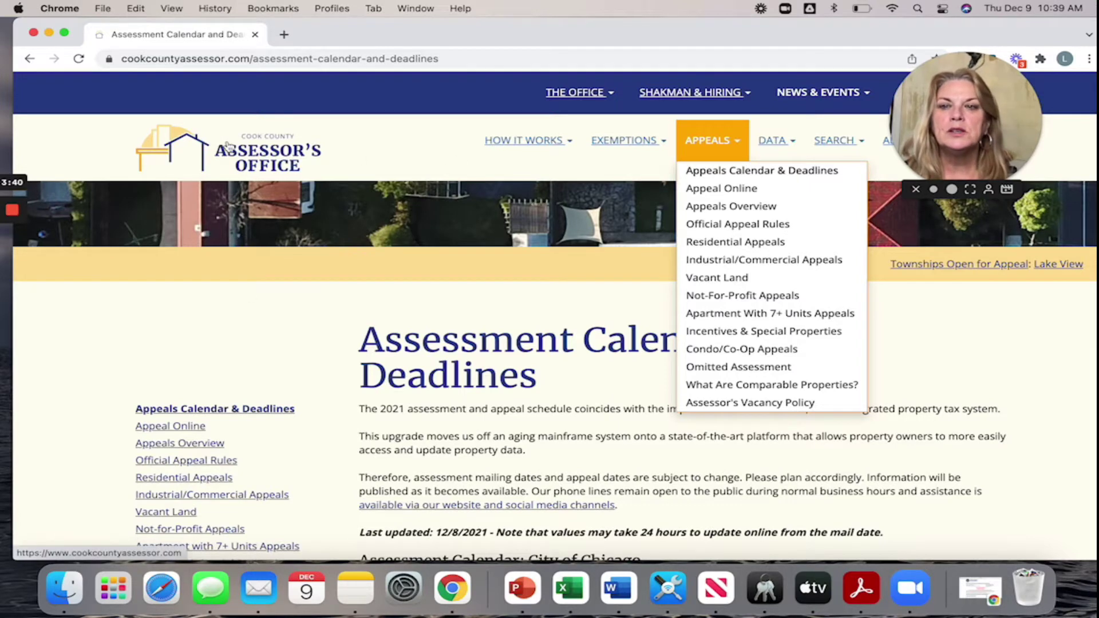
click(244, 158)
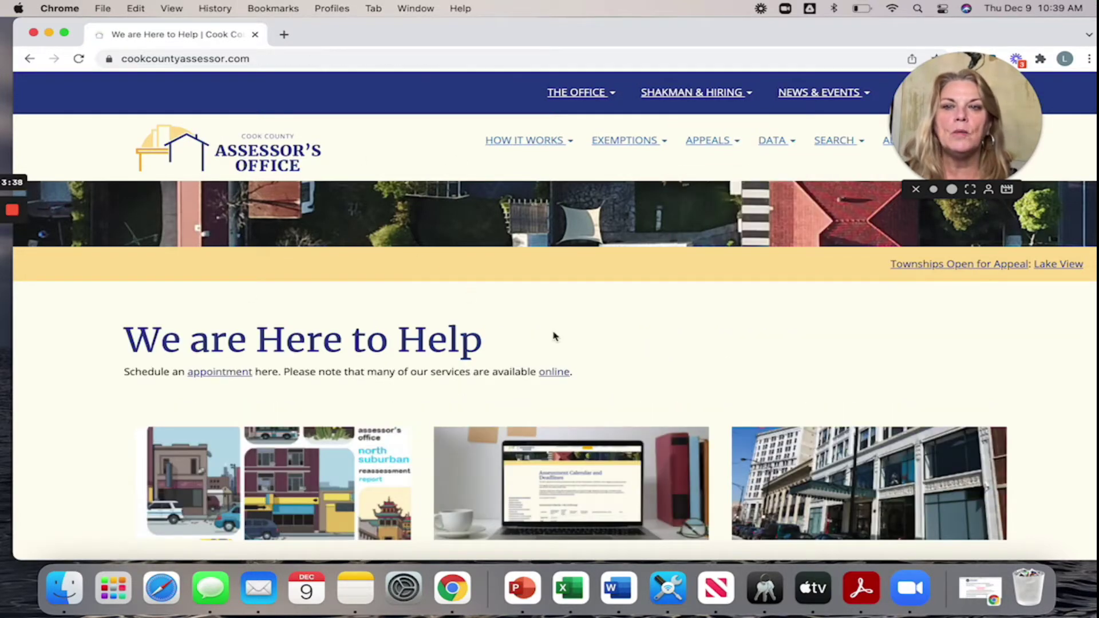
scroll(554, 336, down, 3)
scroll(554, 336, down, 10)
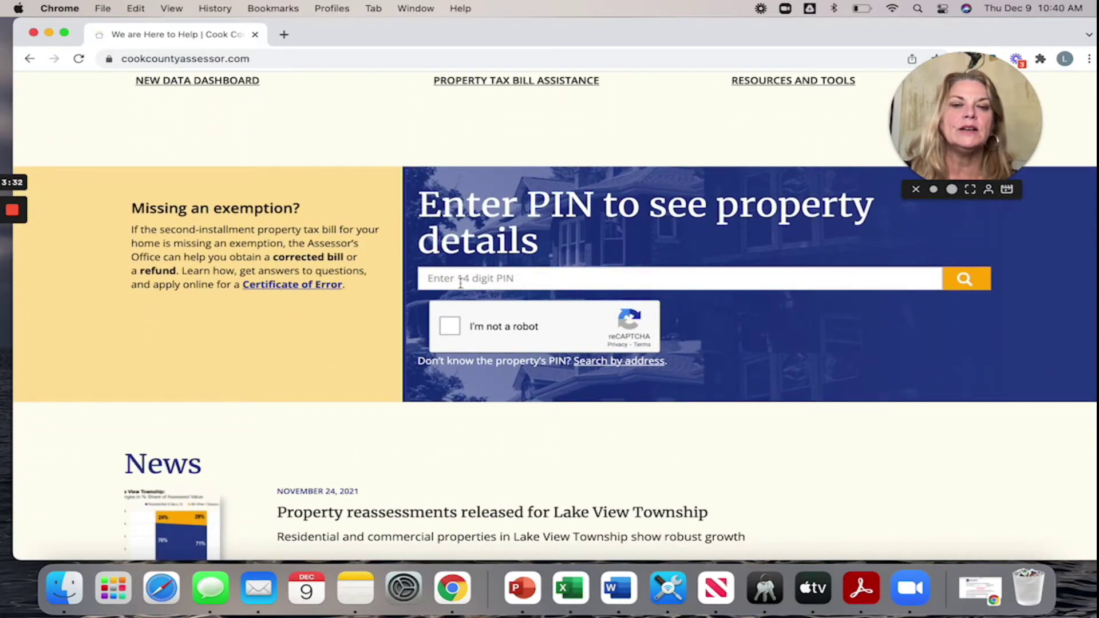
click(625, 369)
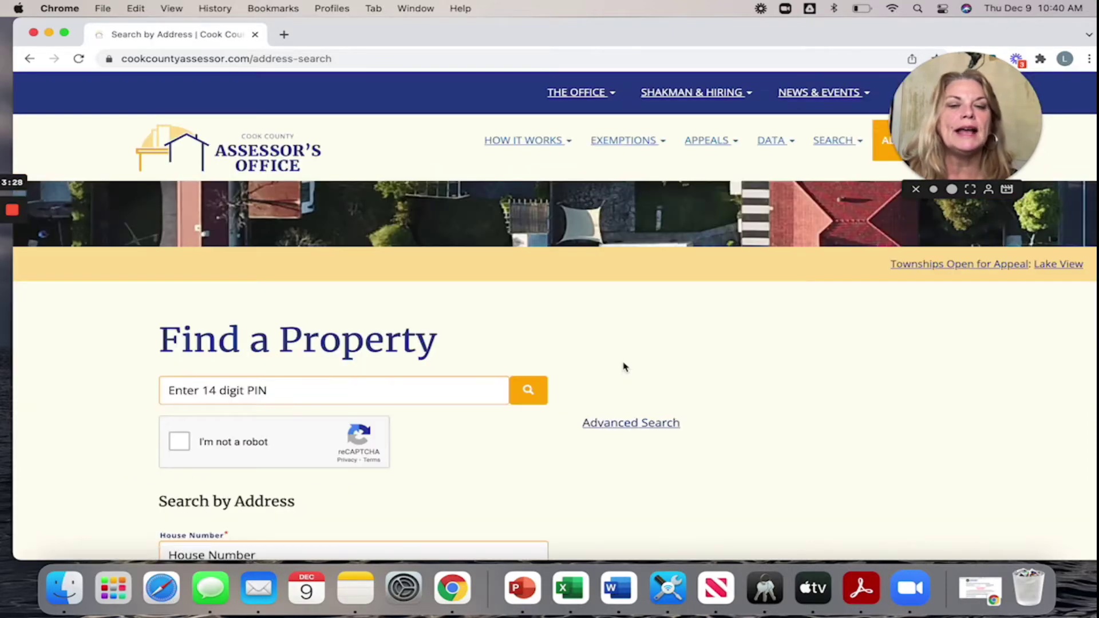
- Enter the homeowner's house number and pick the suggested street name
scroll(286, 398, down, 3)
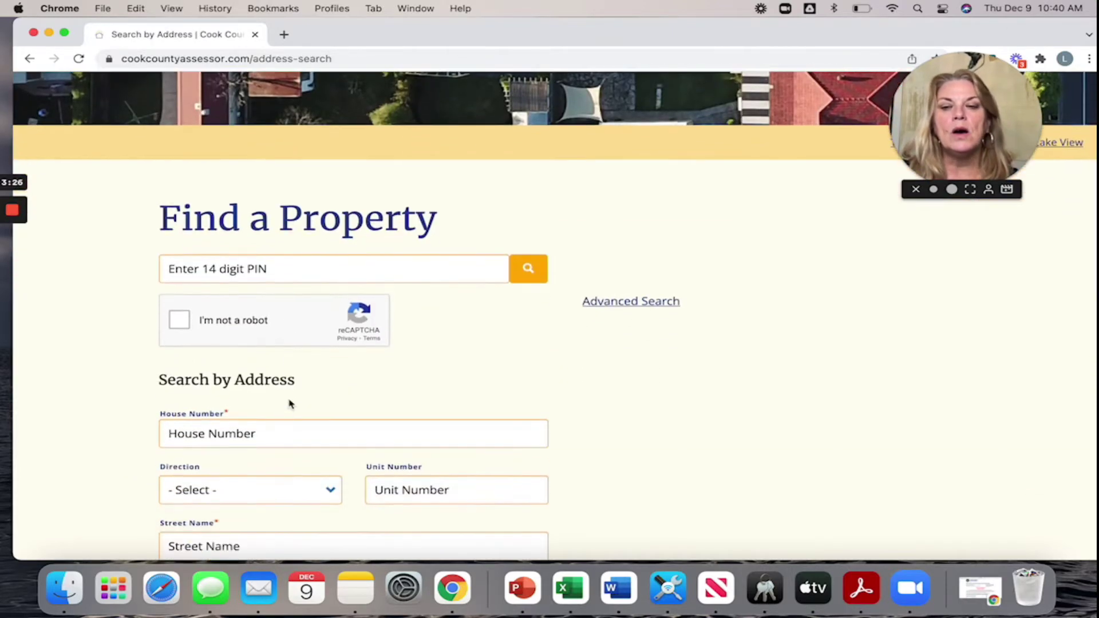
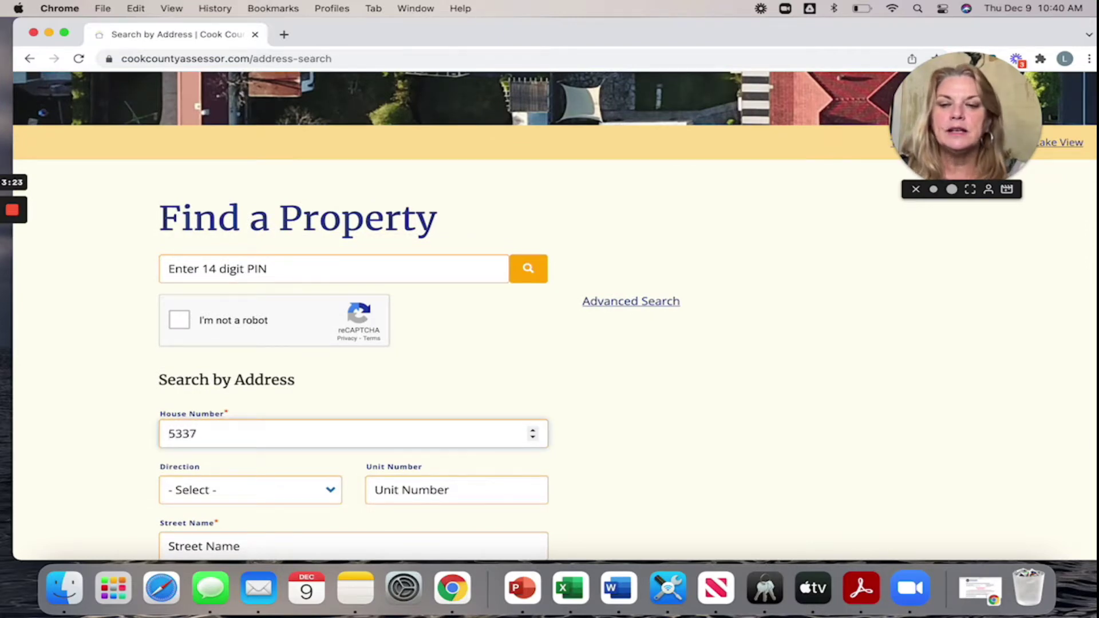
key(Tab)
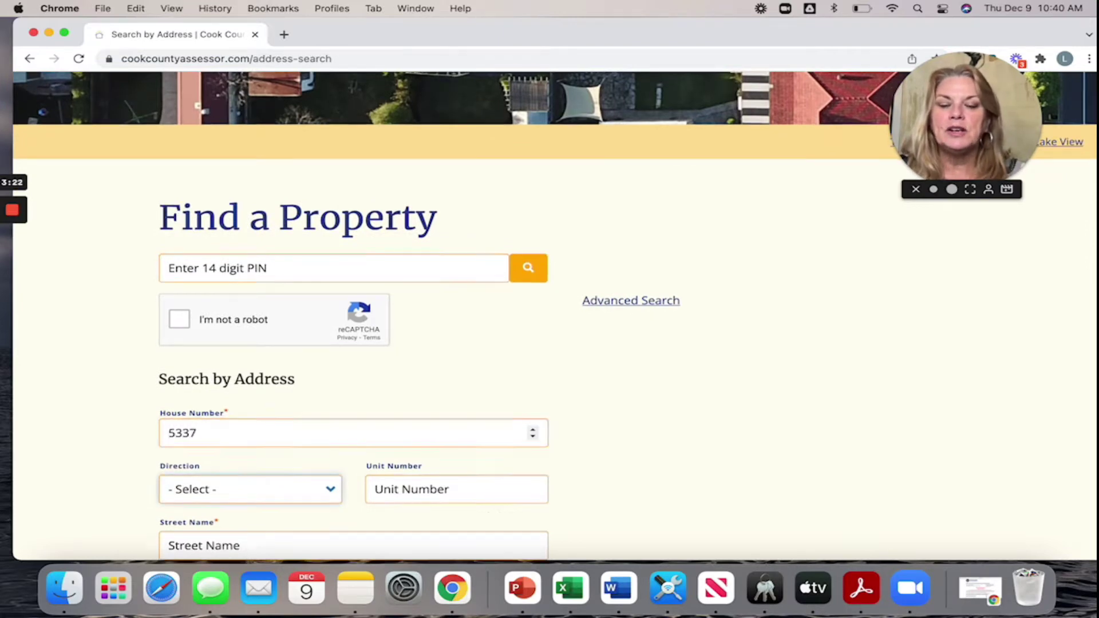
scroll(195, 441, down, 3)
click(194, 436)
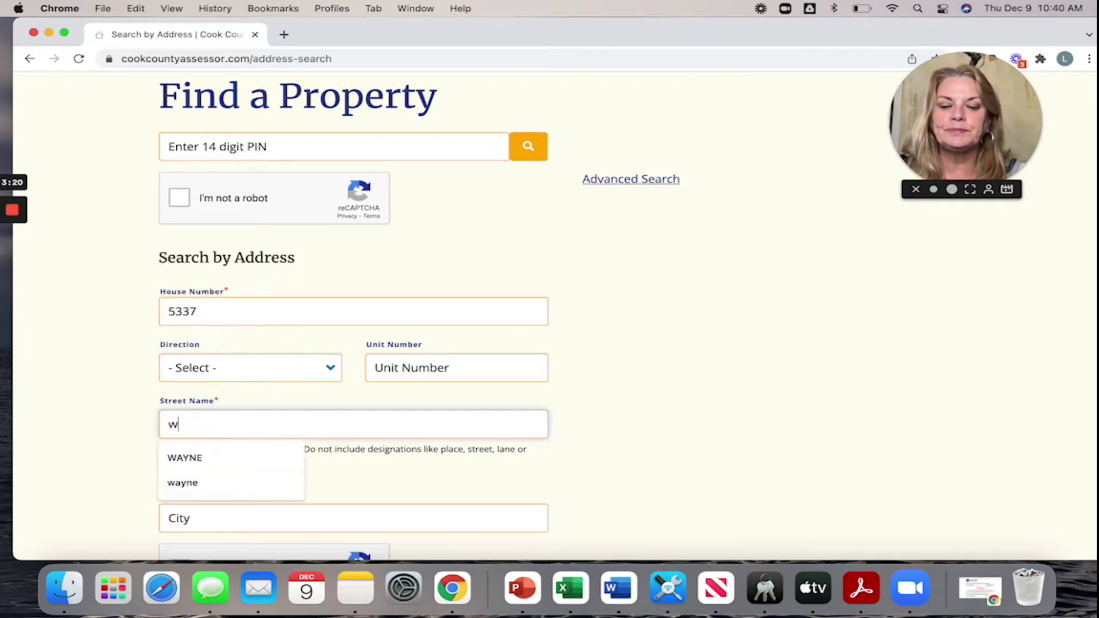
click(185, 458)
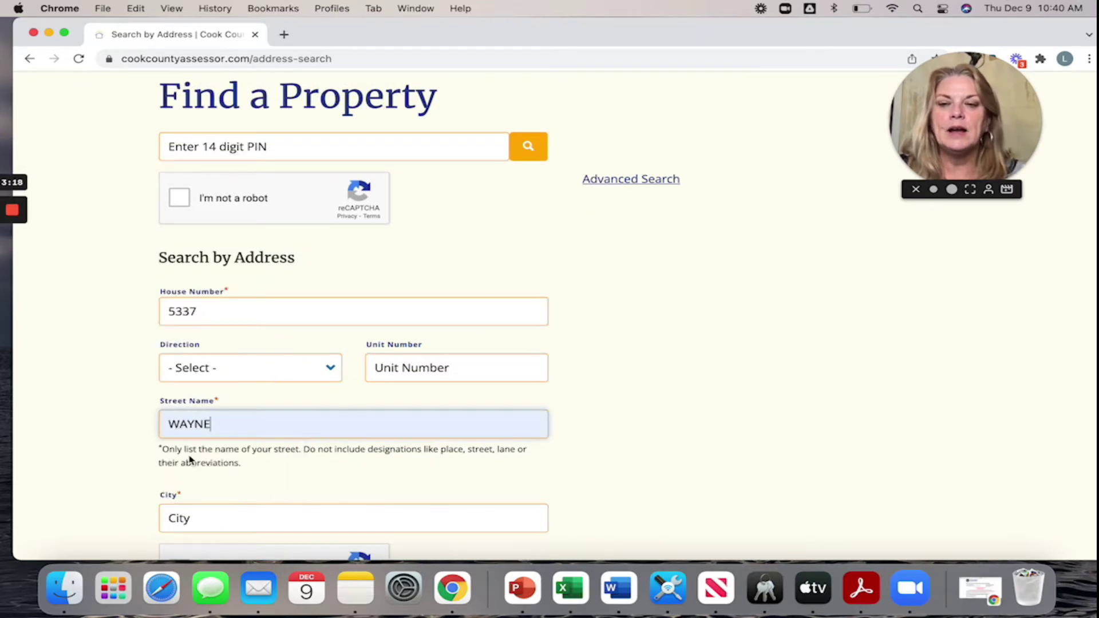
- Enter the city, complete the reCAPTCHA check, and run the address search
scroll(186, 450, down, 2)
click(182, 442)
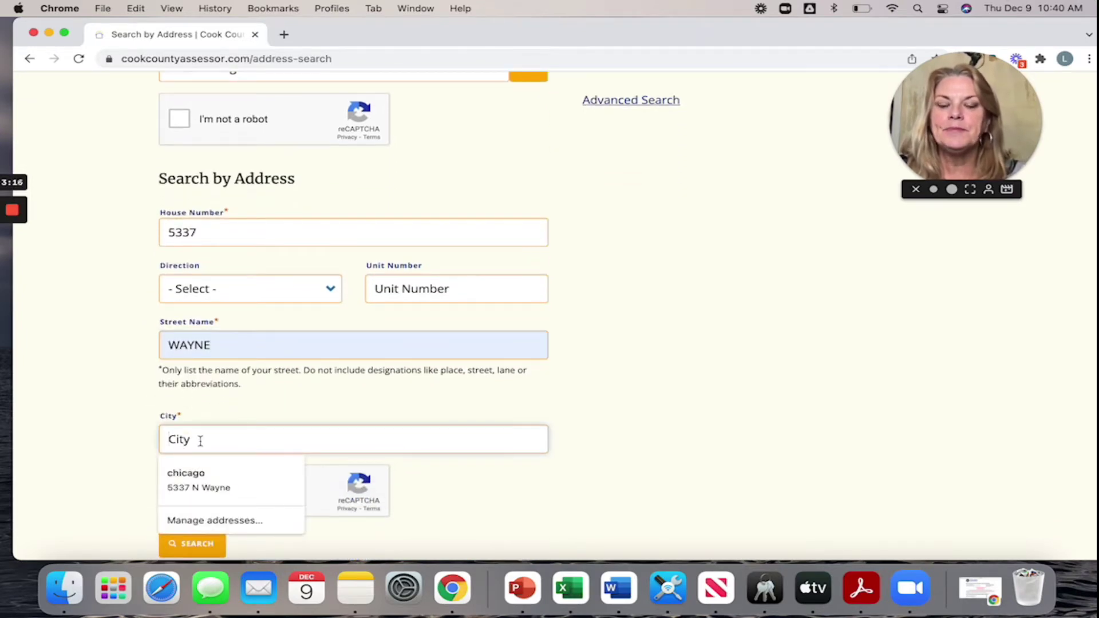
text(chicago)
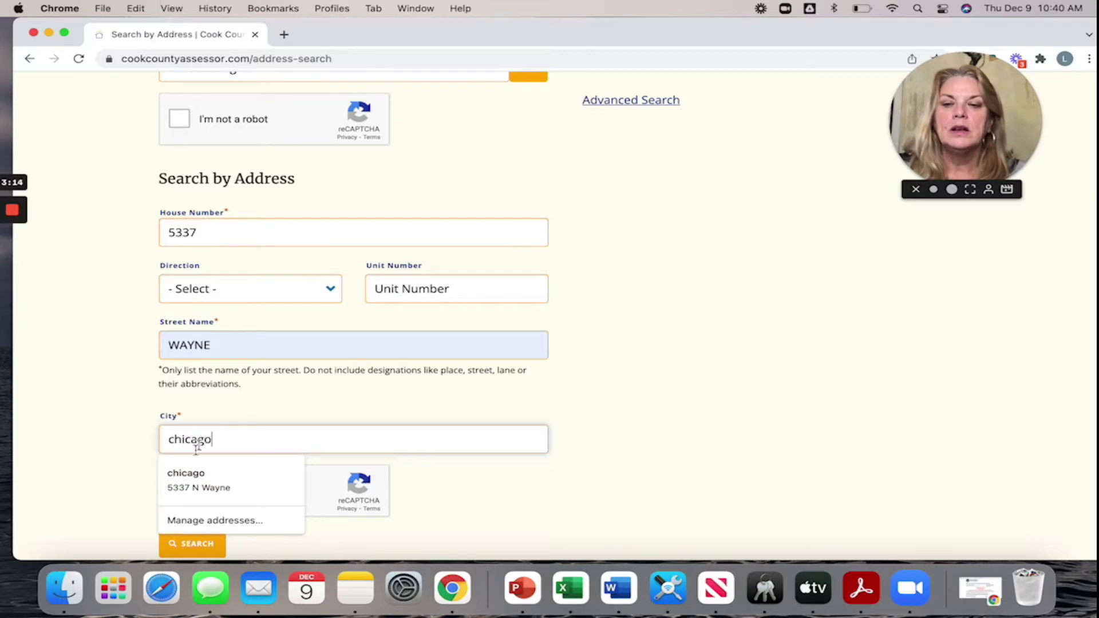
click(66, 493)
click(179, 493)
scroll(184, 493, down, 3)
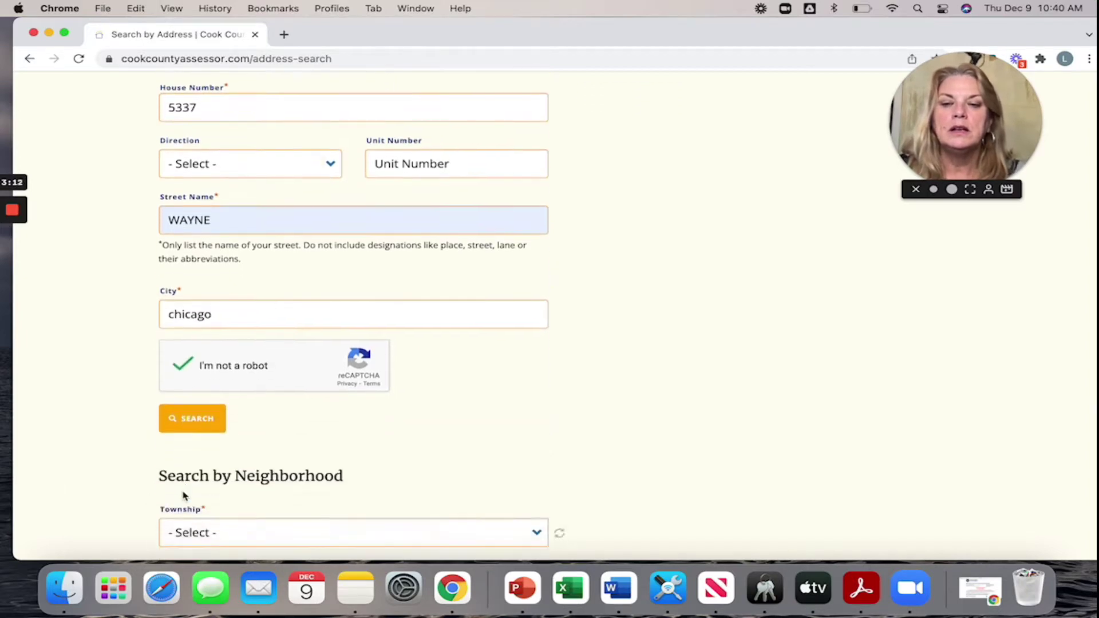
click(193, 387)
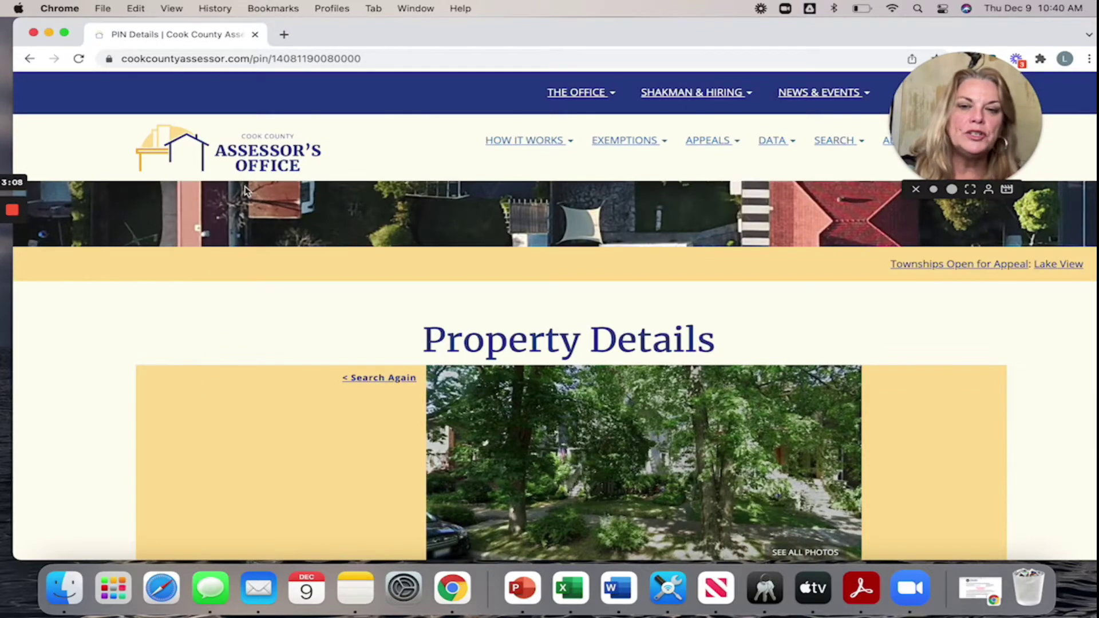
- Expand Assessed Valuation to show the 2021 $870,000 market value and $87,000 assessed value
scroll(291, 385, down, 8)
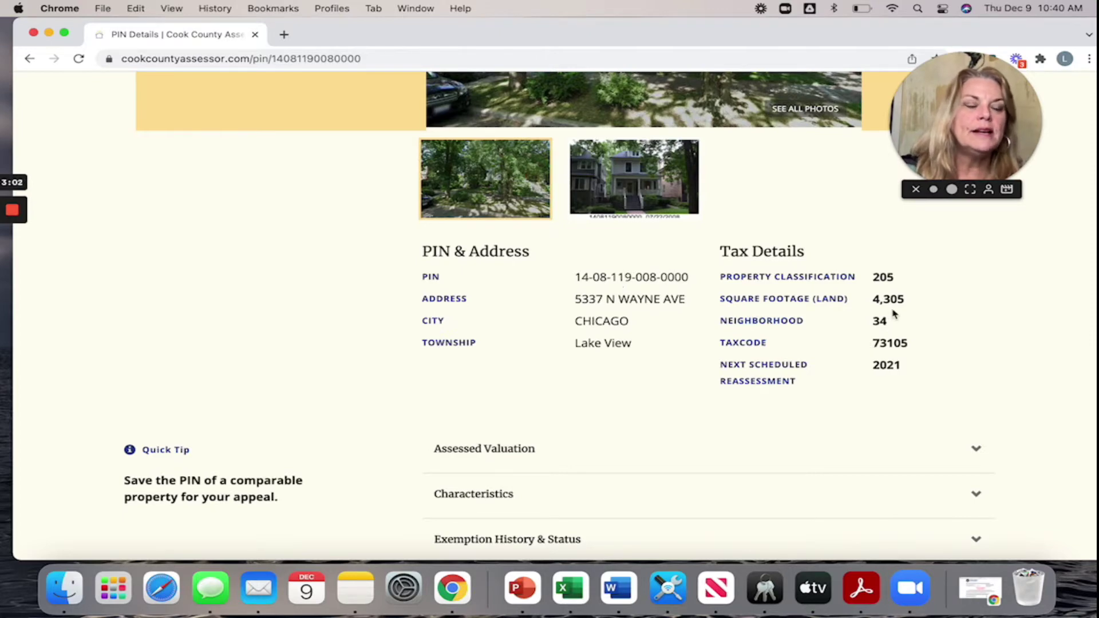
scroll(893, 313, down, 5)
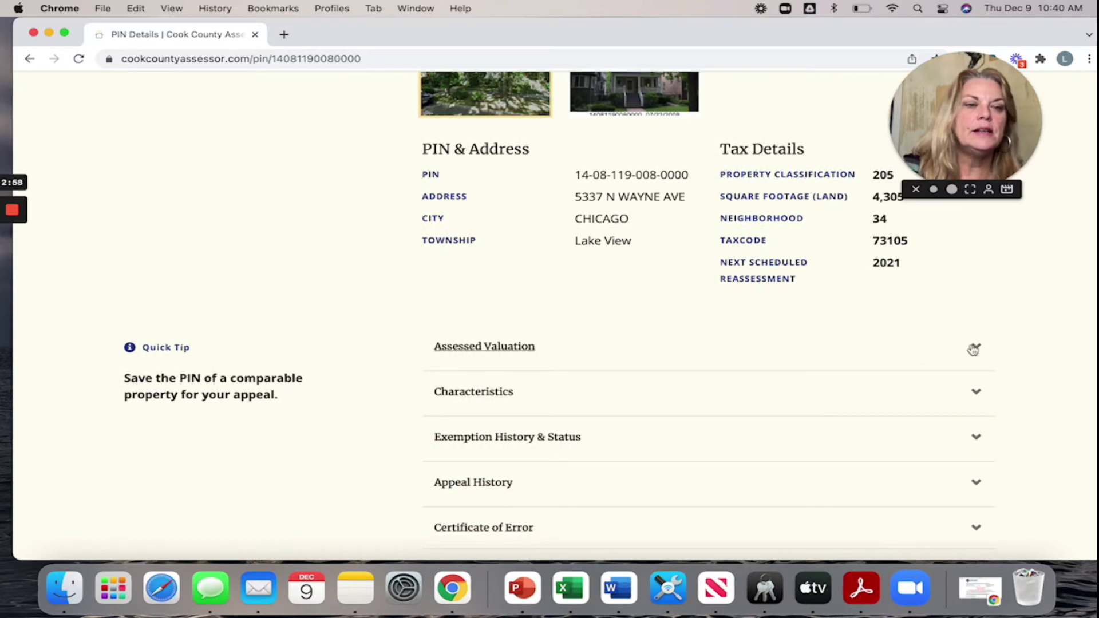
click(974, 347)
scroll(640, 365, down, 1)
scroll(640, 364, down, 3)
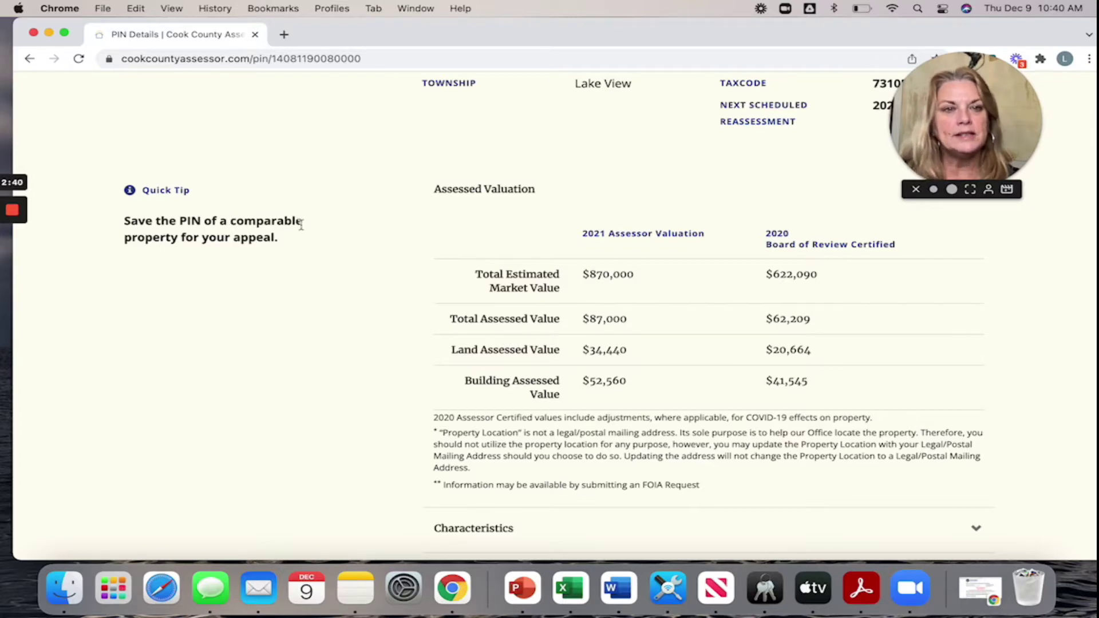
scroll(301, 225, up, 15)
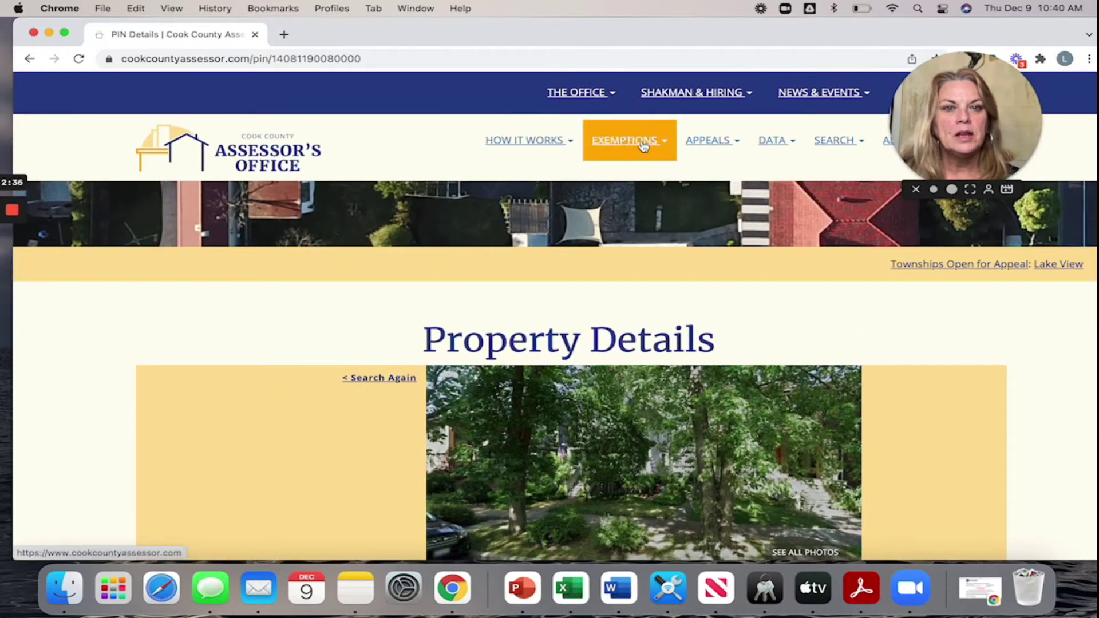
- Go to APPEALS > Appeal Online and scroll down to the Launch Online Appeal Portal button
click(710, 152)
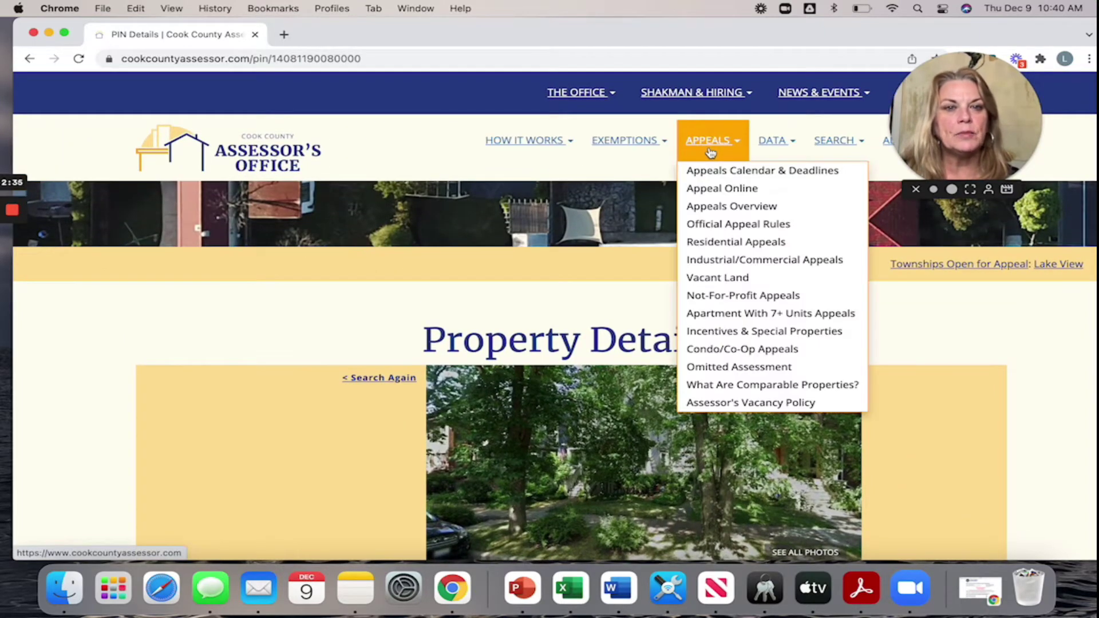
click(713, 191)
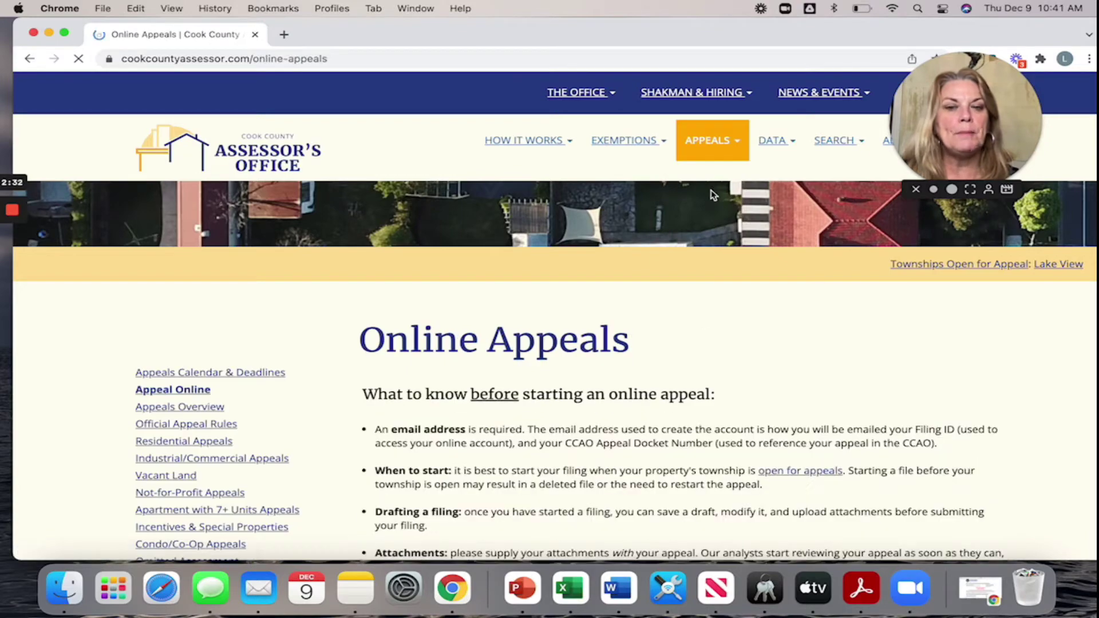
scroll(699, 353, down, 3)
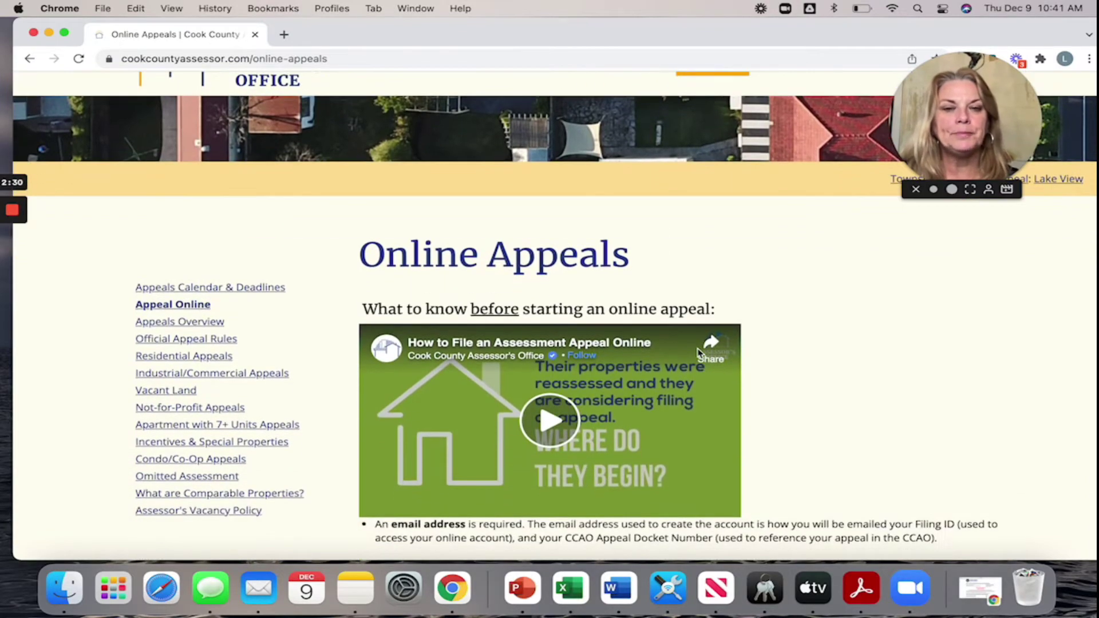
scroll(877, 413, down, 2)
scroll(877, 413, down, 5)
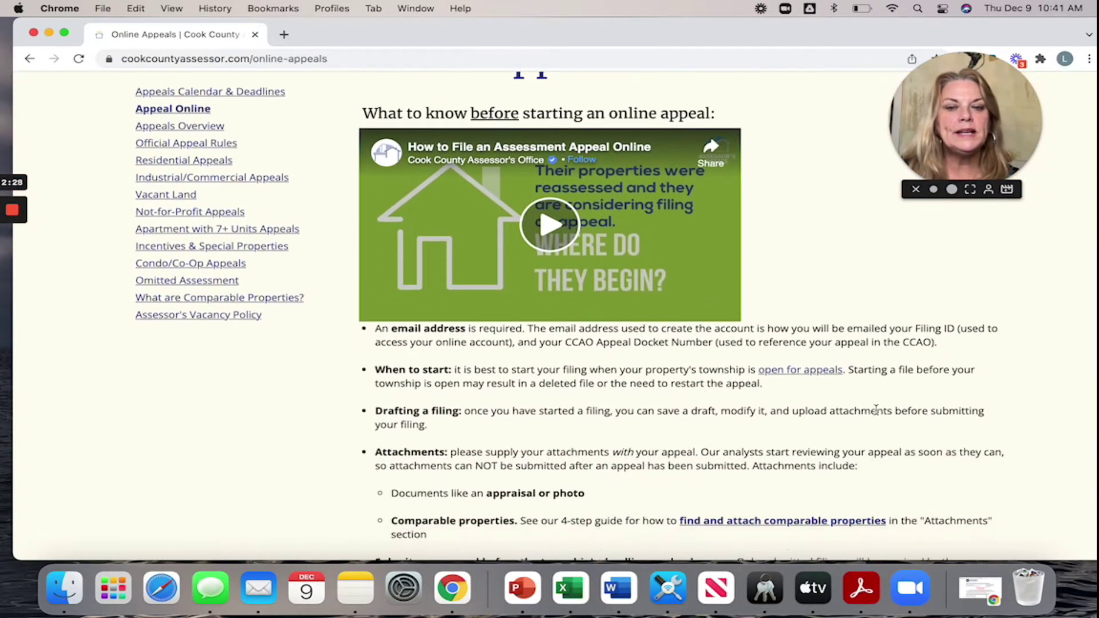
scroll(876, 410, down, 1)
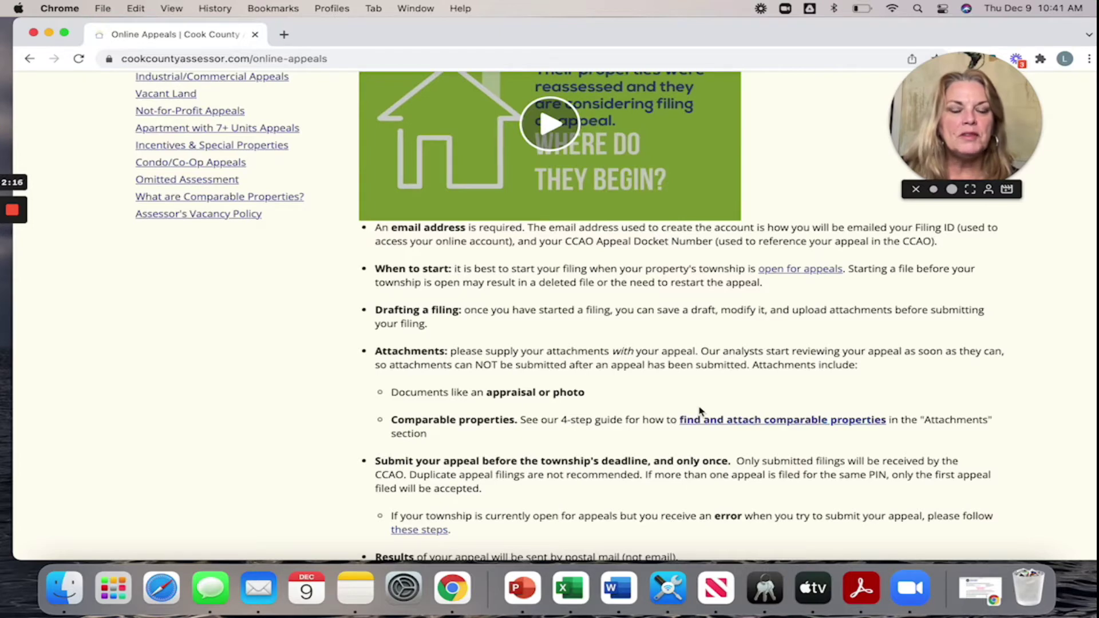
scroll(699, 410, down, 2)
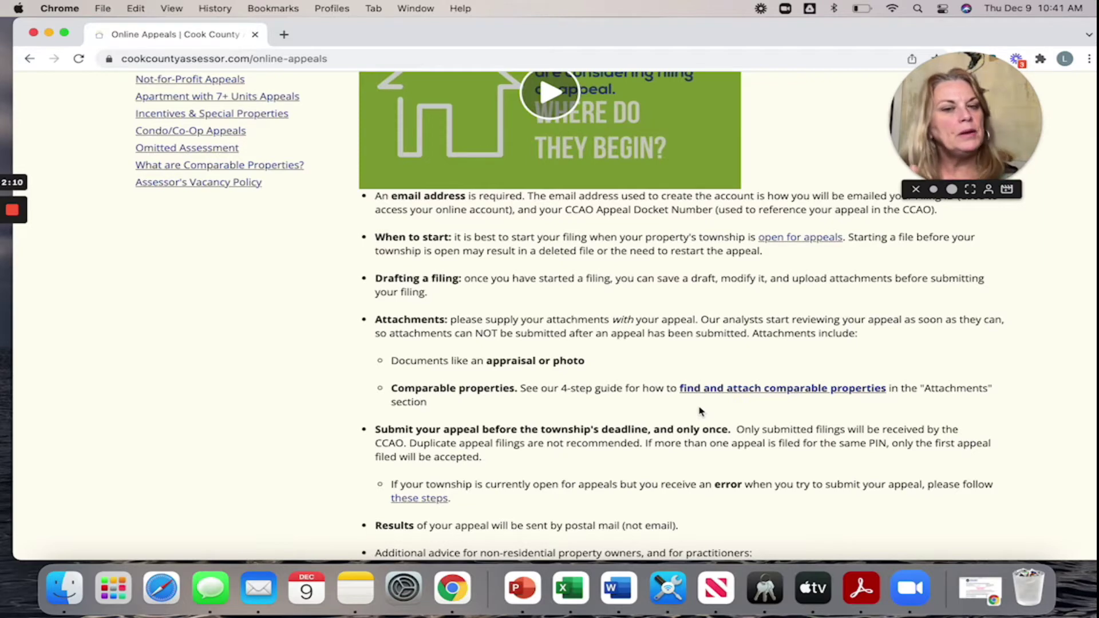
scroll(700, 411, down, 10)
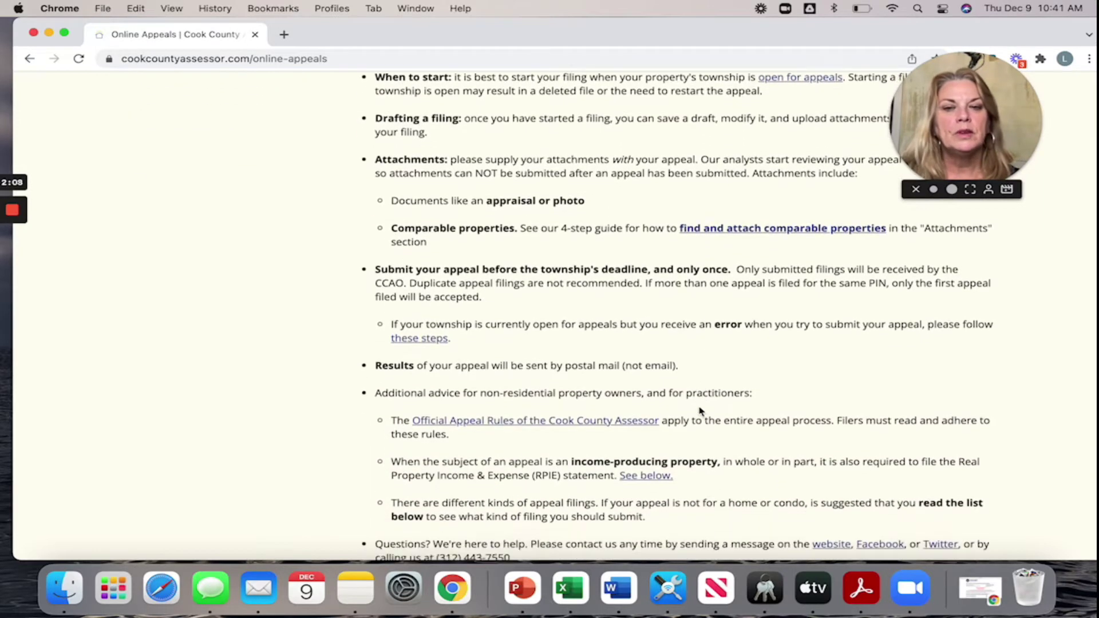
scroll(700, 411, down, 2)
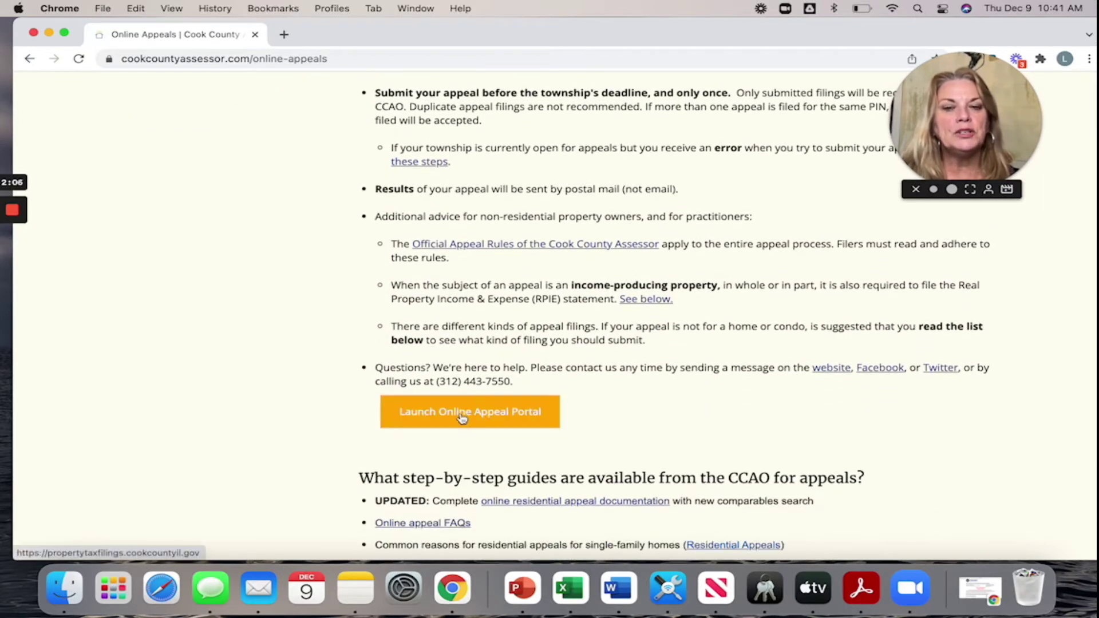
- Launch the appeal portal and open the 2021 Residential Assessed Valuation Appeal with Comparable Grid filing
click(462, 418)
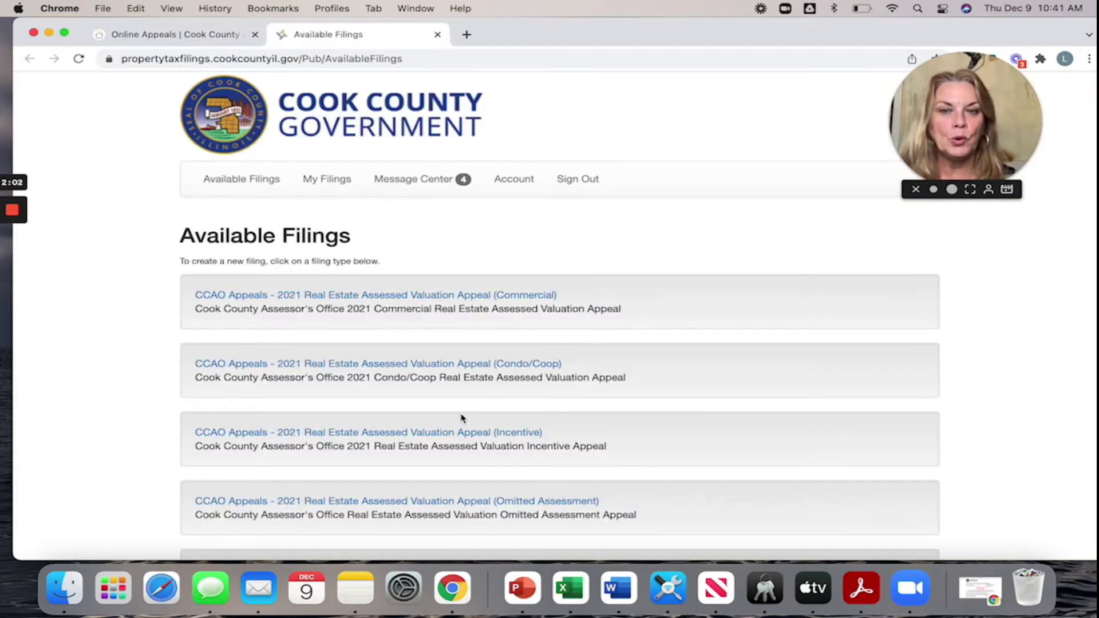
scroll(462, 419, down, 3)
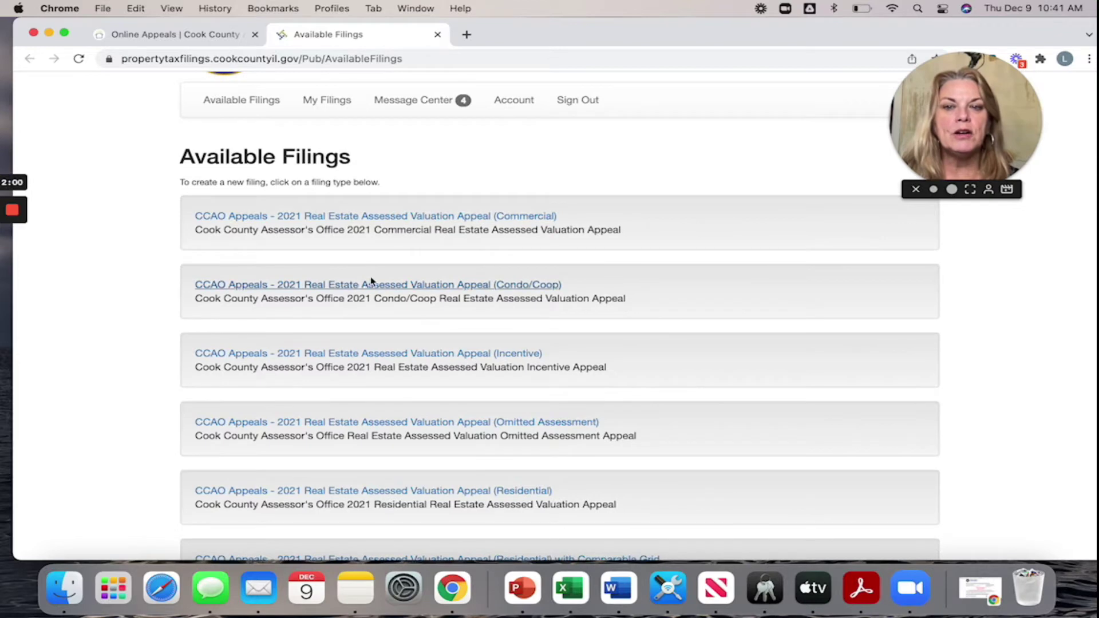
scroll(358, 331, down, 3)
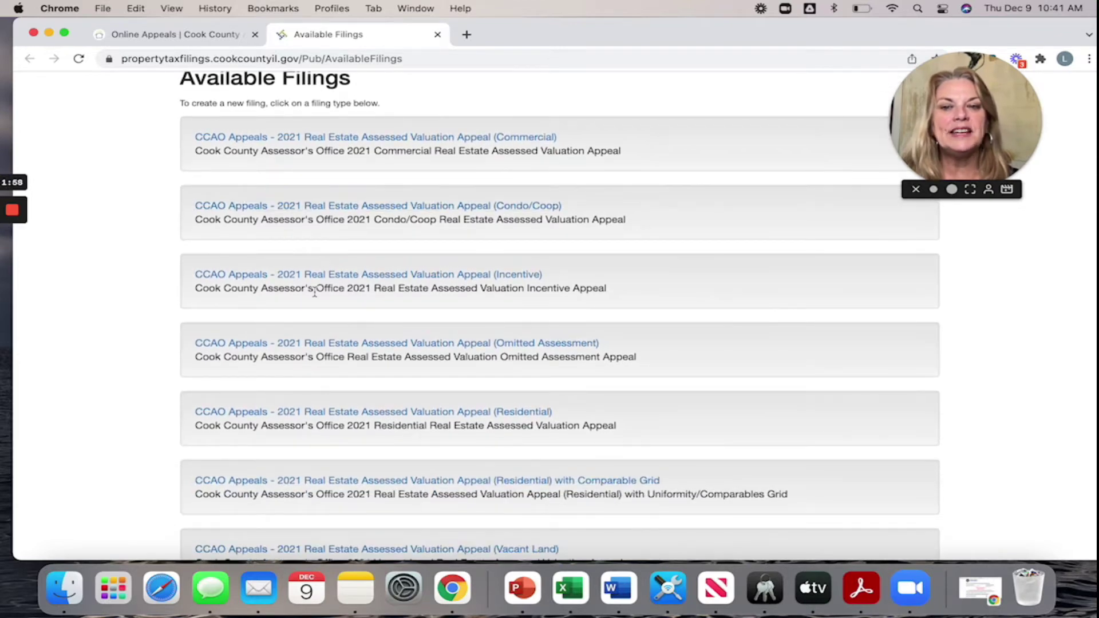
scroll(315, 291, down, 1)
scroll(315, 291, down, 1)
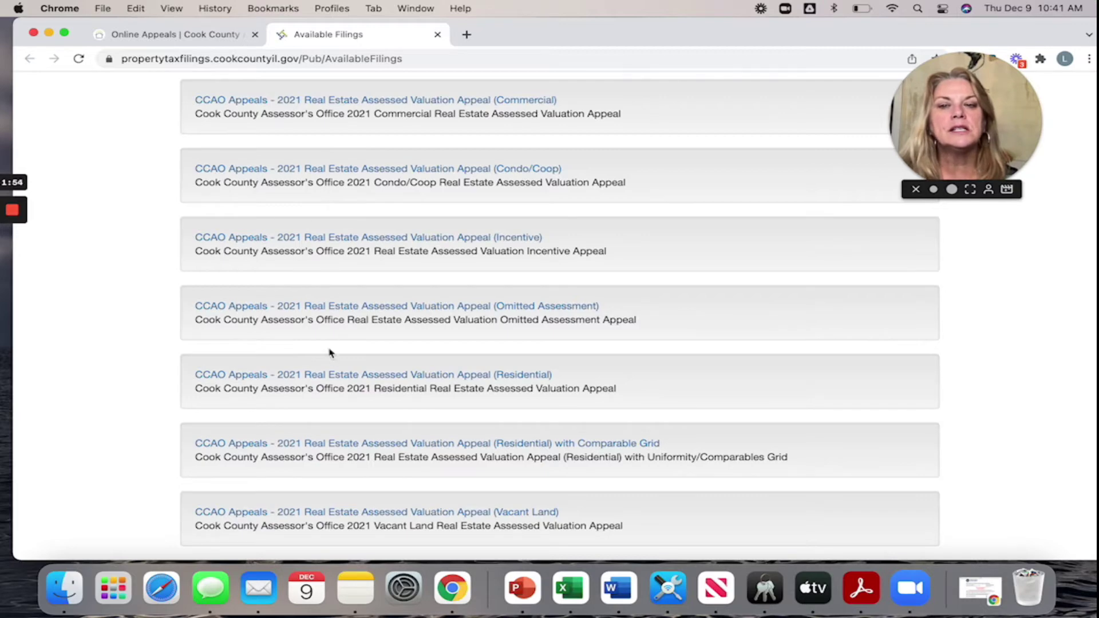
scroll(338, 372, down, 4)
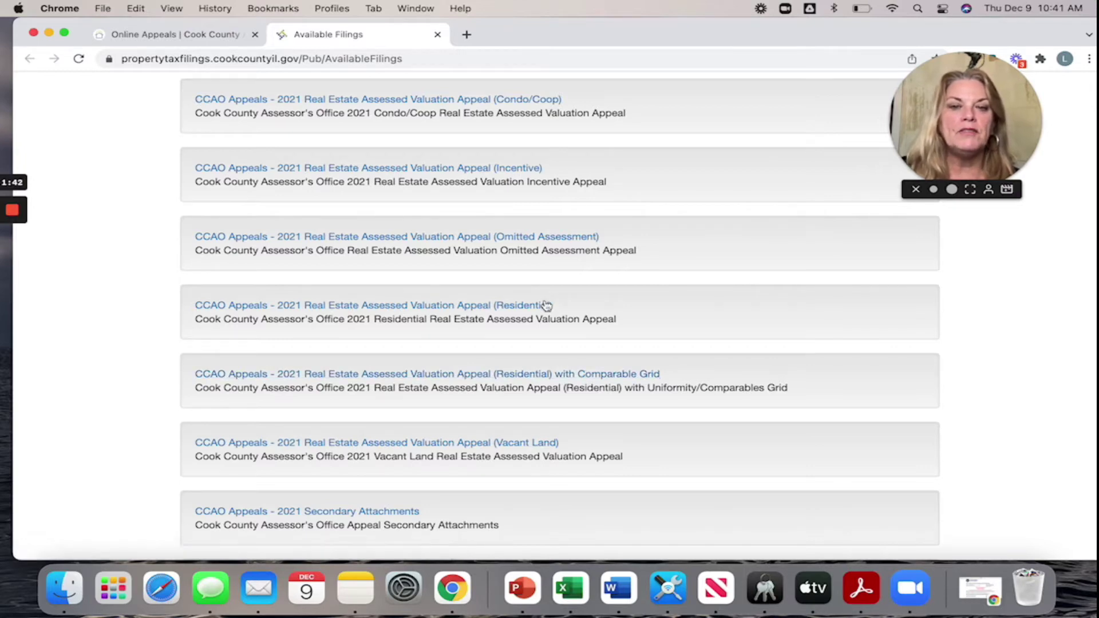
click(586, 375)
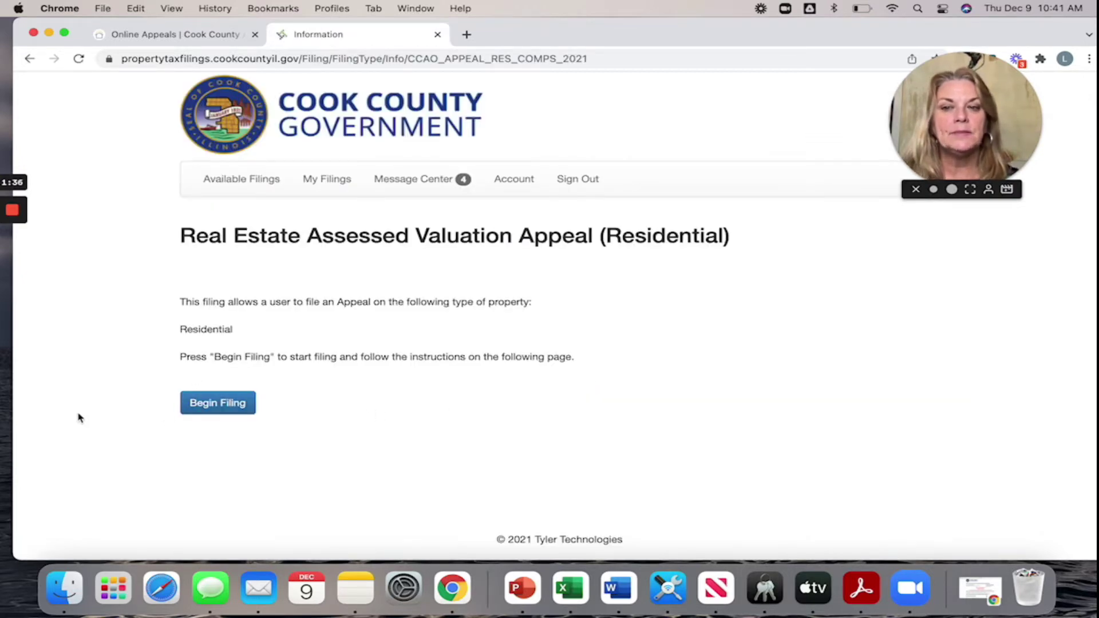
- Begin the filing, accept both Activity Window acknowledgements, and proceed to parcel verification
click(224, 410)
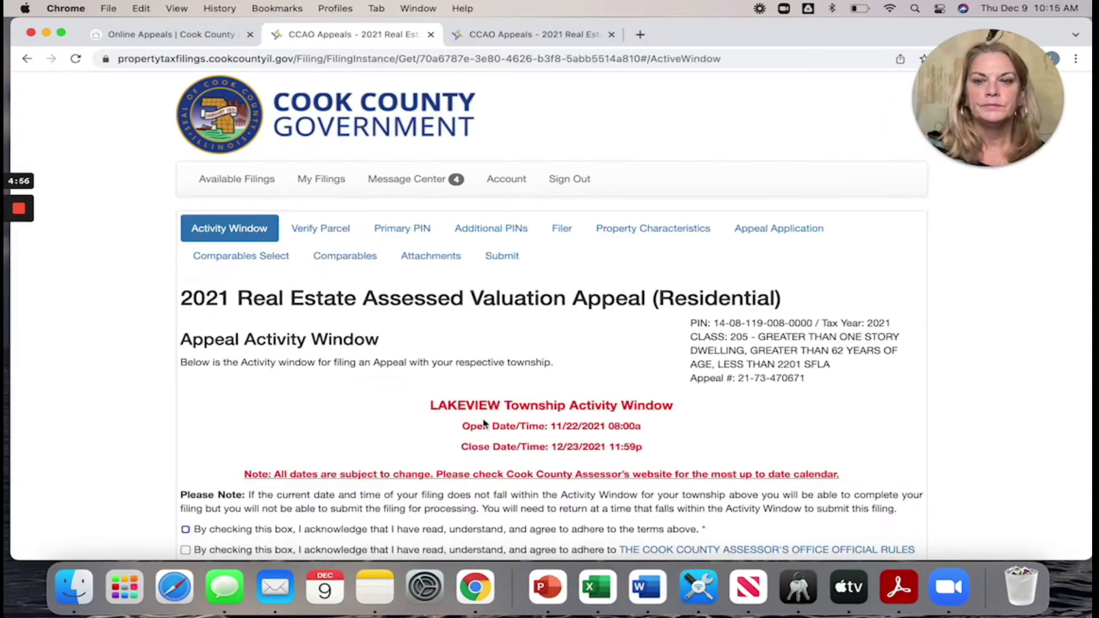
scroll(484, 422, down, 2)
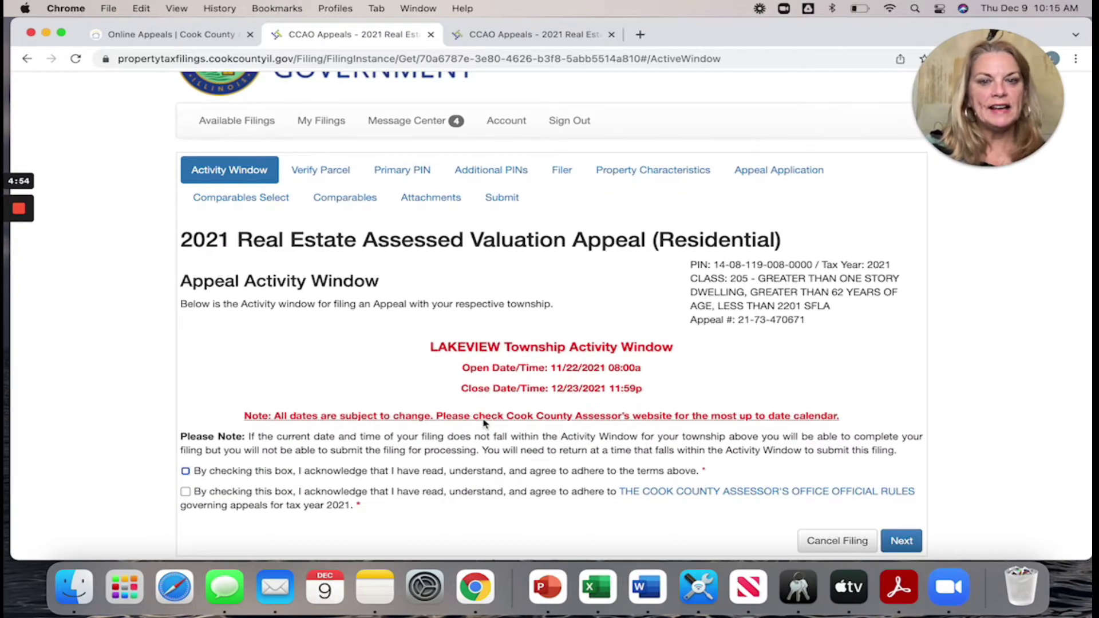
scroll(483, 423, down, 1)
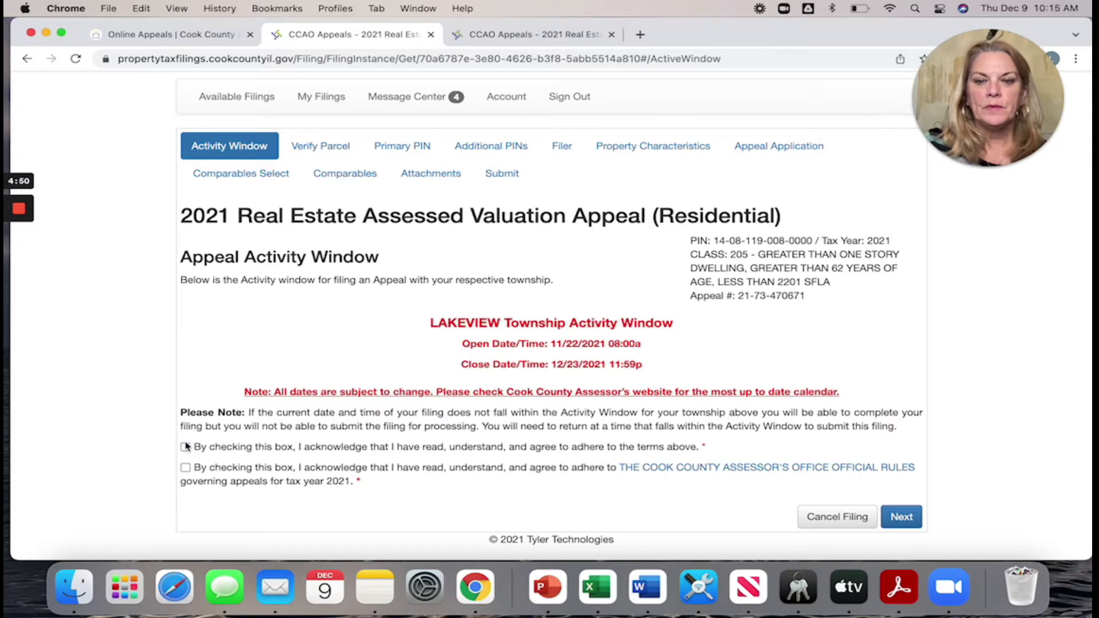
click(185, 466)
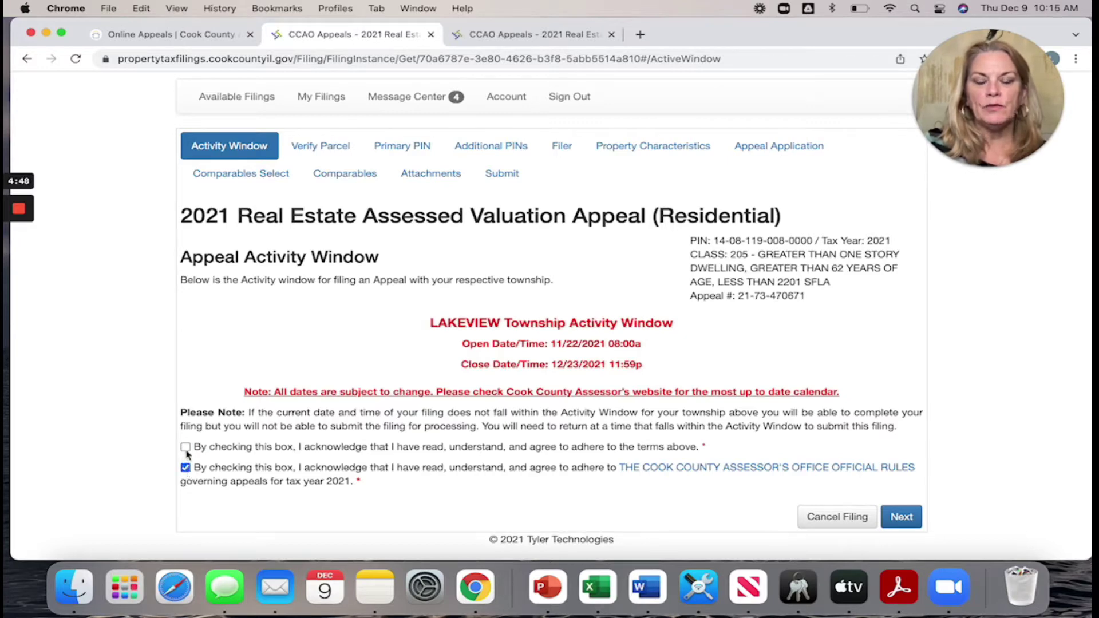
click(185, 446)
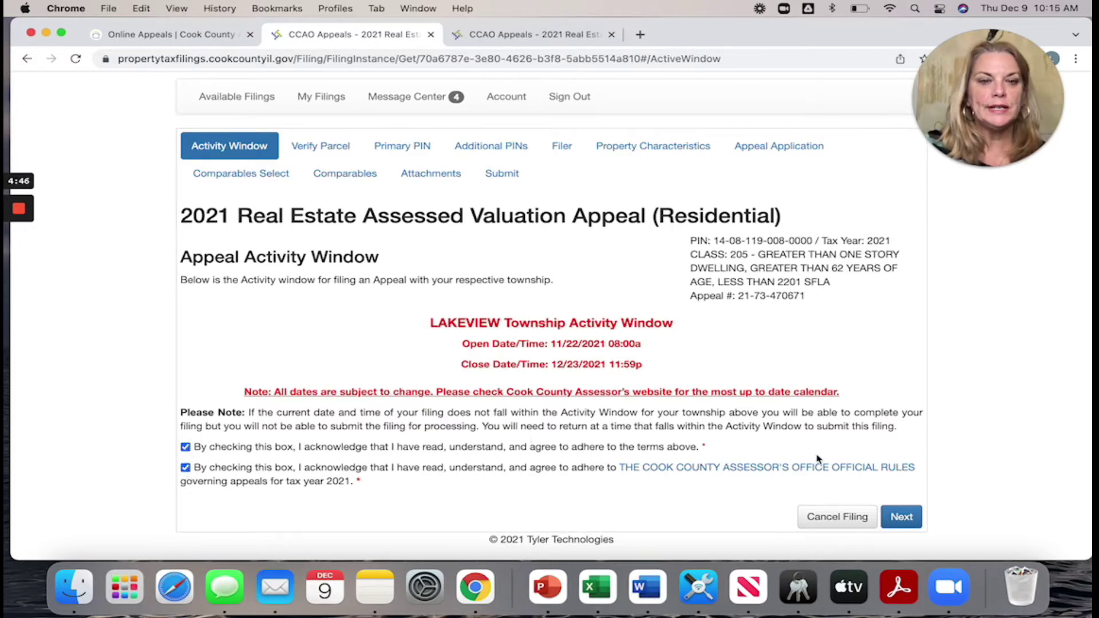
click(900, 518)
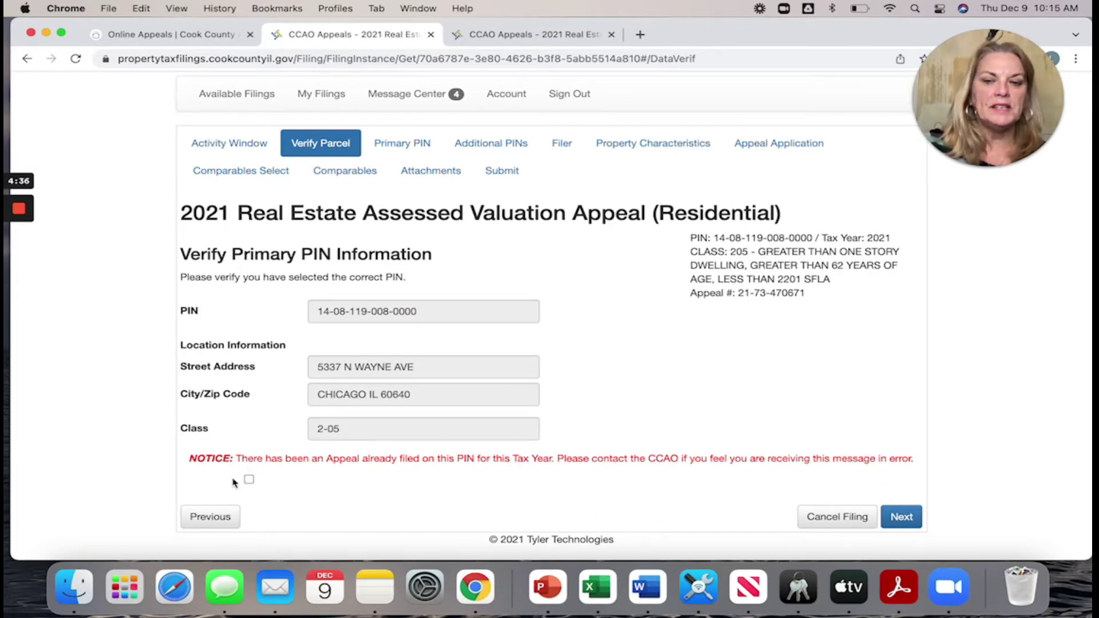
- Acknowledge the prior-appeal notice and continue with 'I'll fix this later - Continue to Primary PIN'
click(249, 480)
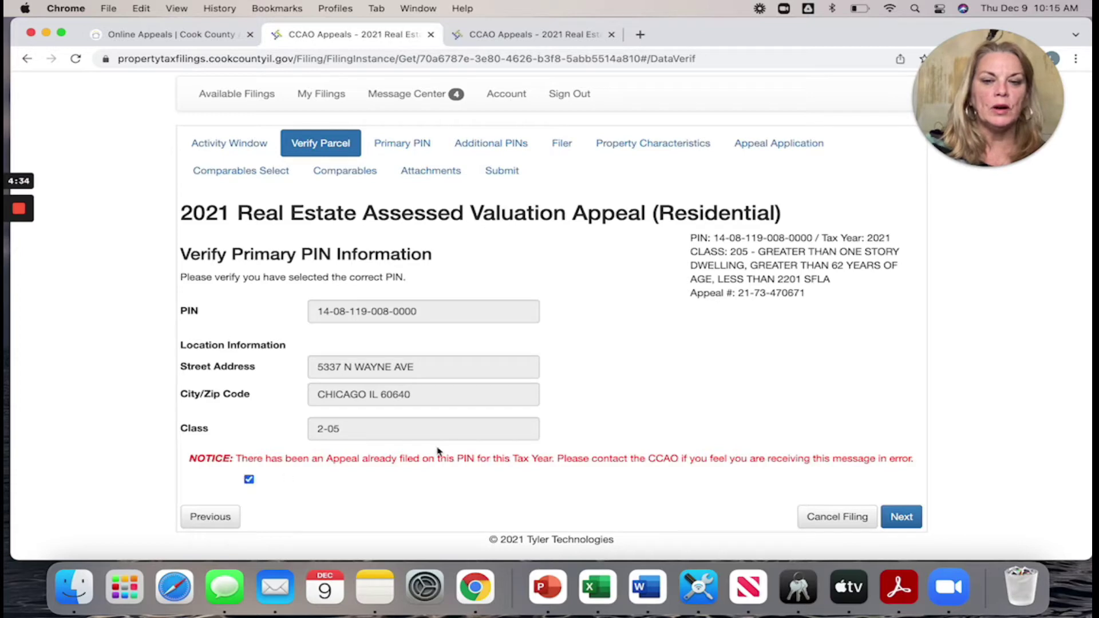
click(891, 519)
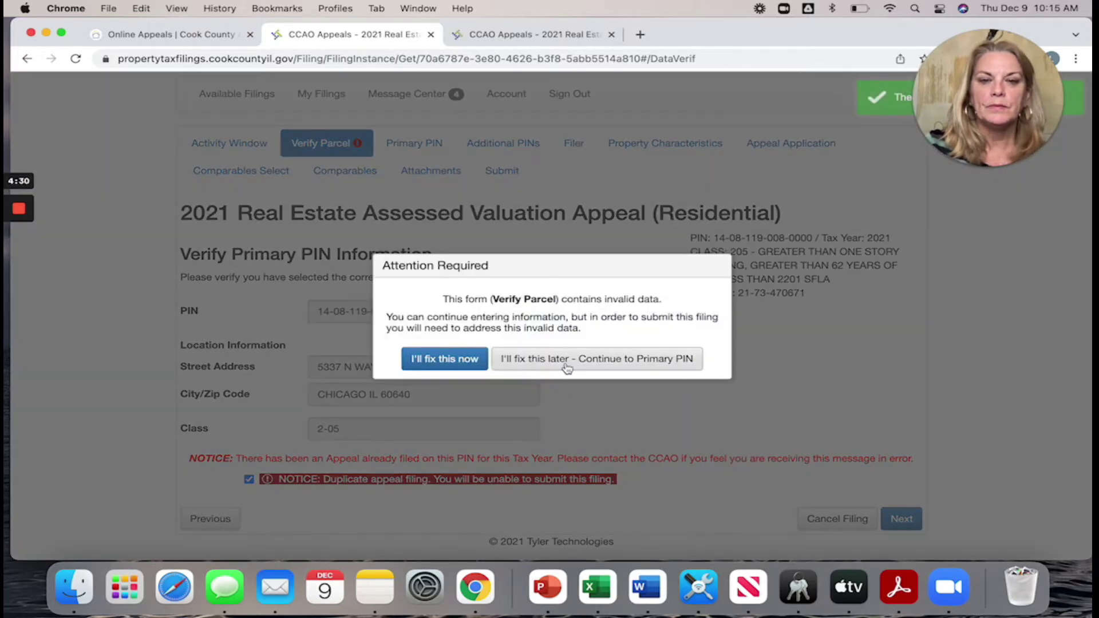
click(567, 366)
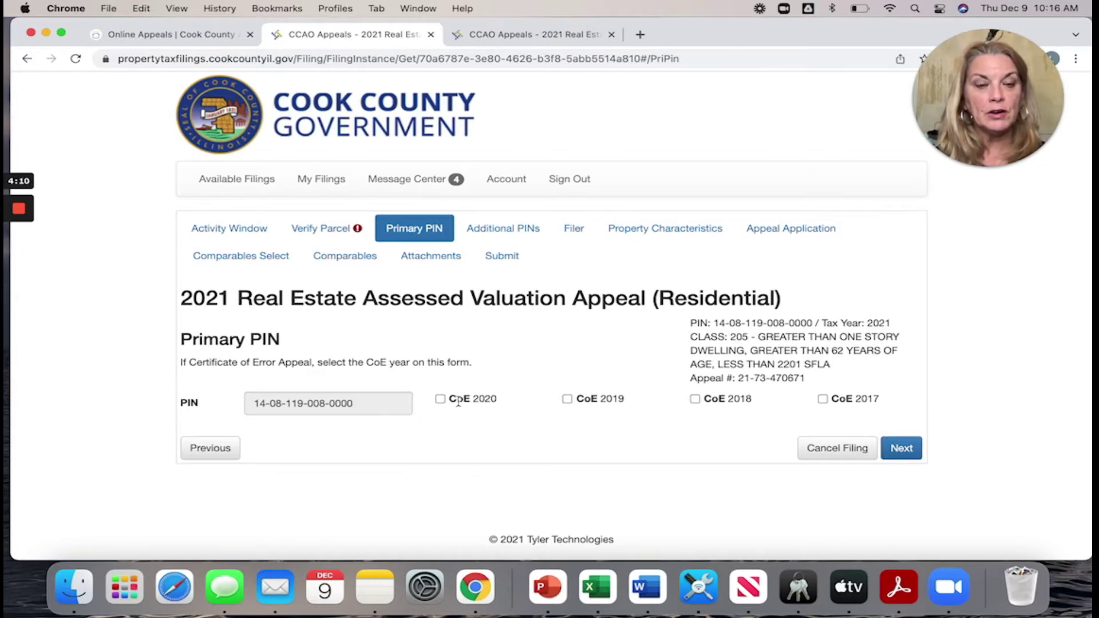
- Accept the prefilled Primary PIN and skip Additional Subject PIN Entry without adding parcels
click(909, 452)
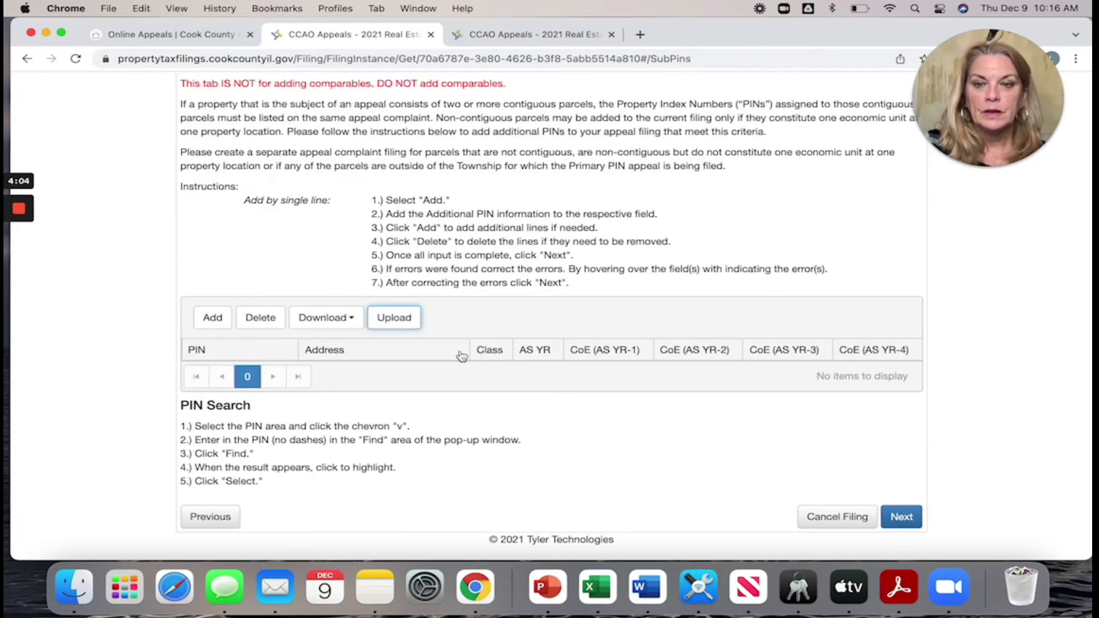
scroll(437, 415, up, 1)
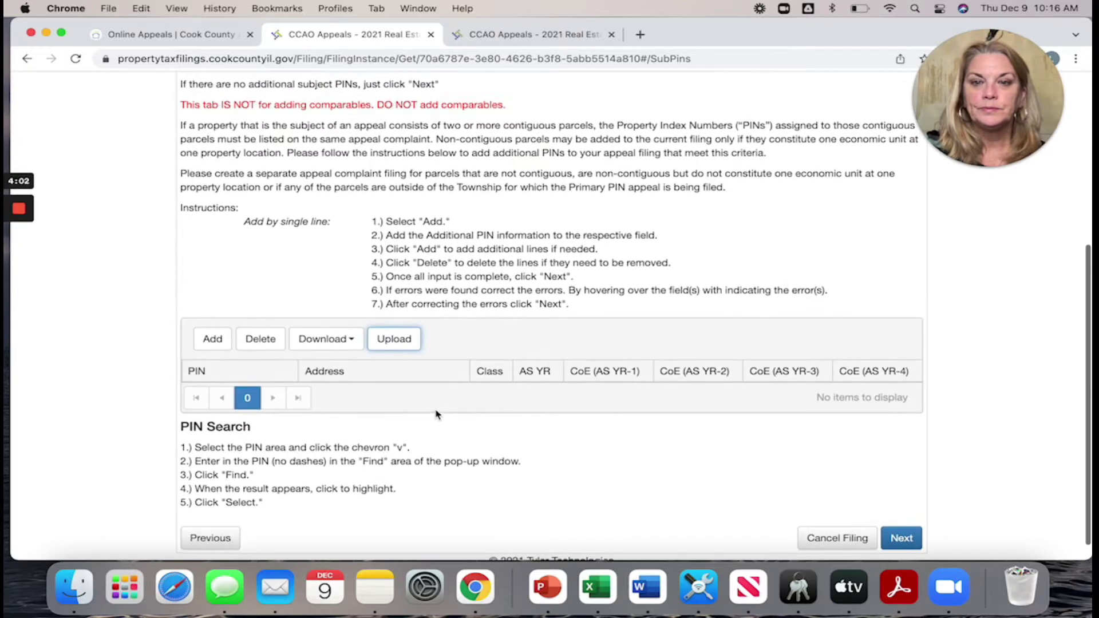
scroll(436, 415, down, 1)
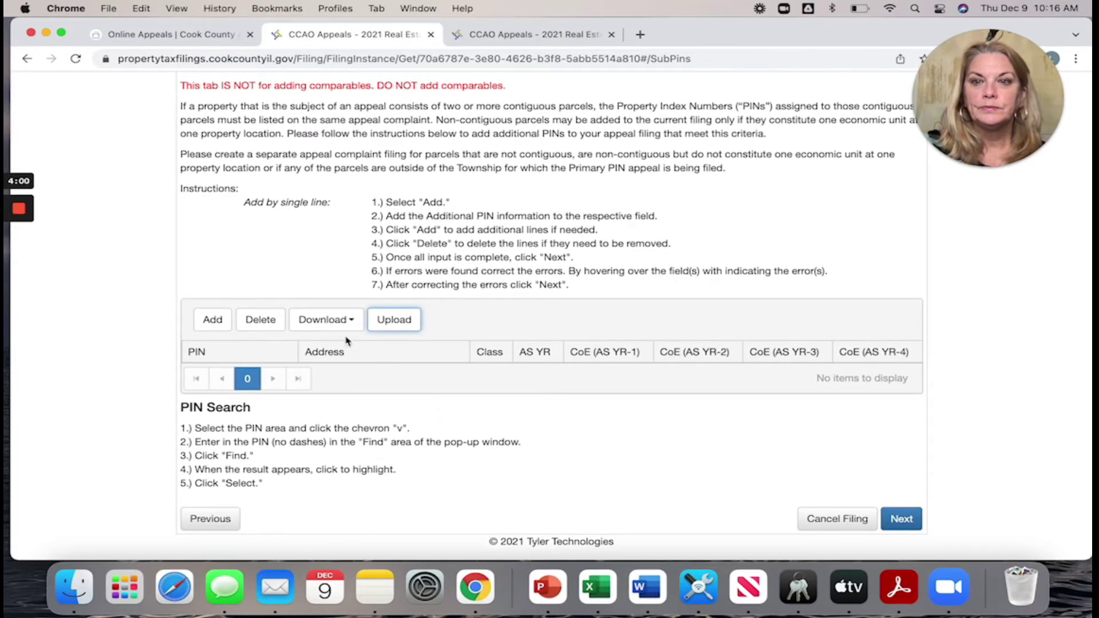
scroll(322, 221, up, 4)
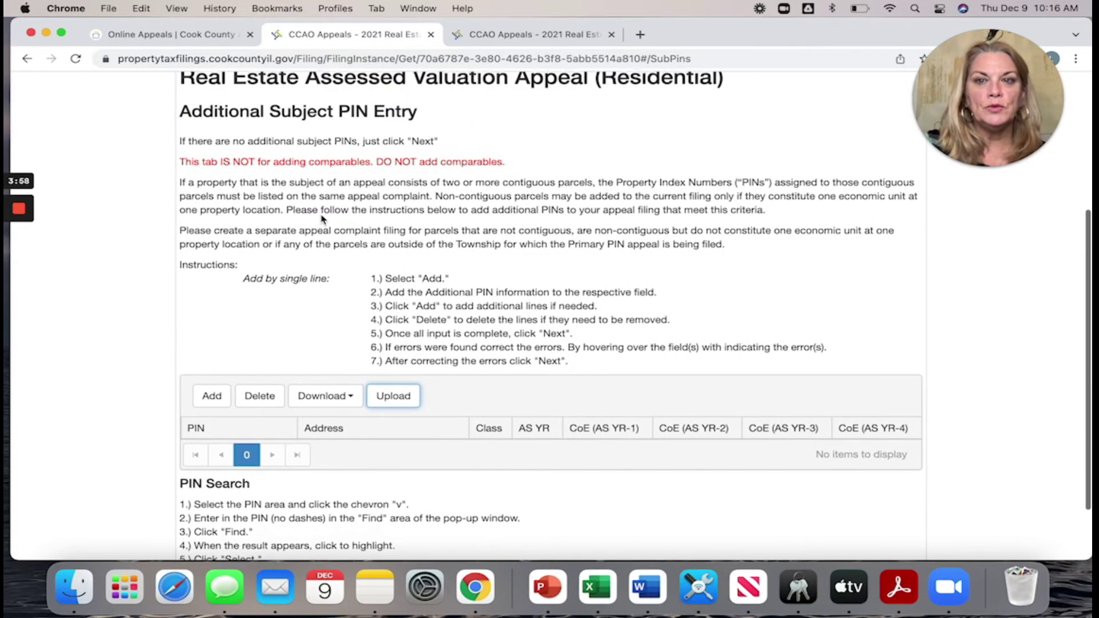
scroll(322, 220, up, 1)
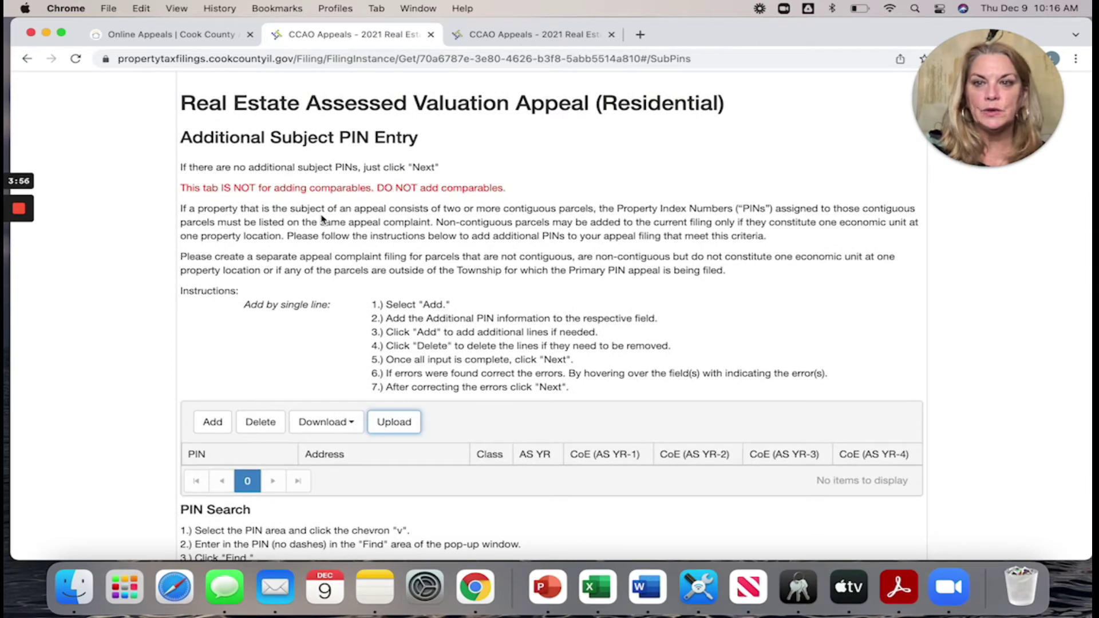
scroll(321, 220, down, 5)
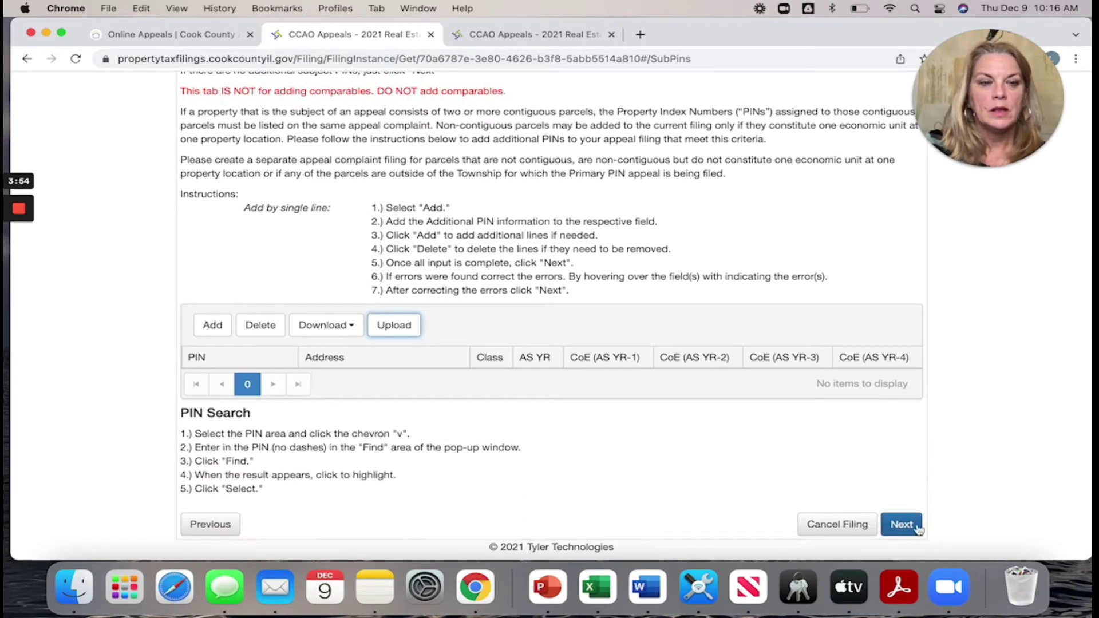
click(915, 528)
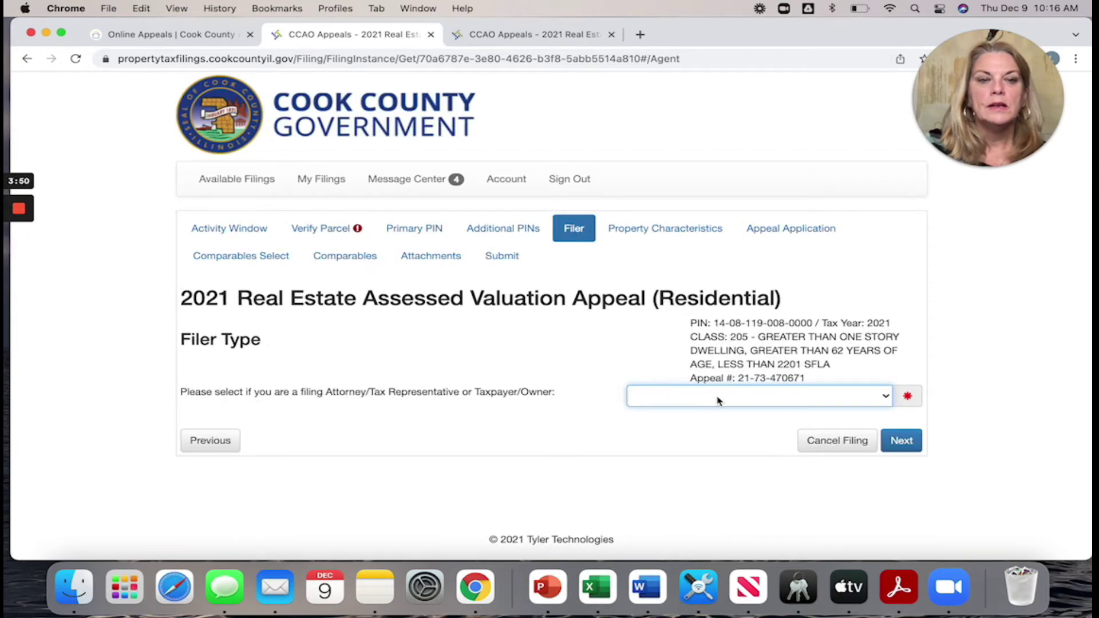
- Set filer type to TAXPAYER/OWNER with the description Taxpayer/Owner
click(887, 399)
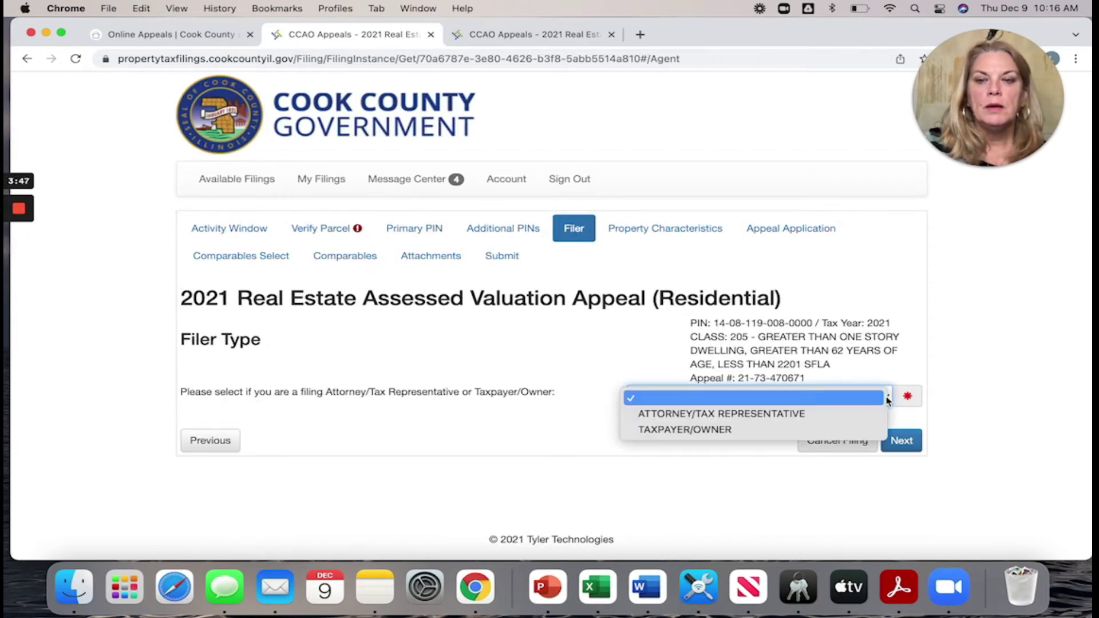
click(684, 430)
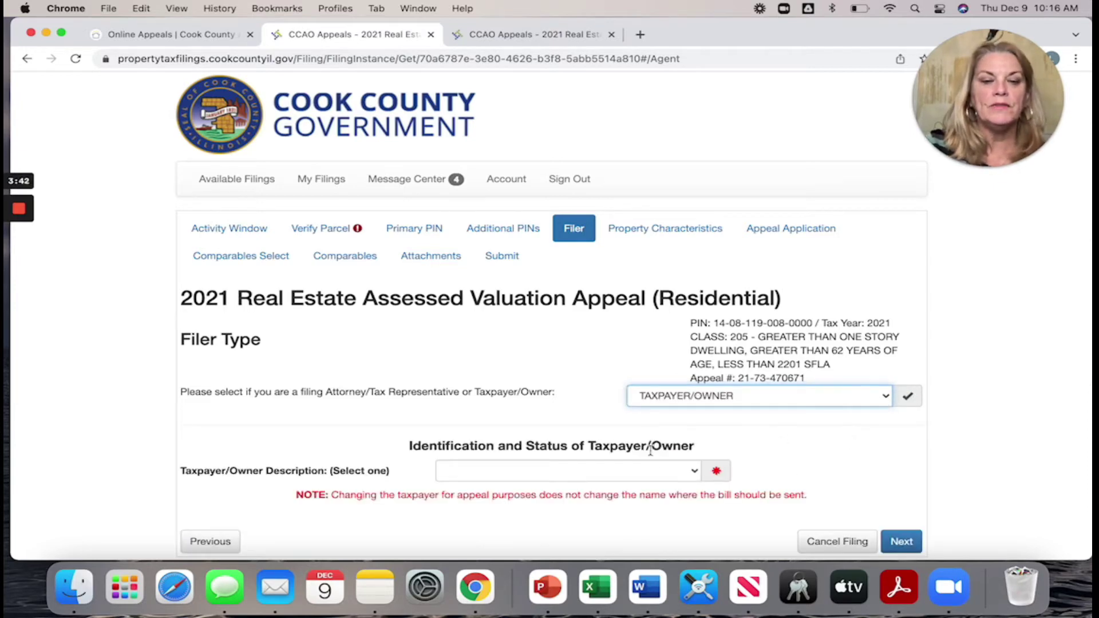
scroll(612, 387, down, 1)
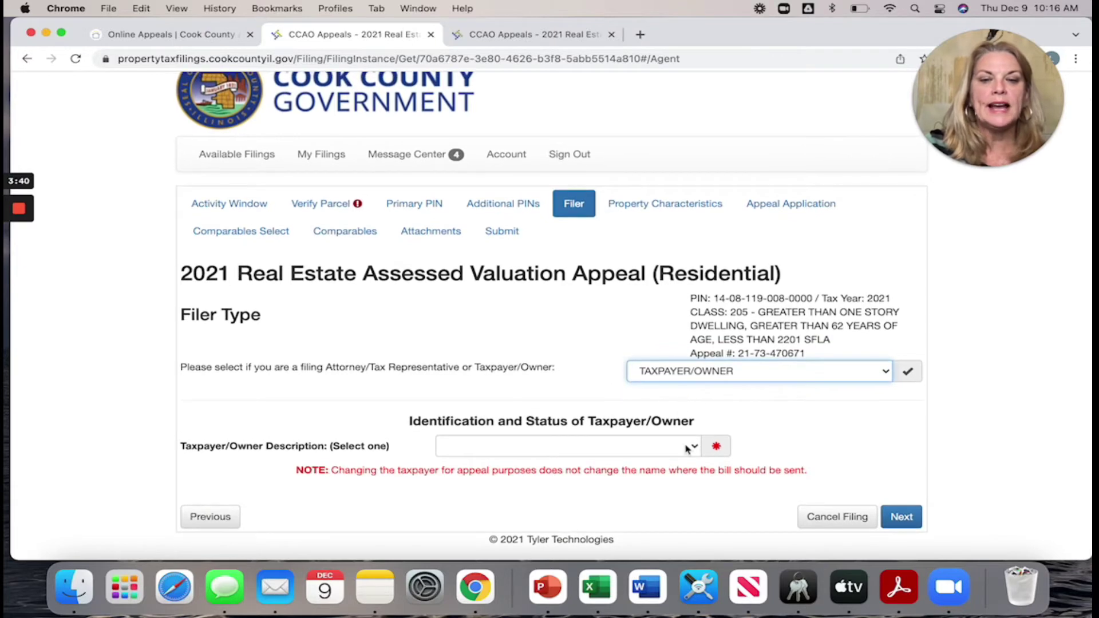
click(696, 447)
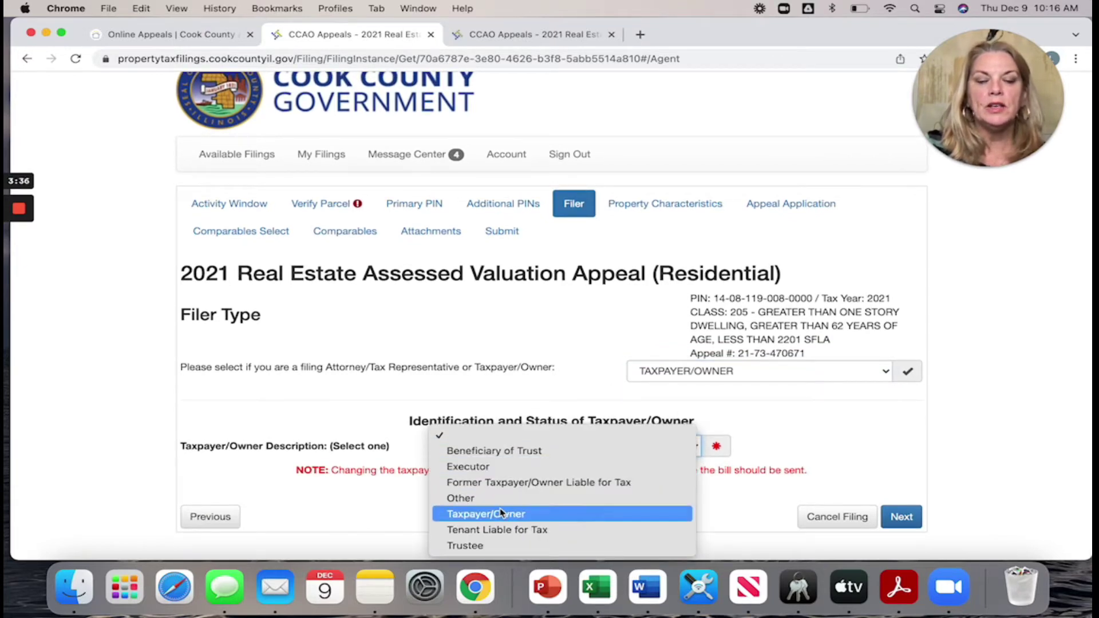
click(501, 514)
click(694, 448)
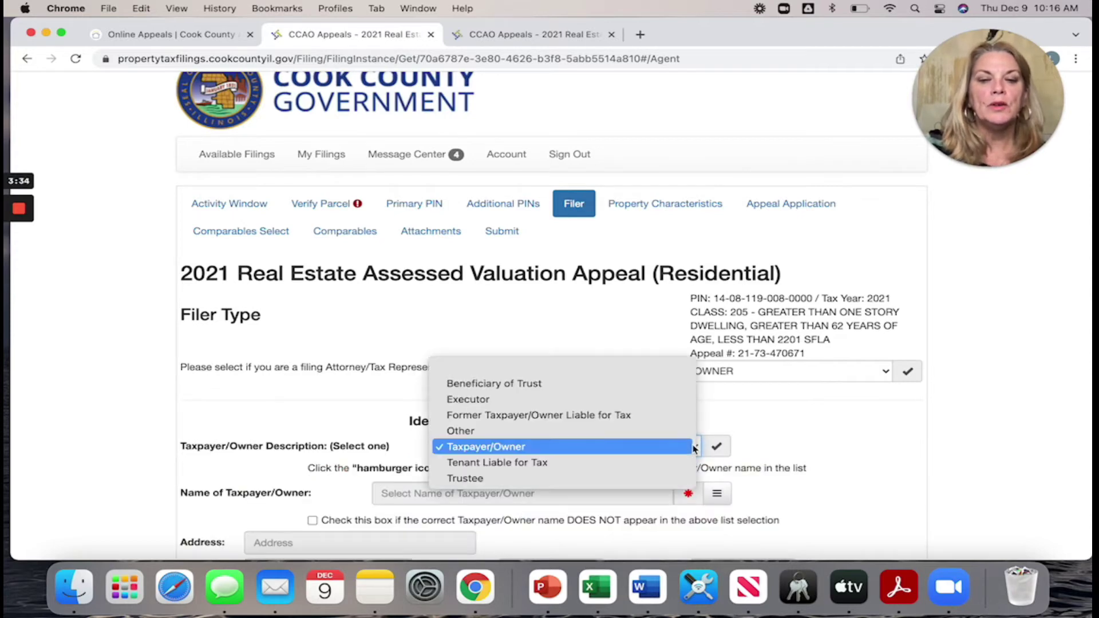
click(623, 453)
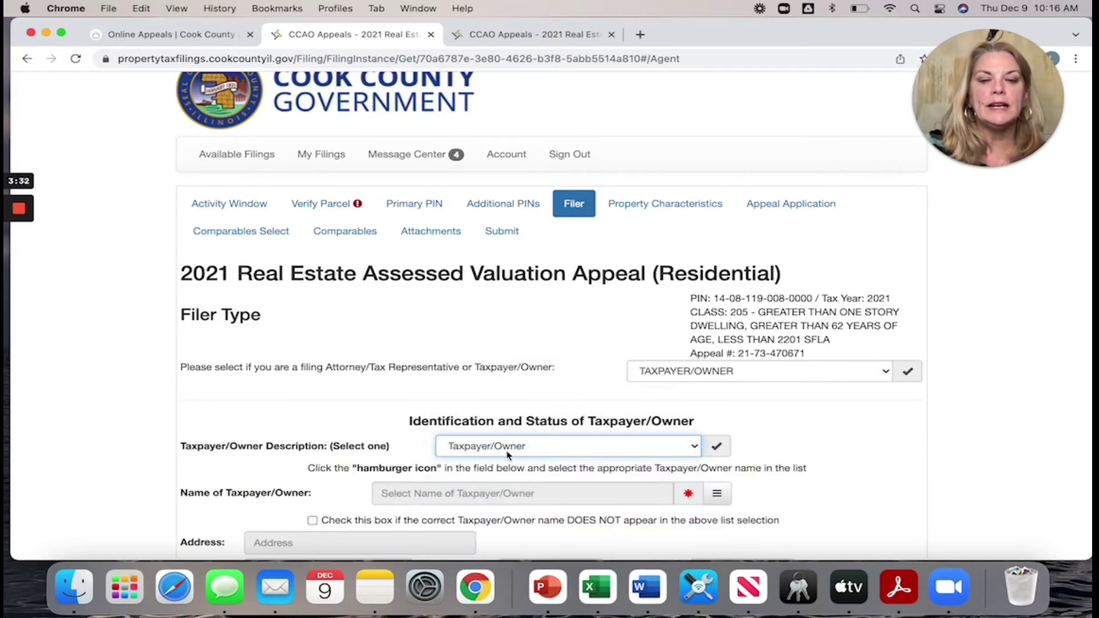
scroll(896, 501, down, 6)
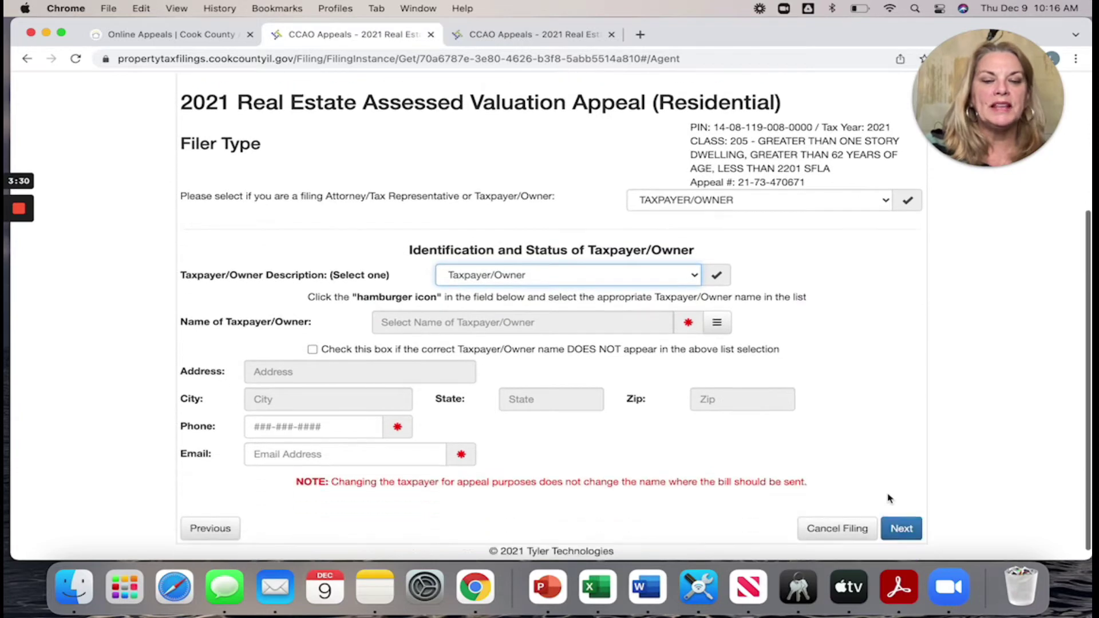
- Fill the filer's name and address from the parcel's owner record
click(717, 311)
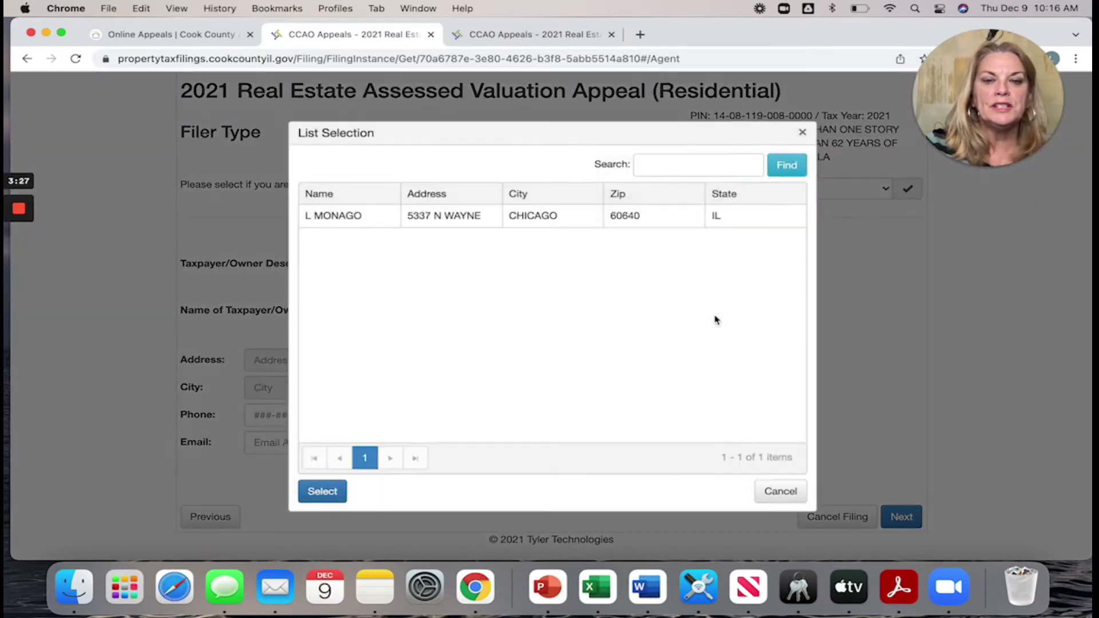
click(337, 222)
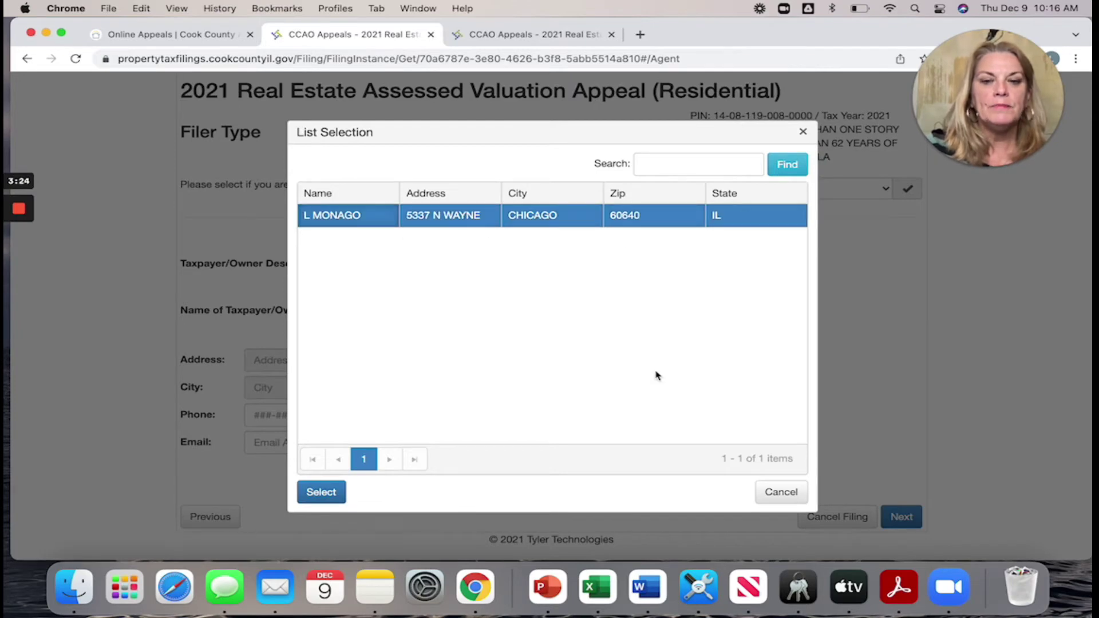
click(314, 493)
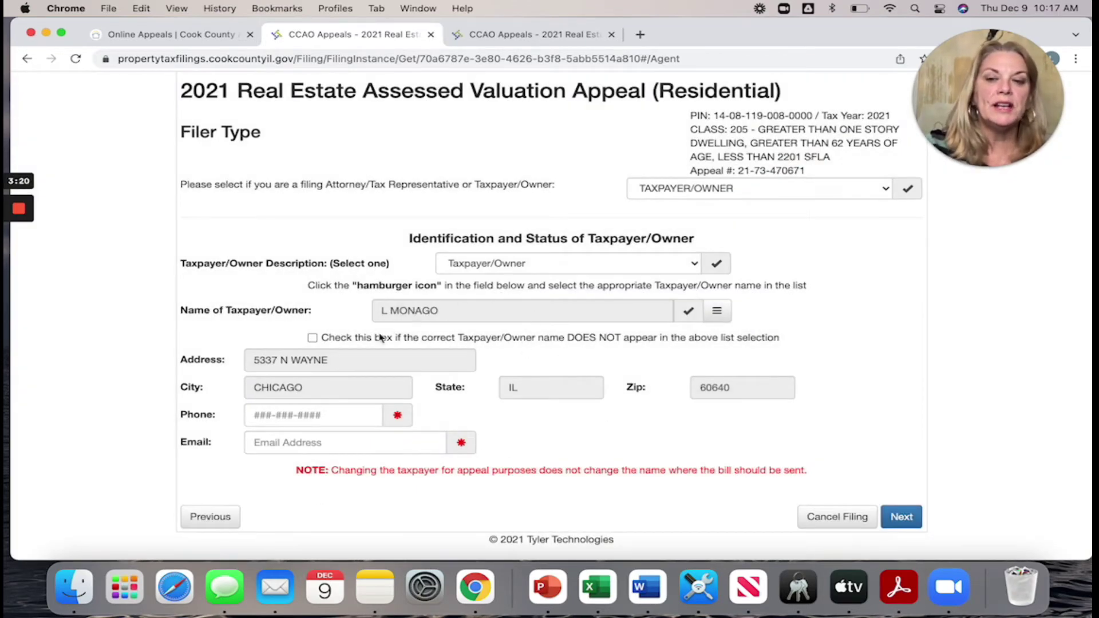
- Enter the filer's phone number and e-mail address, then save the Filer step
click(311, 408)
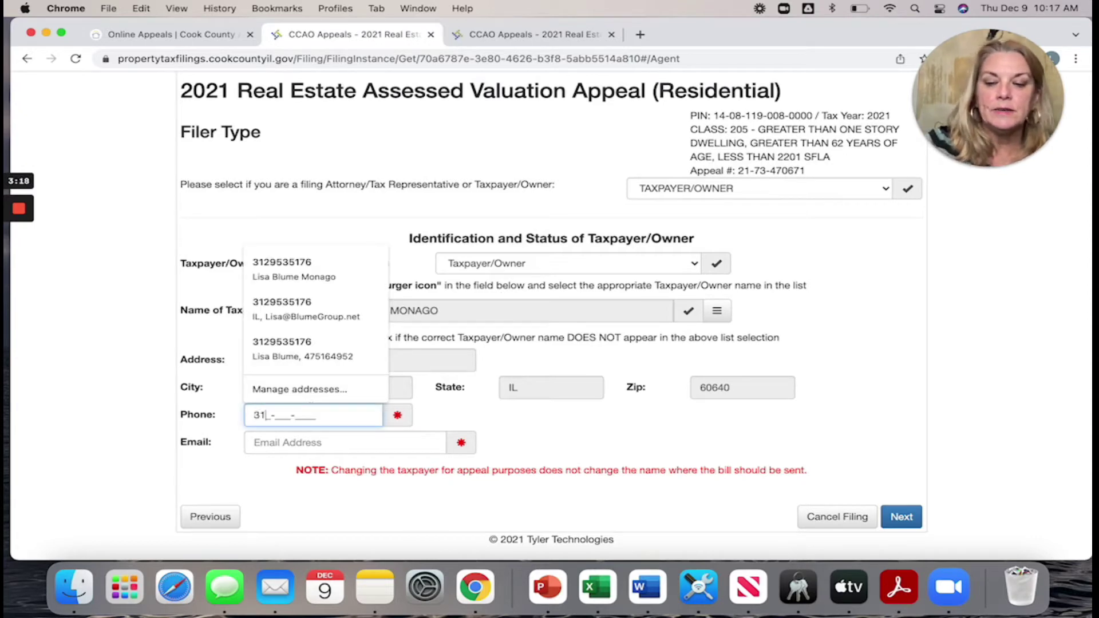
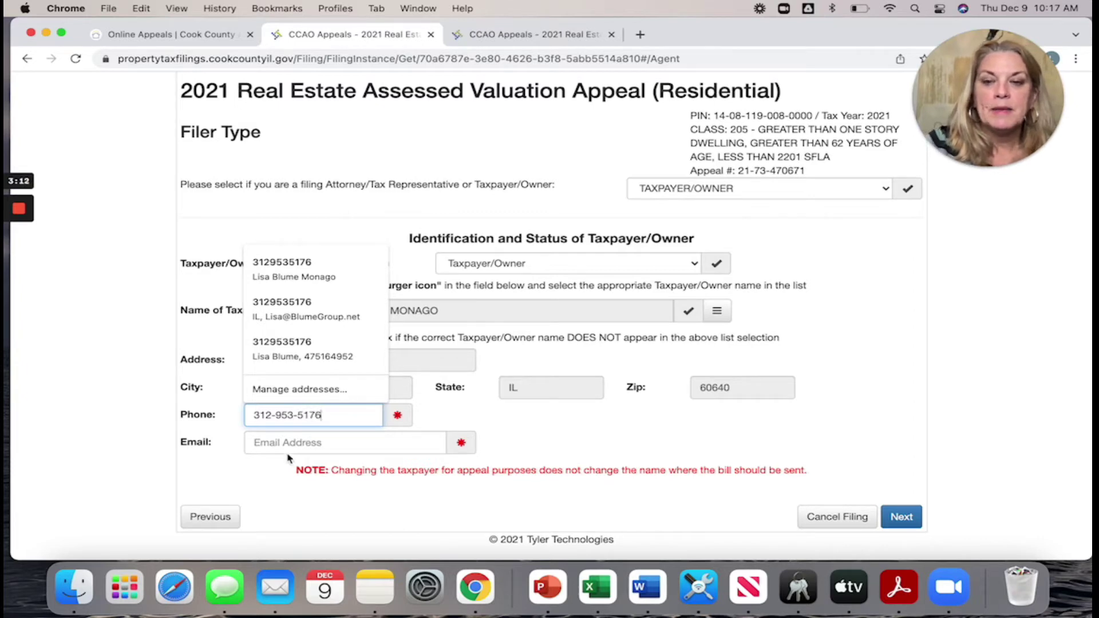
click(280, 445)
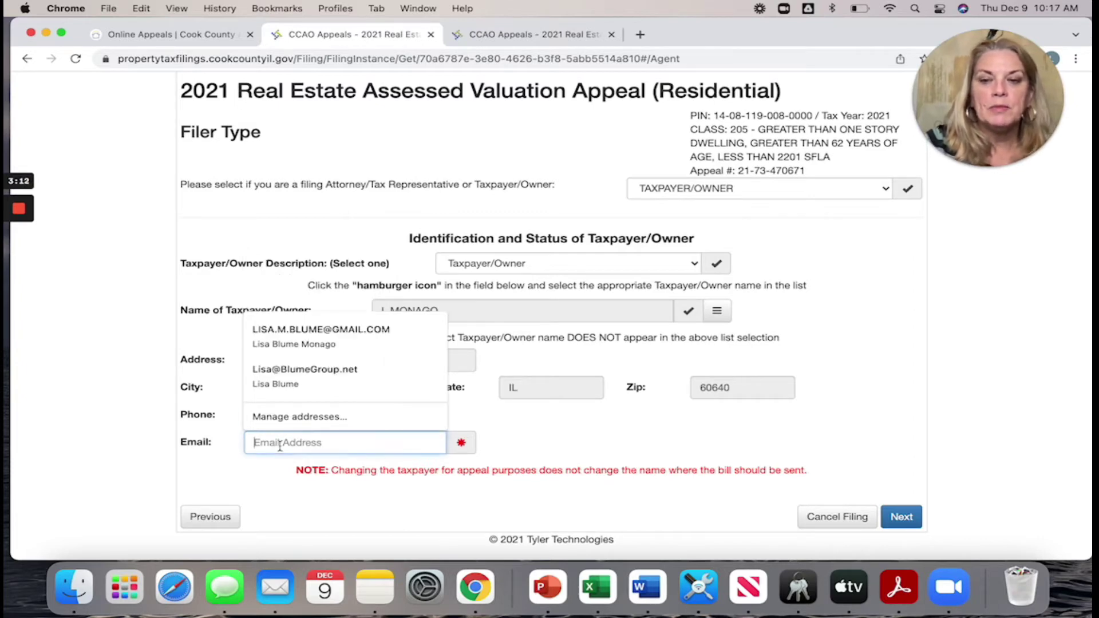
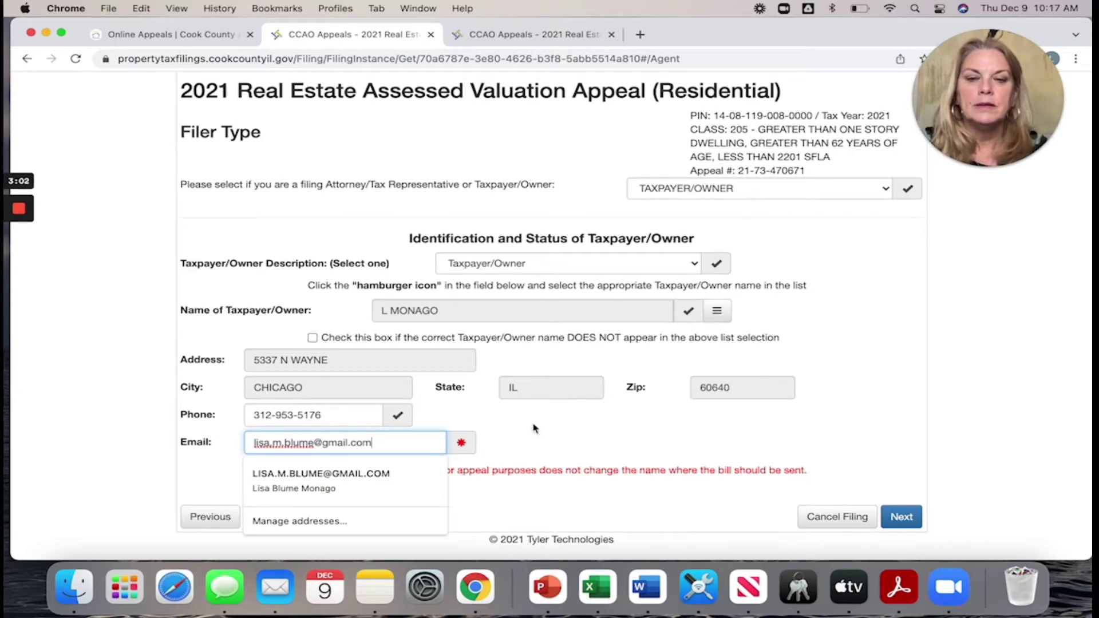
click(536, 432)
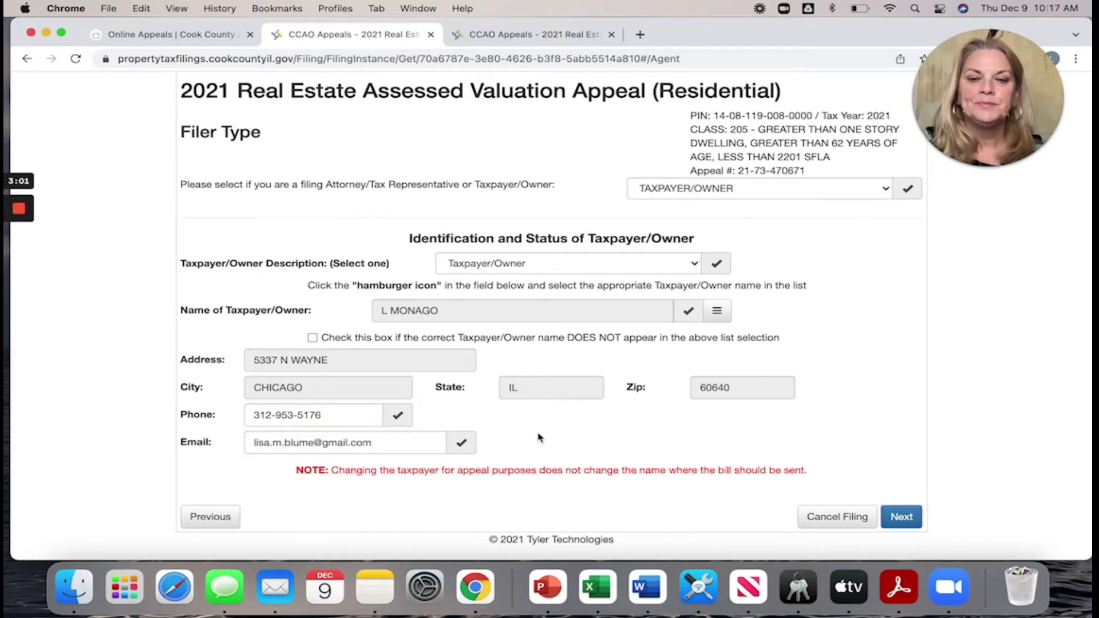
click(900, 517)
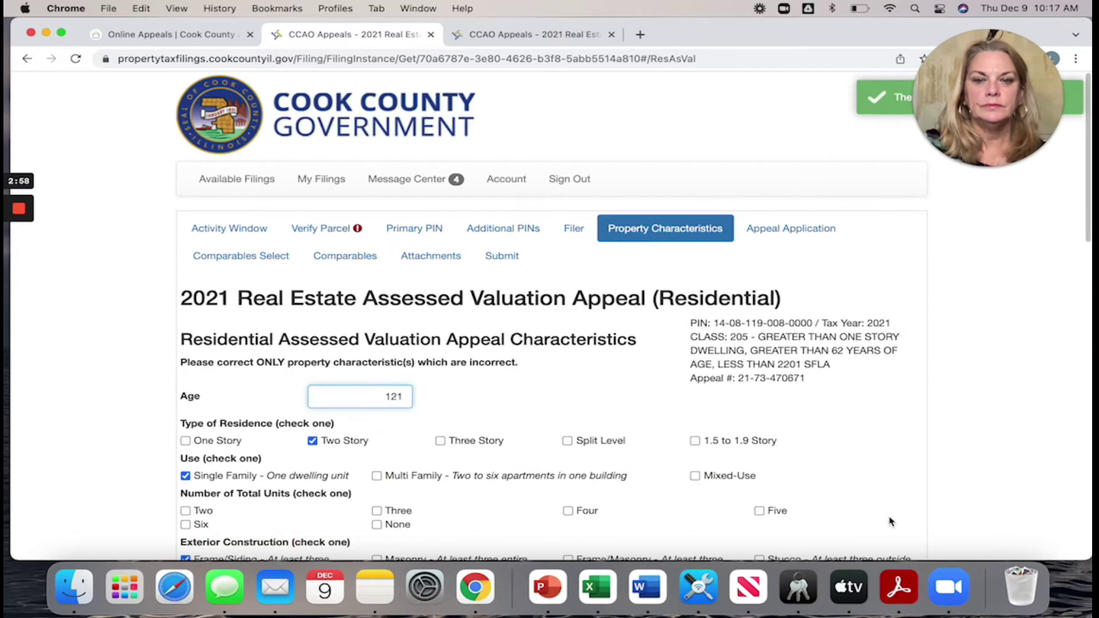
- Review the property characteristics unchanged and advance to the Appeal Information step
drag(1006, 130, 1015, 235)
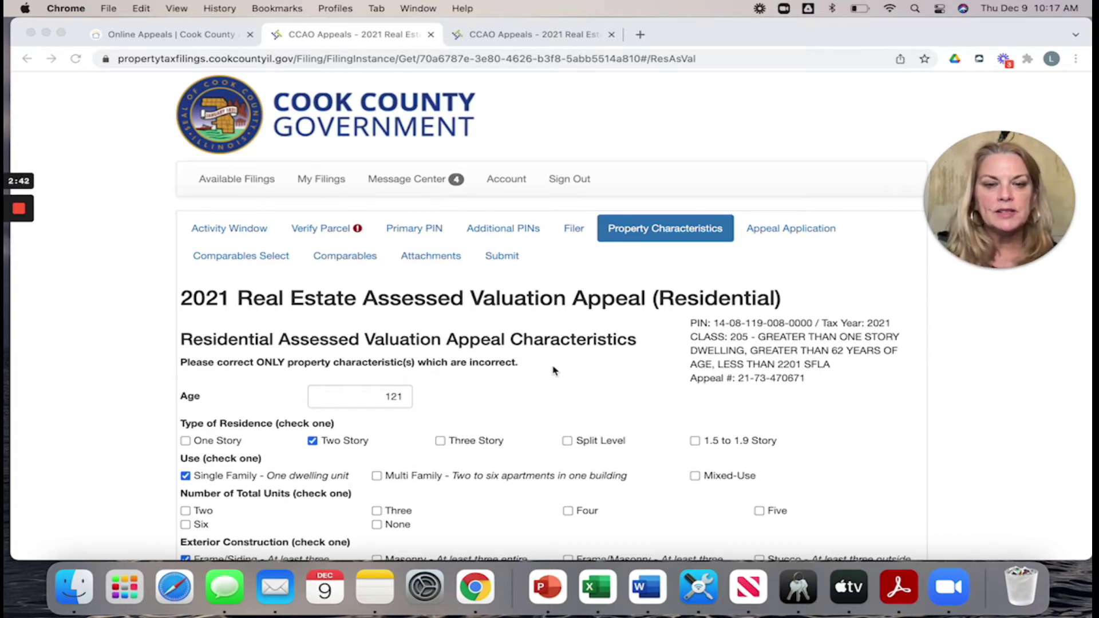
scroll(554, 371, down, 5)
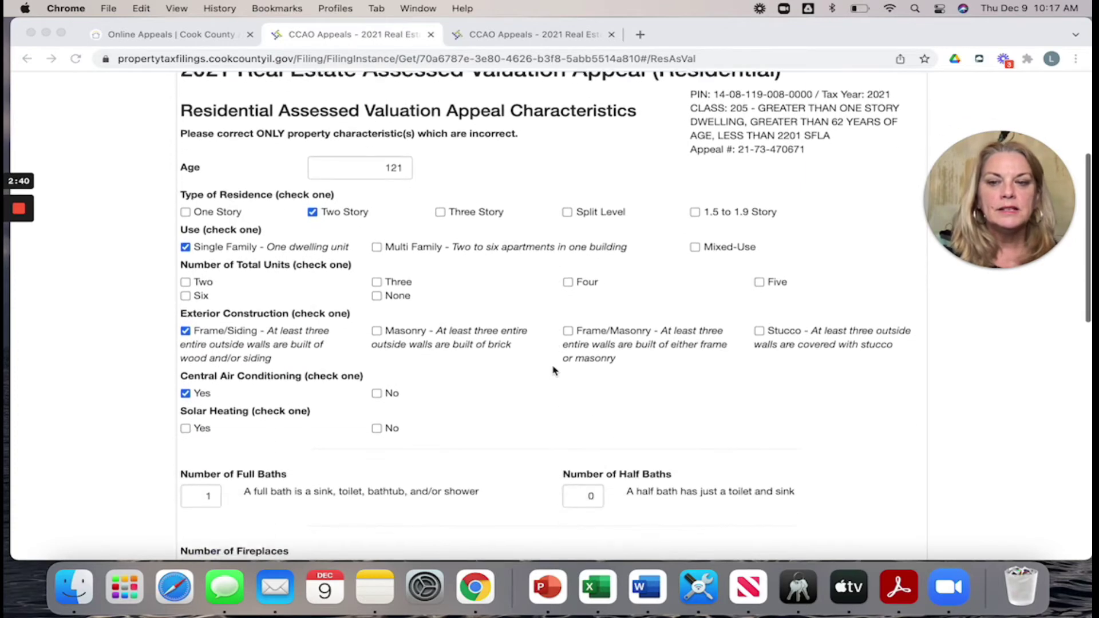
scroll(554, 371, down, 5)
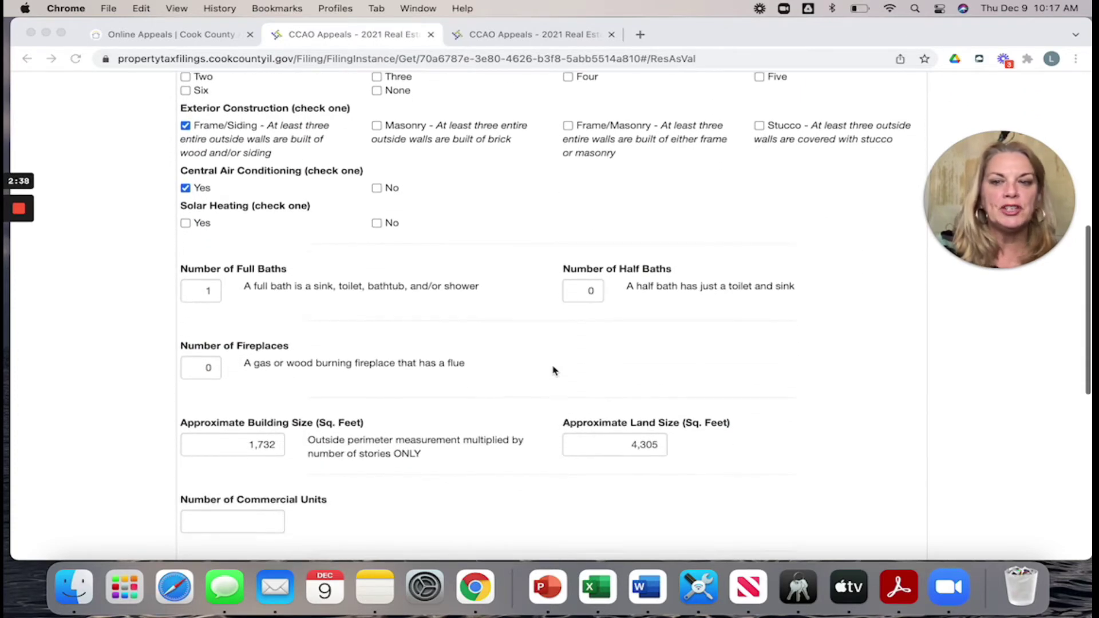
scroll(553, 371, down, 5)
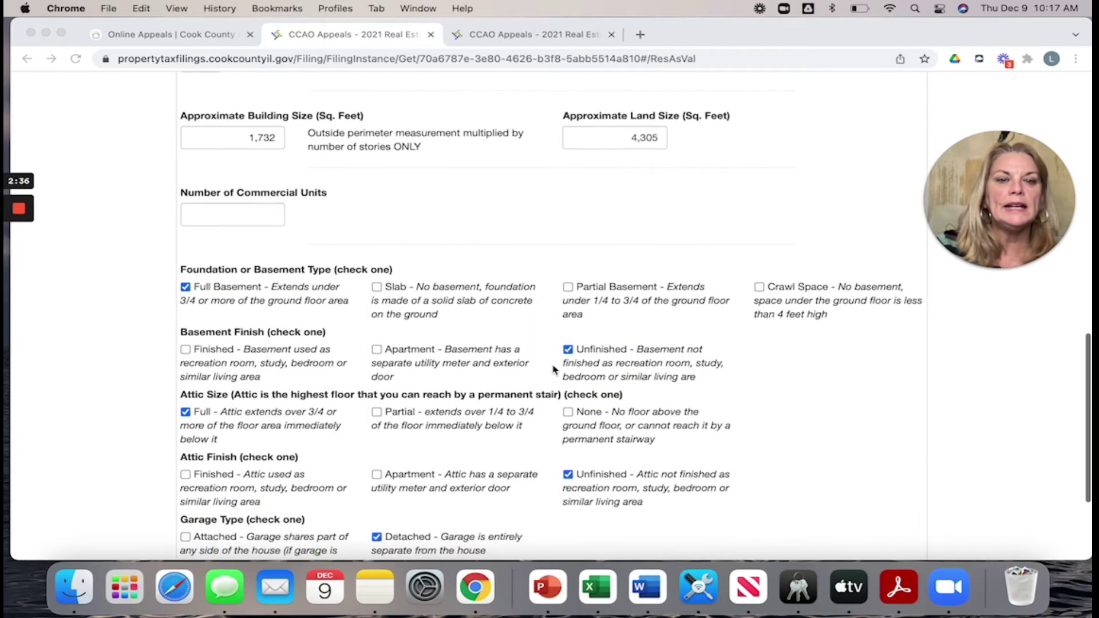
scroll(553, 371, down, 2)
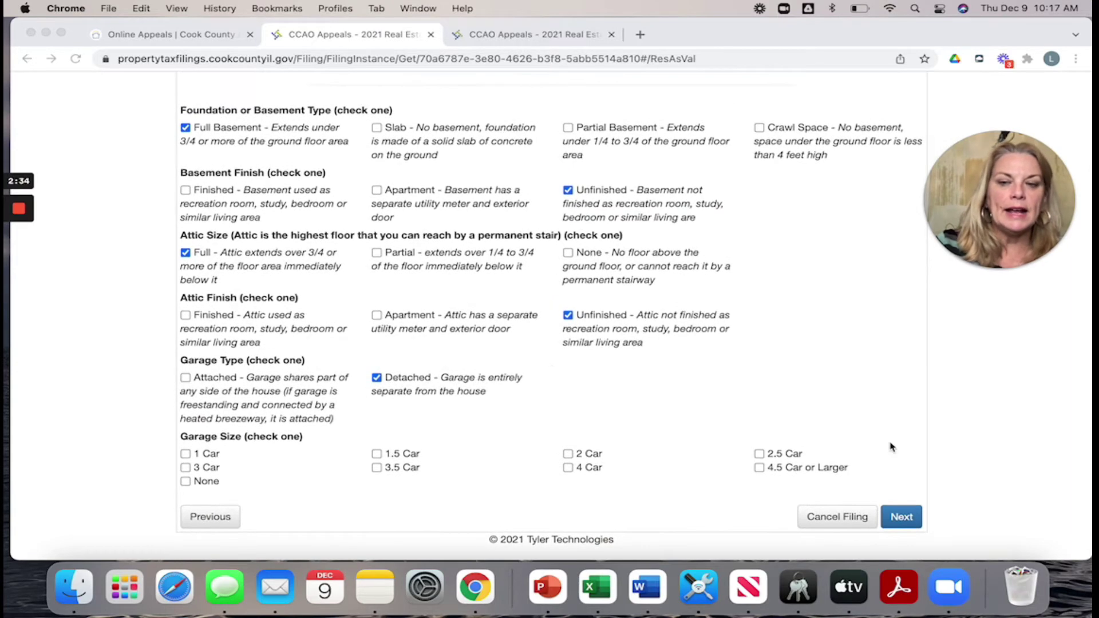
click(894, 521)
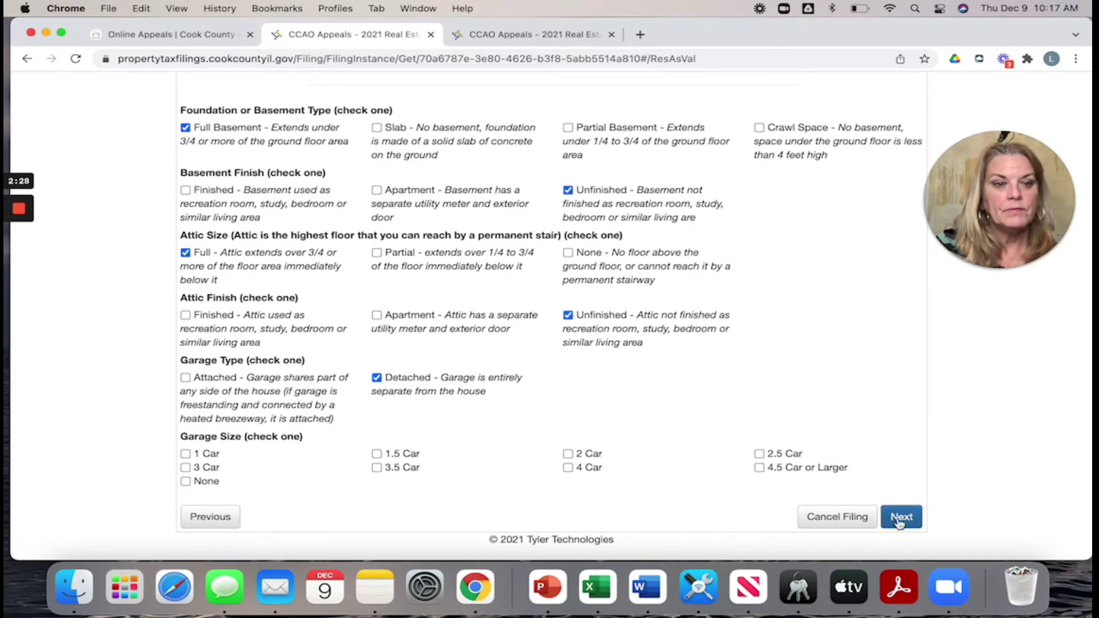
click(899, 522)
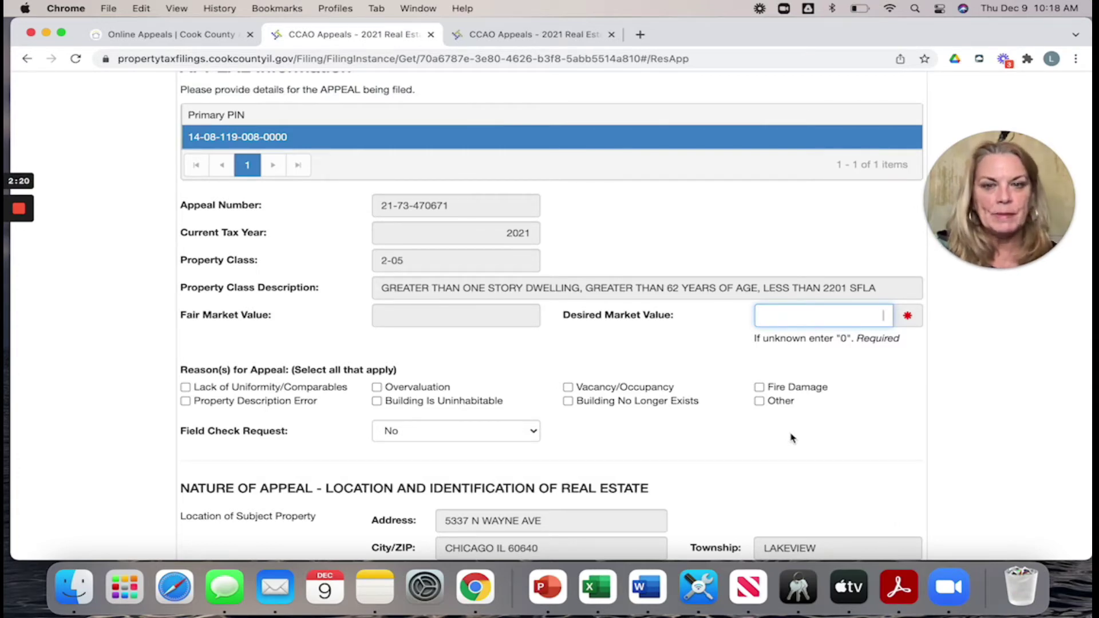
- Check Overvaluation and explain it as 'others in neighborhood have less value'
scroll(791, 438, down, 3)
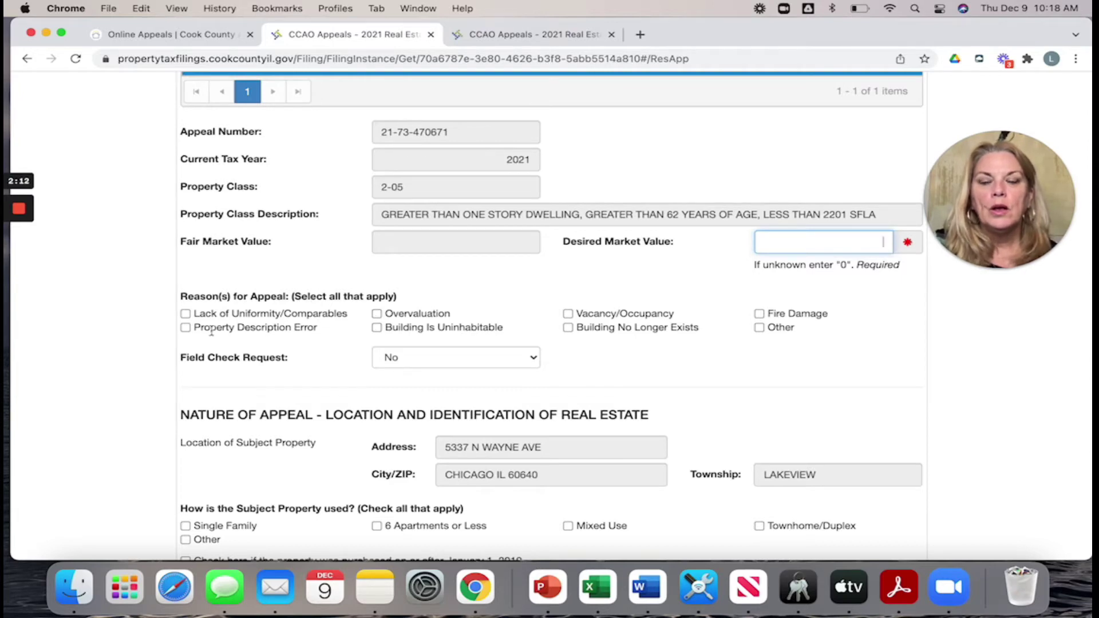
click(377, 314)
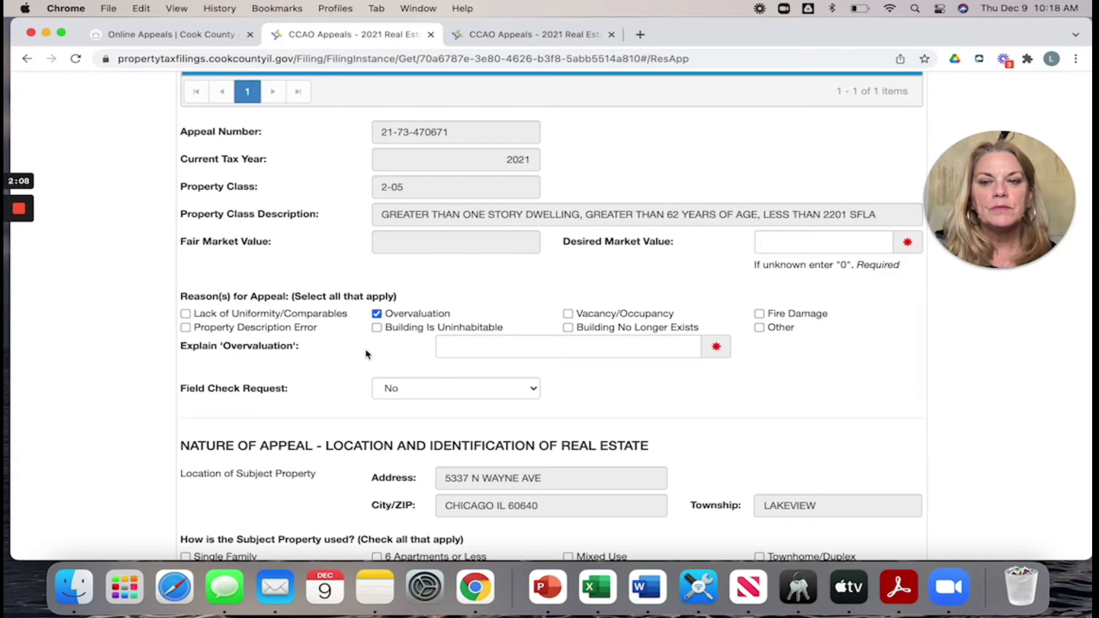
click(457, 349)
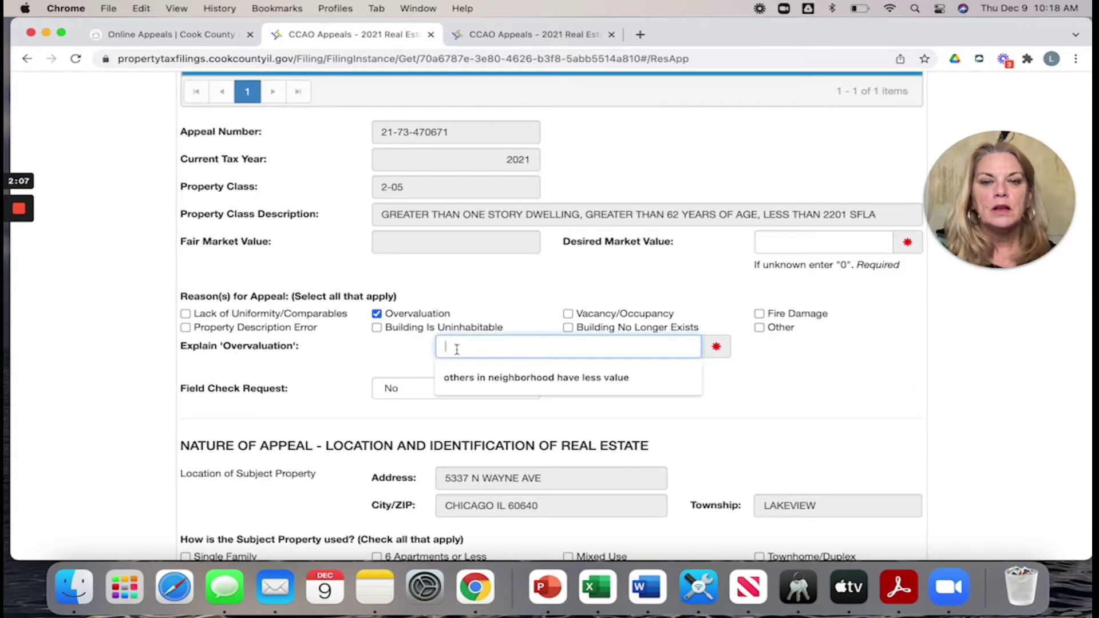
click(507, 385)
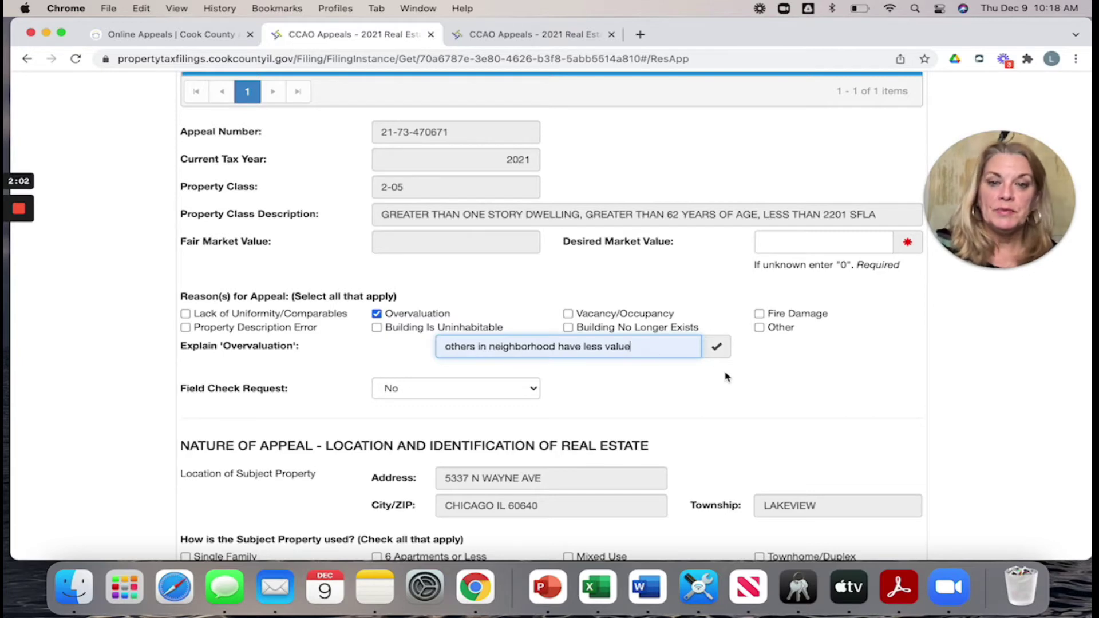
click(645, 370)
- Mark the property use as Single Family and save the form
scroll(609, 377, down, 2)
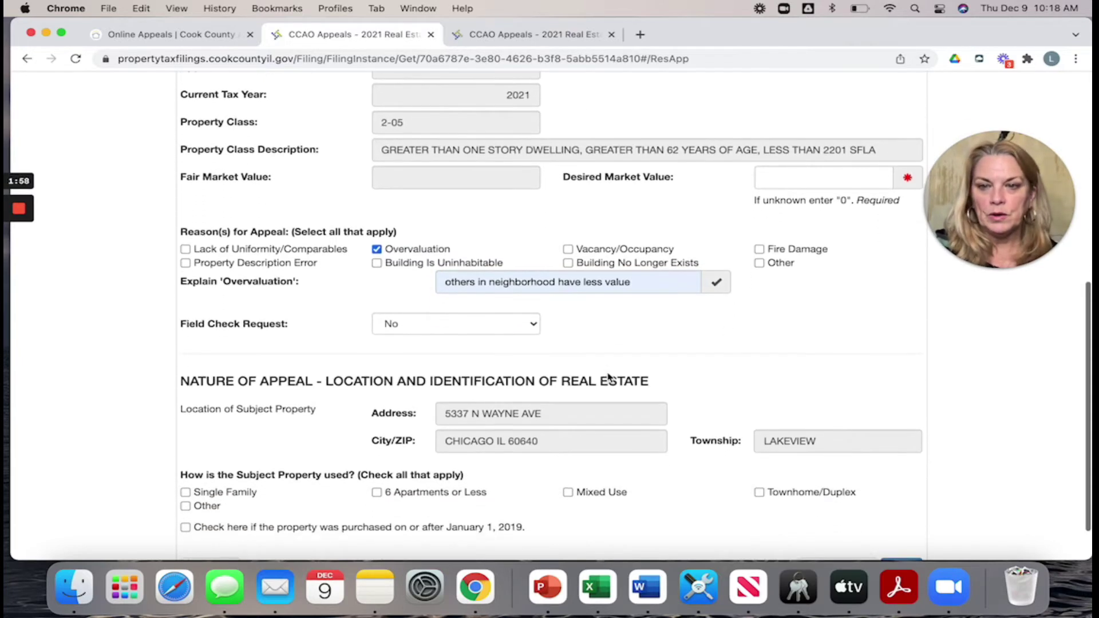
scroll(609, 377, down, 2)
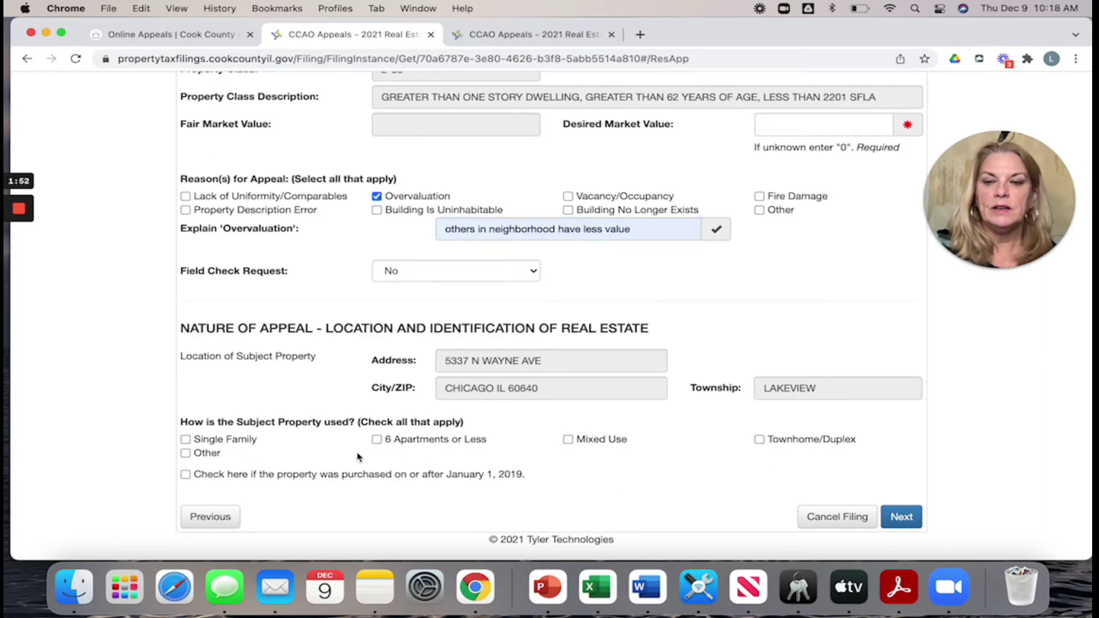
click(186, 441)
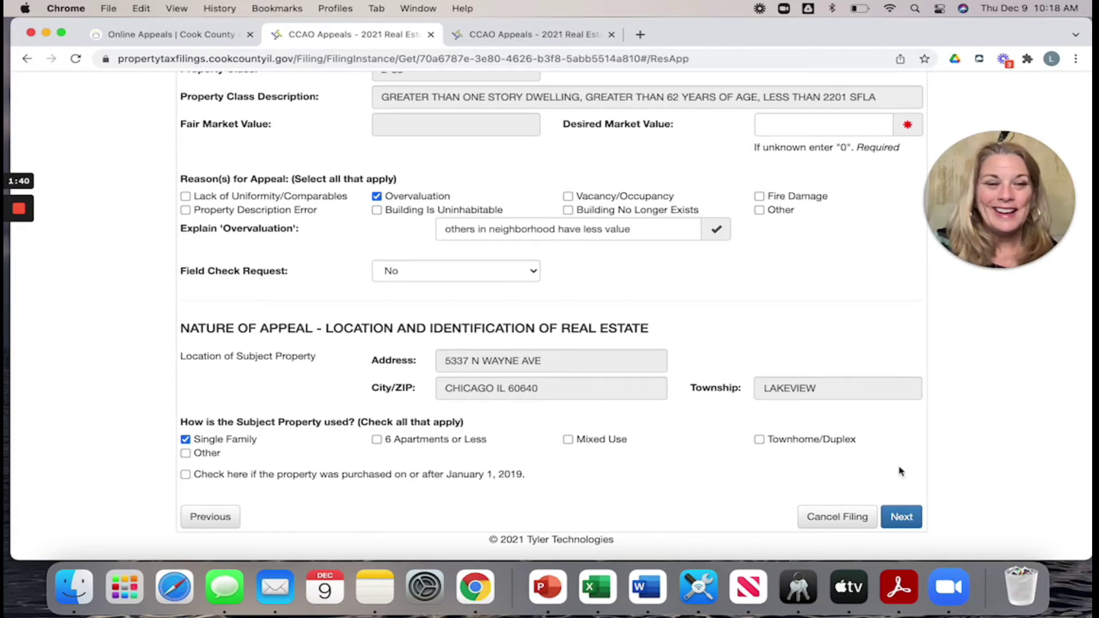
click(902, 518)
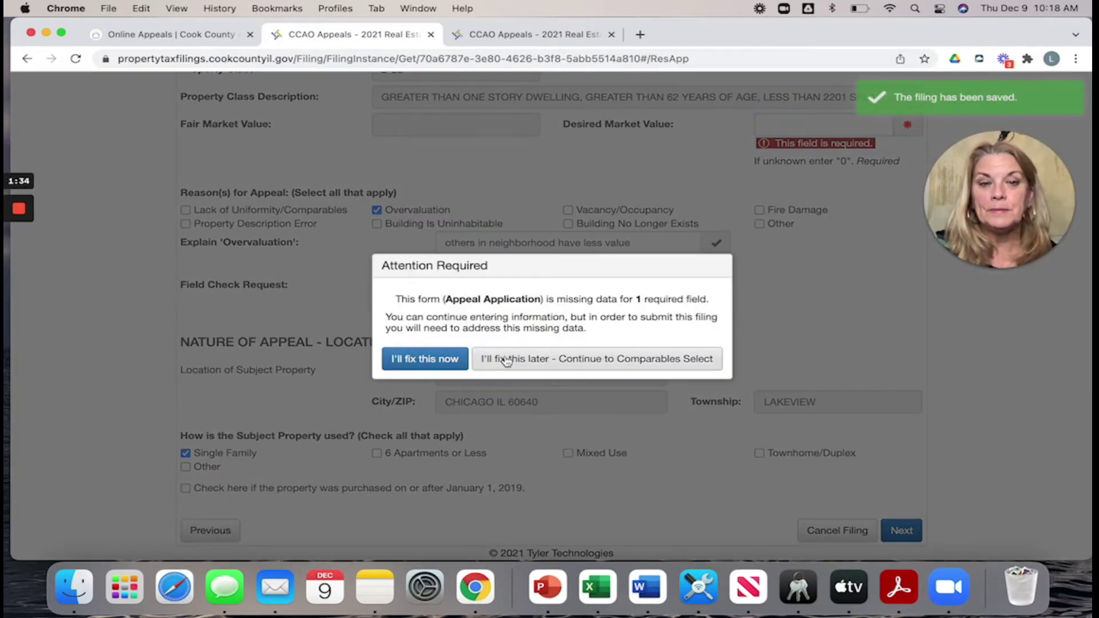
- Enter 0 as the Desired Market Value and save the application
click(863, 200)
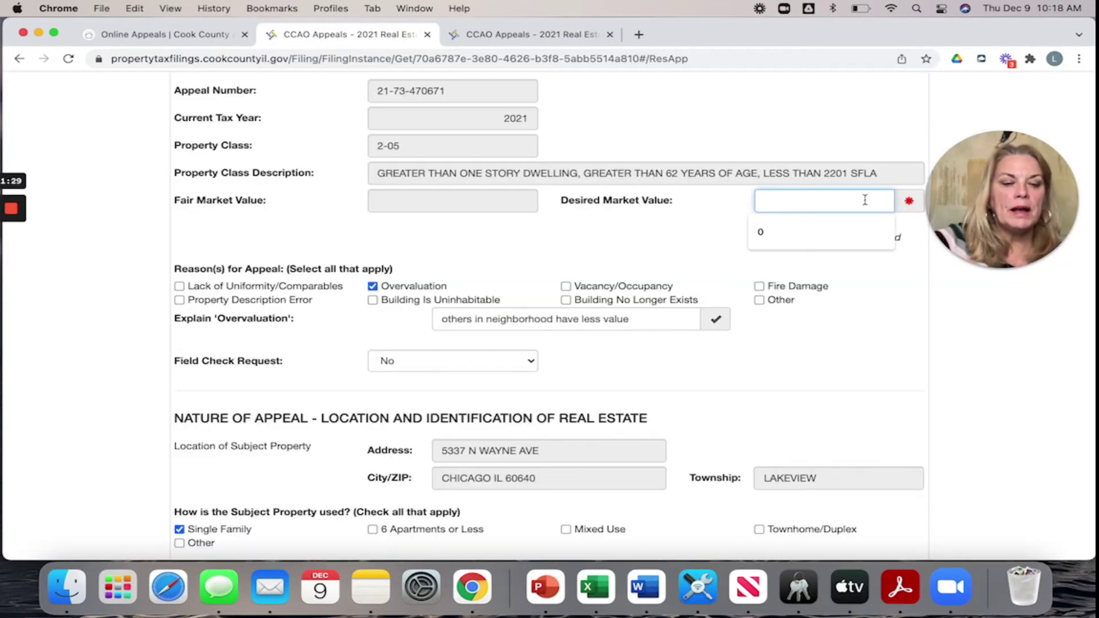
text(0)
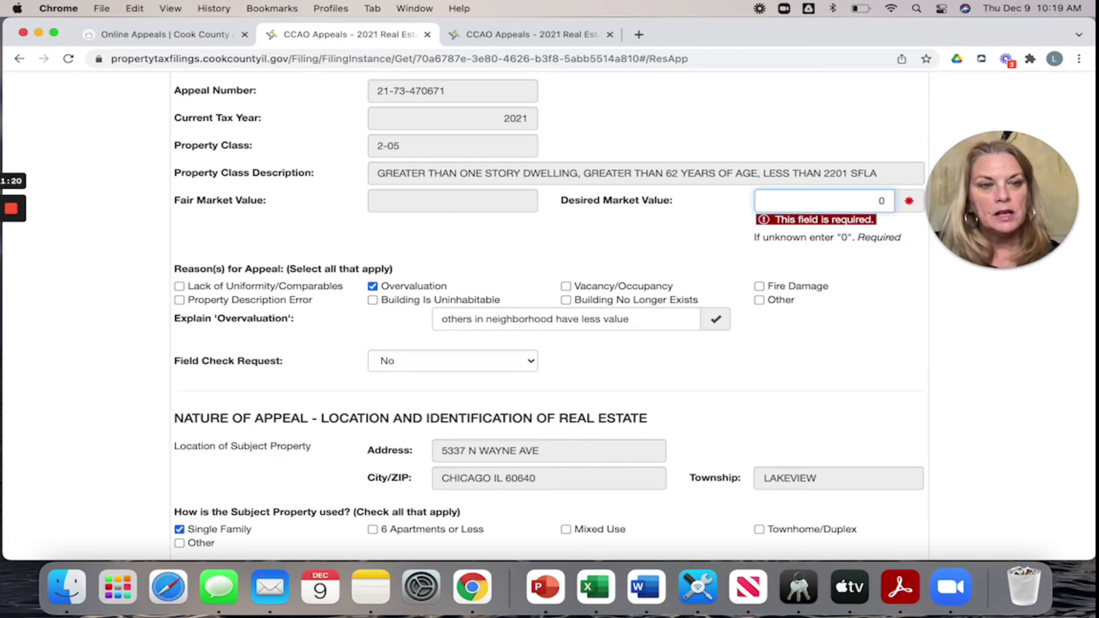
scroll(914, 440, down, 3)
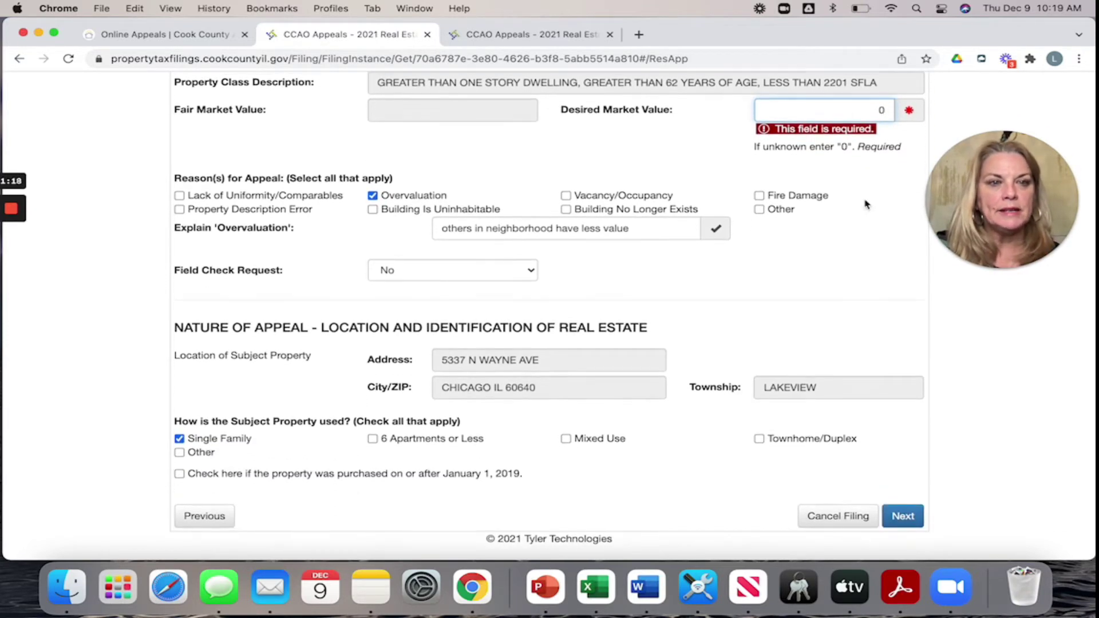
click(900, 516)
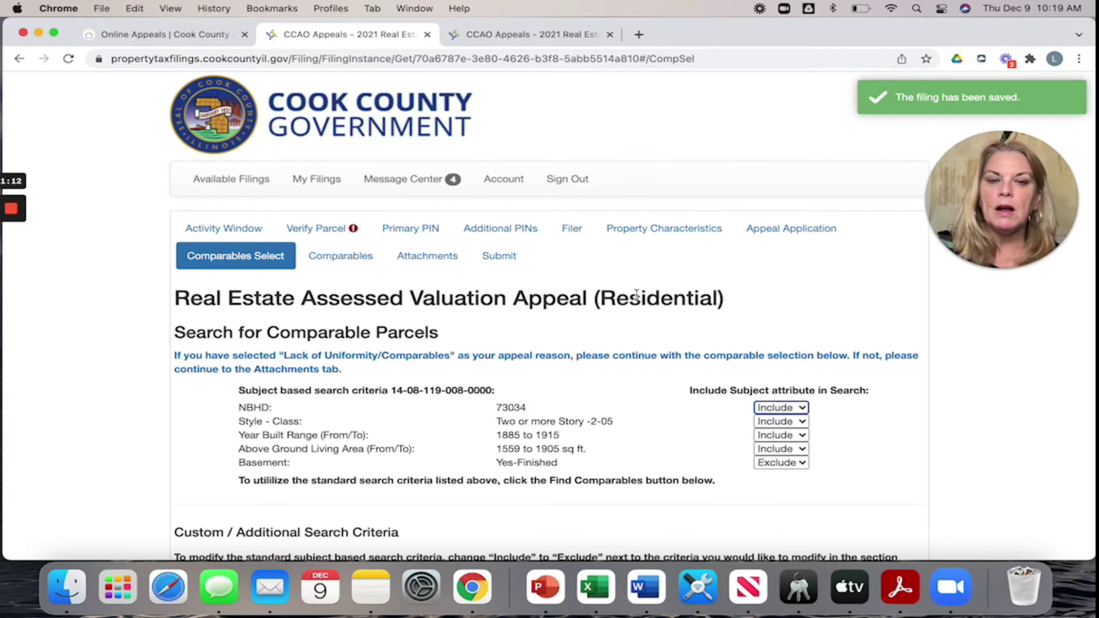
- Scroll past the custom search criteria and launch Find Comparables
scroll(639, 299, down, 5)
scroll(639, 299, up, 1)
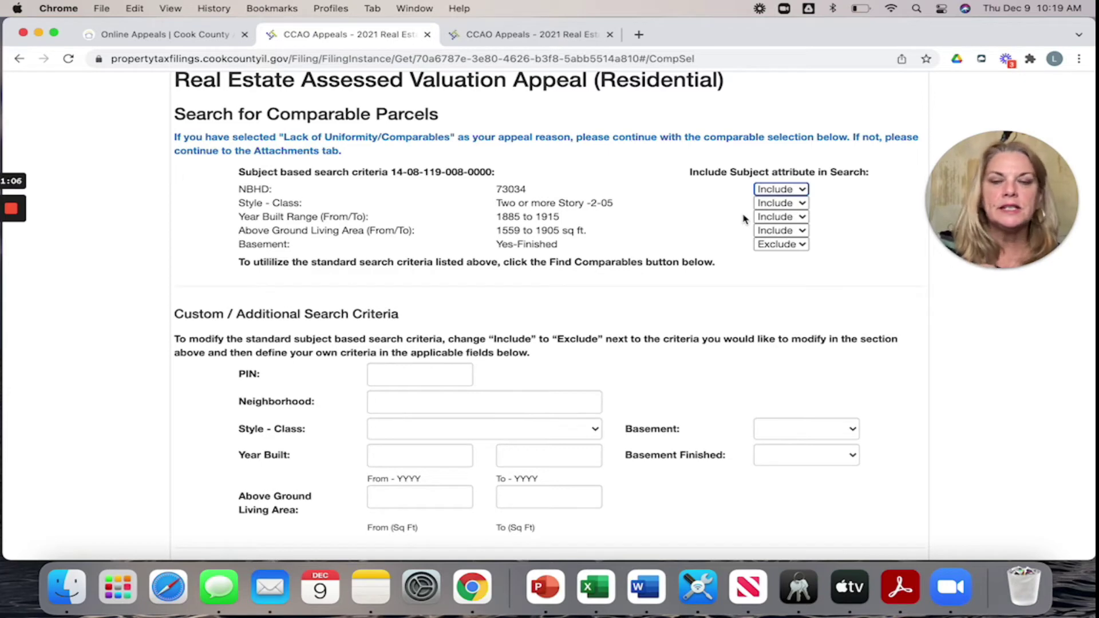
scroll(744, 219, down, 3)
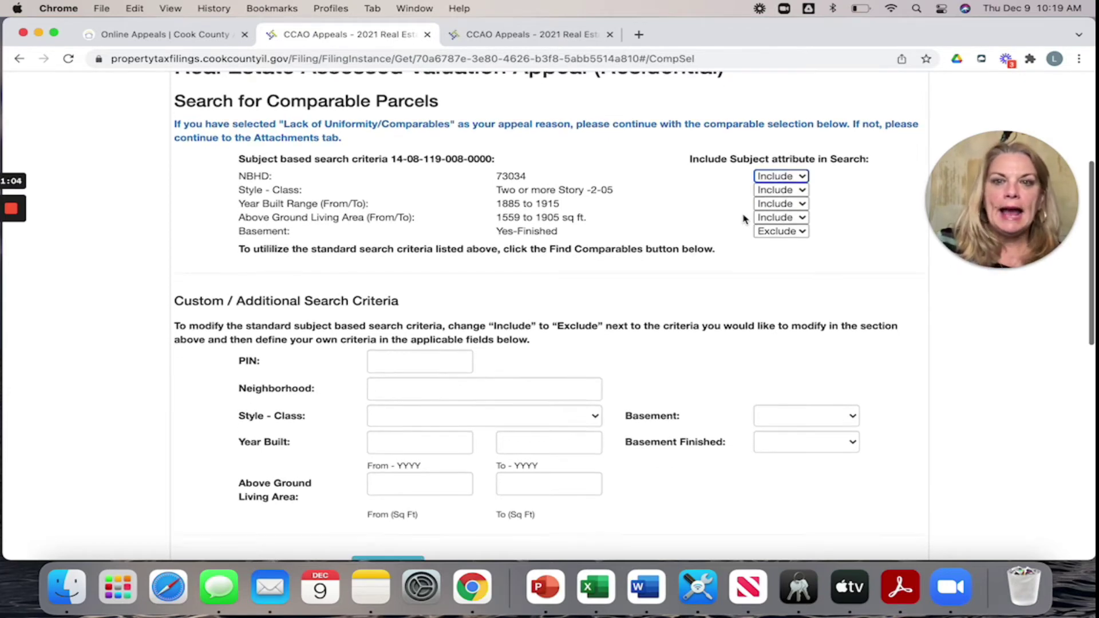
scroll(745, 220, down, 1)
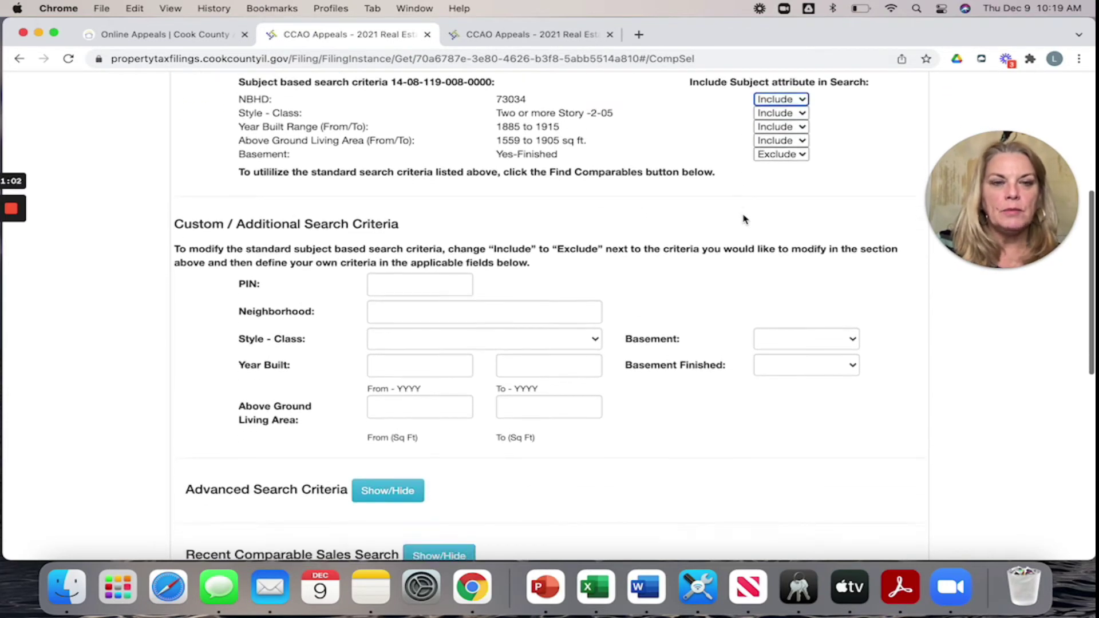
scroll(744, 219, up, 2)
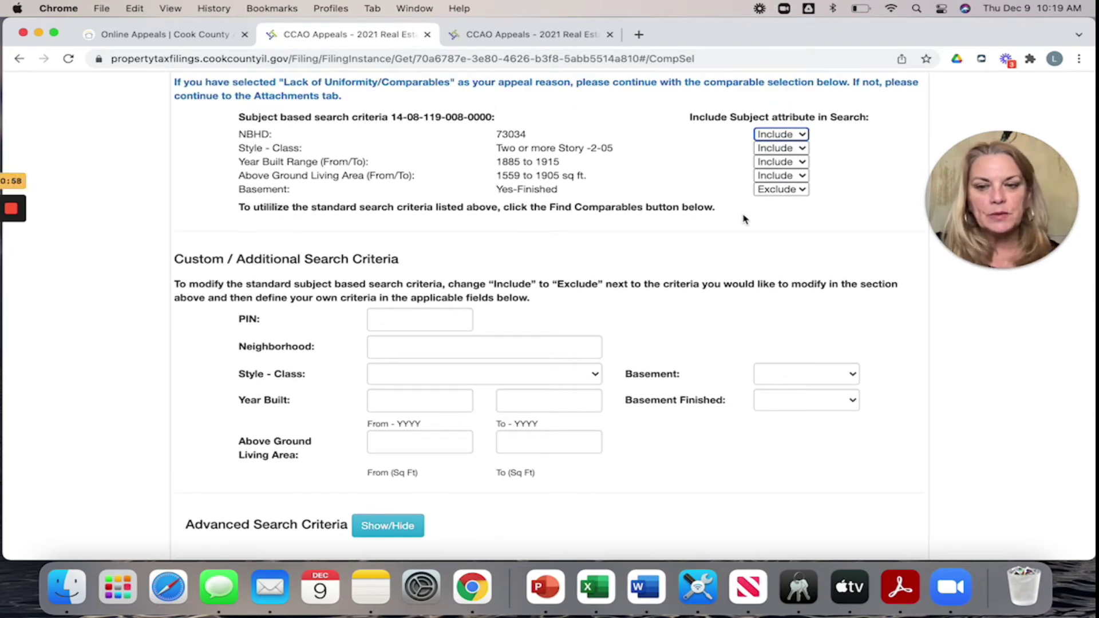
scroll(745, 219, down, 5)
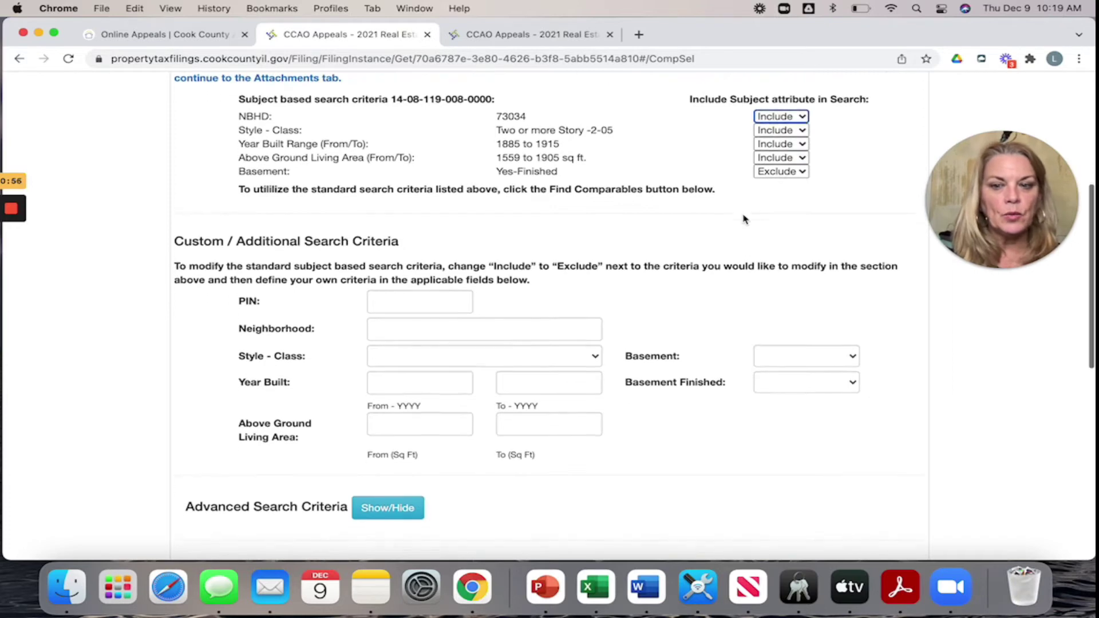
scroll(744, 220, down, 4)
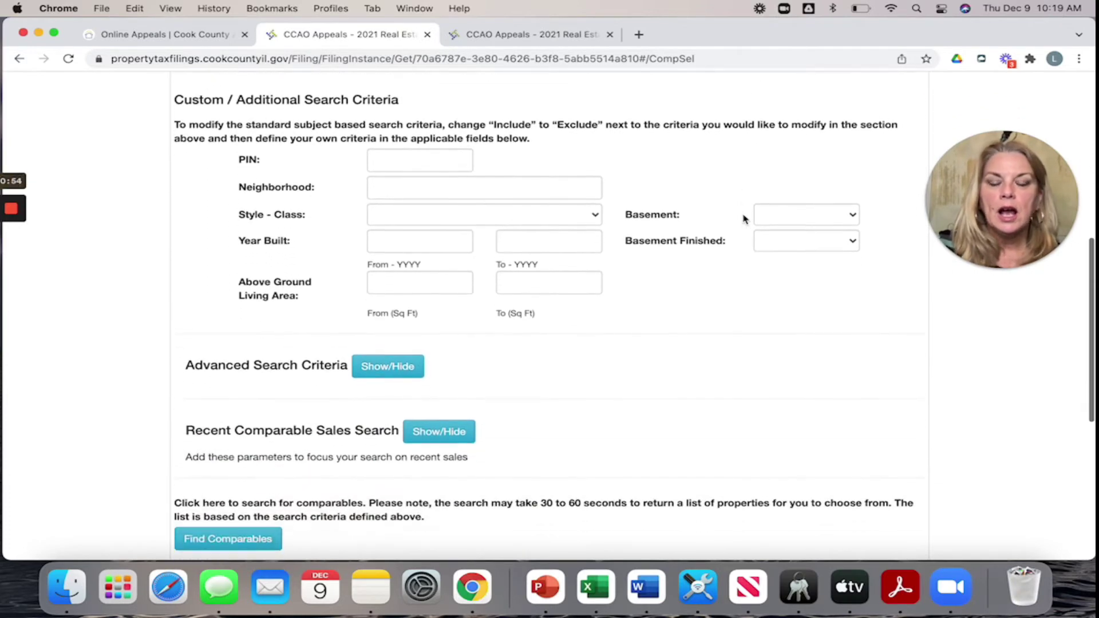
scroll(744, 219, up, 6)
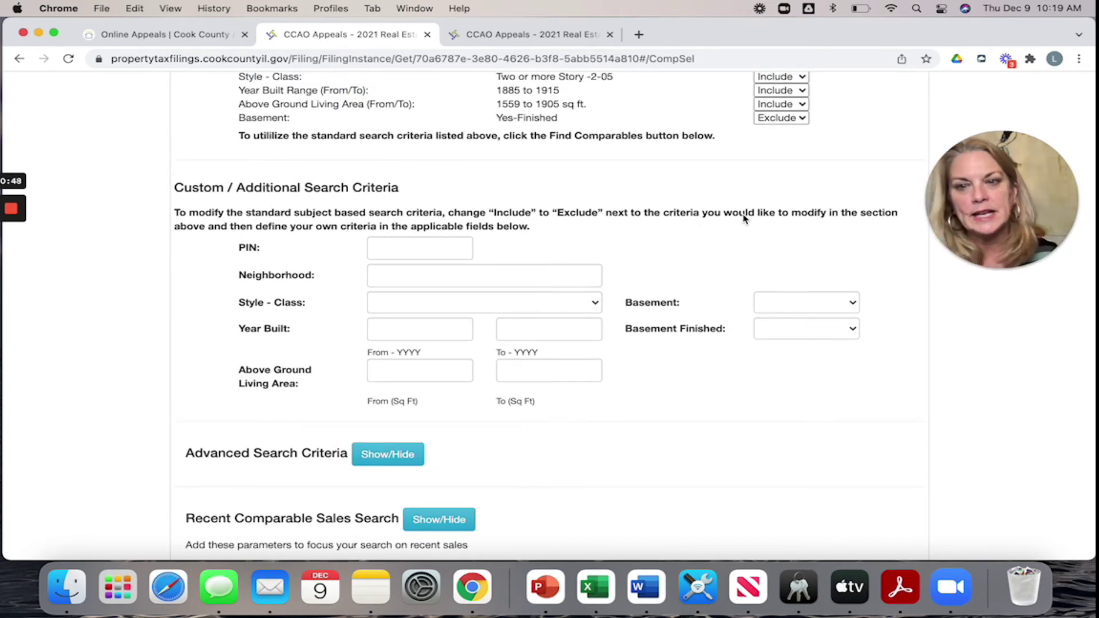
scroll(744, 219, up, 7)
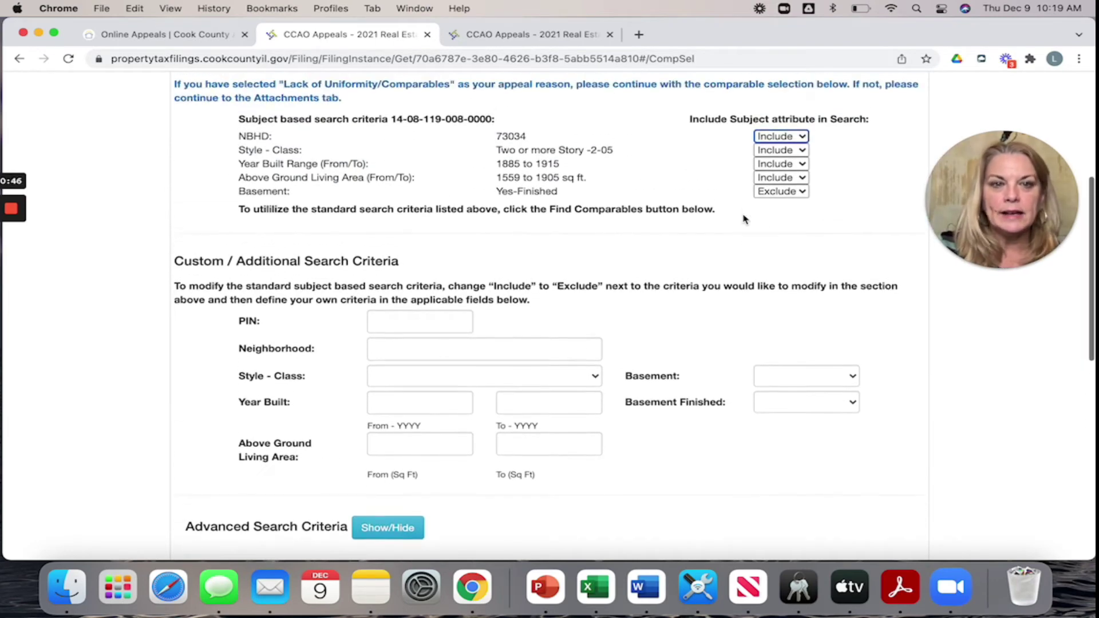
scroll(745, 219, down, 8)
scroll(744, 219, up, 5)
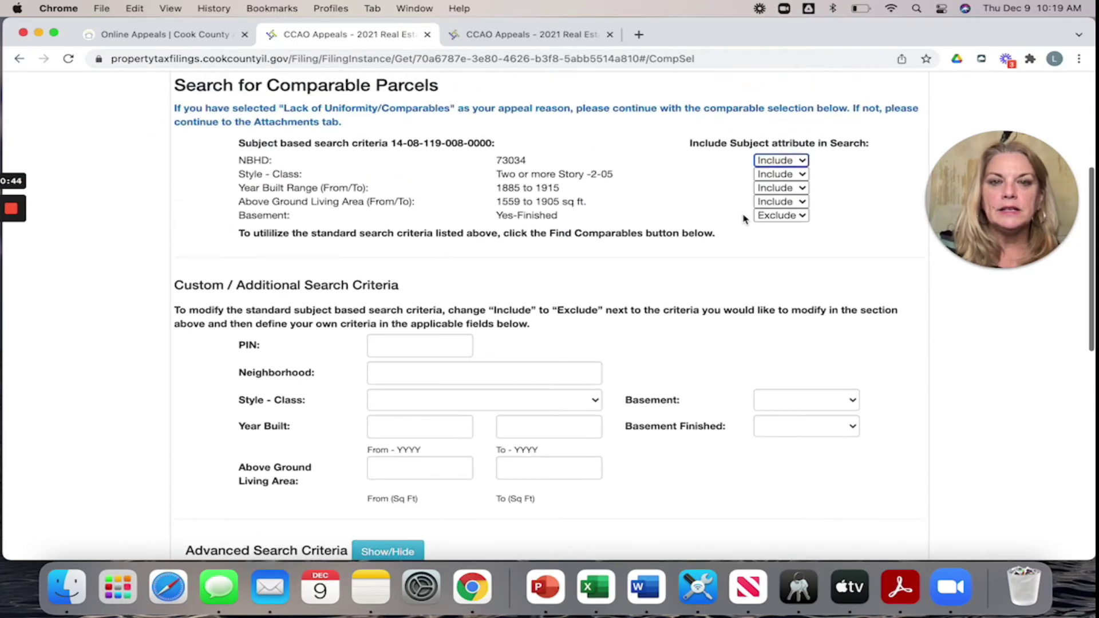
scroll(585, 270, down, 10)
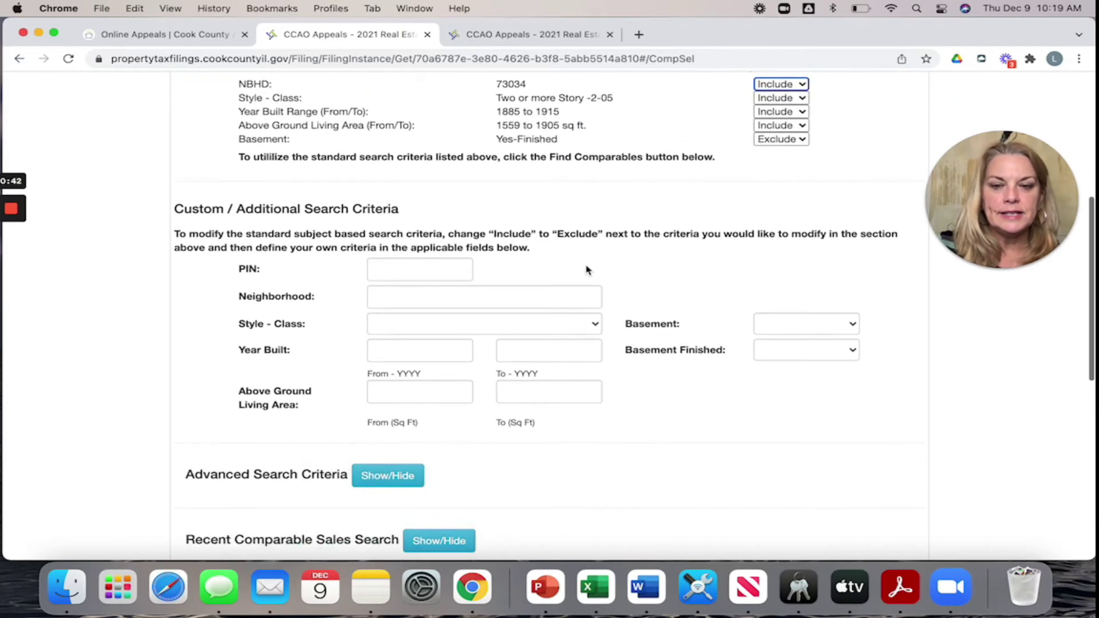
scroll(586, 265, down, 1)
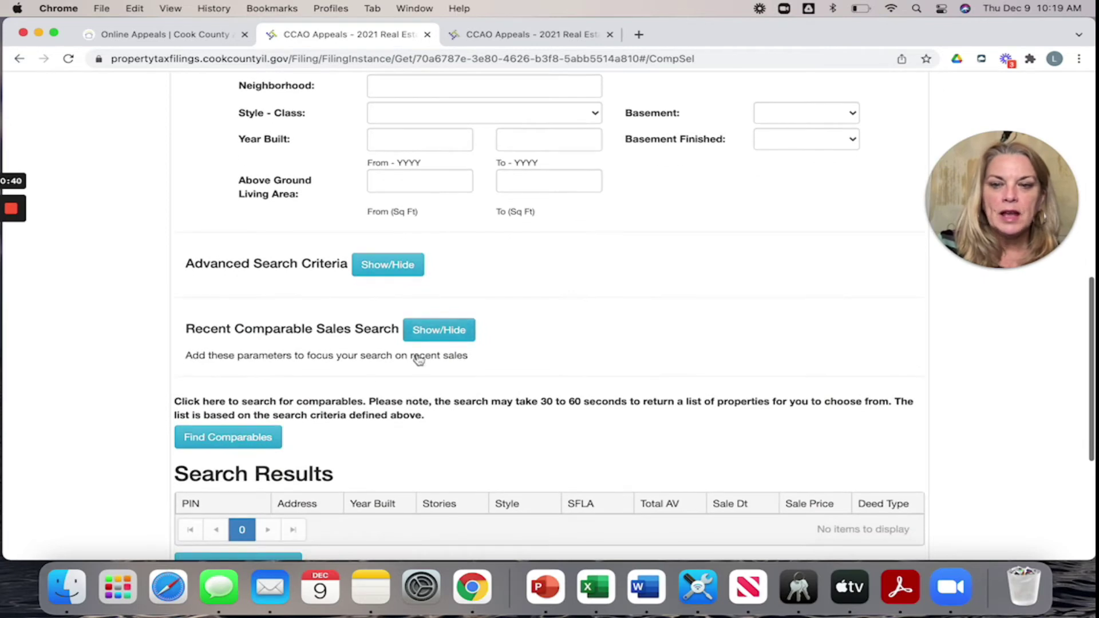
click(242, 442)
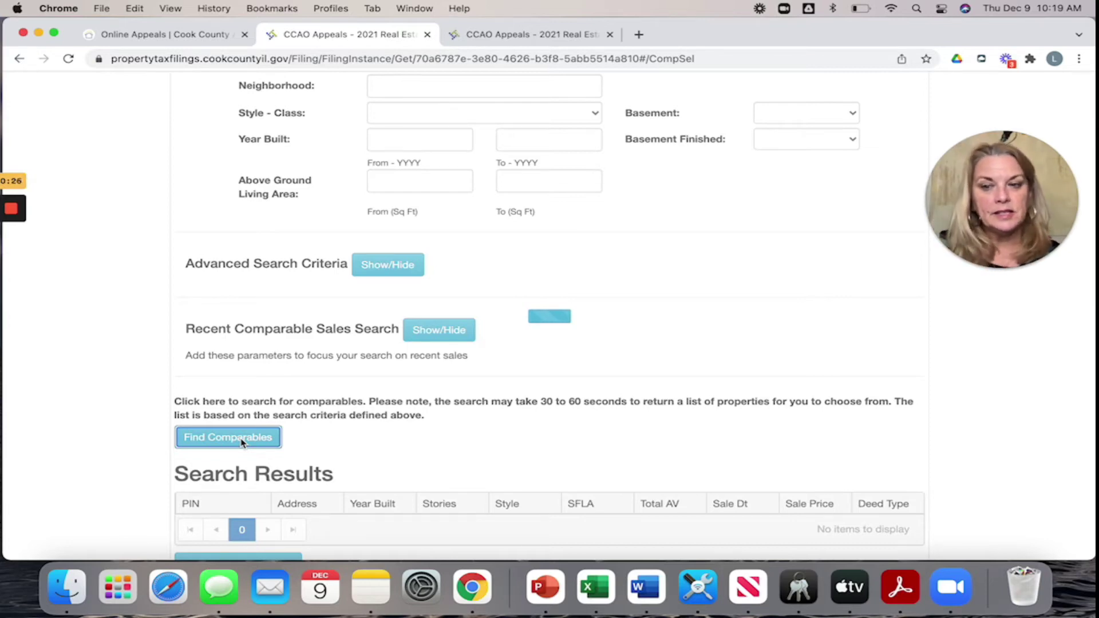
- Rerun Find Comparables and review the 36 two-story results with PIN, address and assessed value
scroll(241, 442, down, 5)
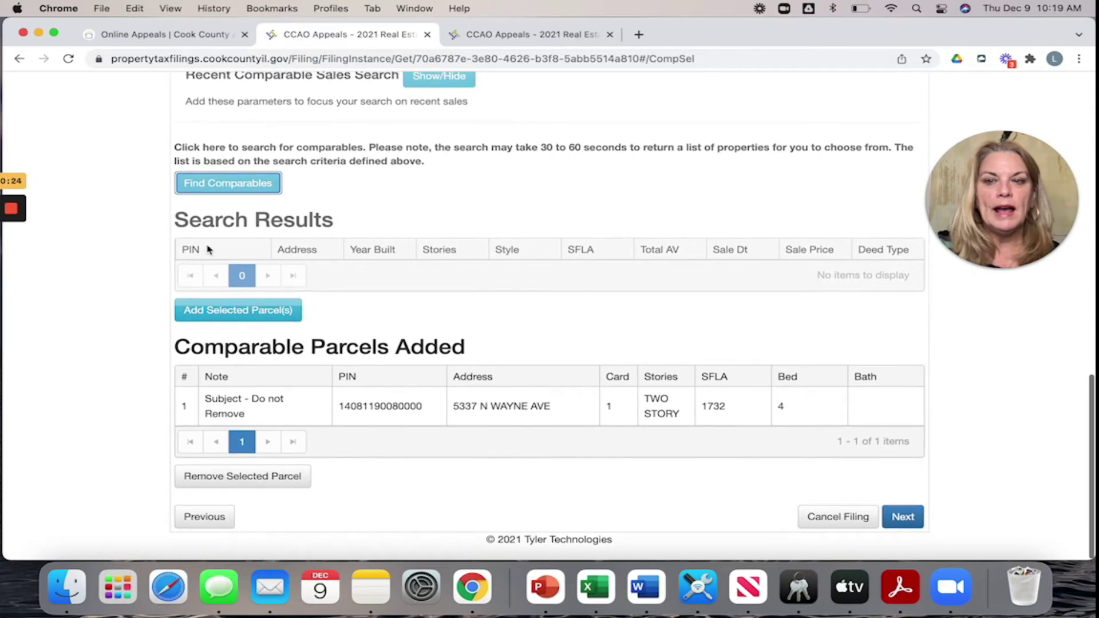
click(218, 184)
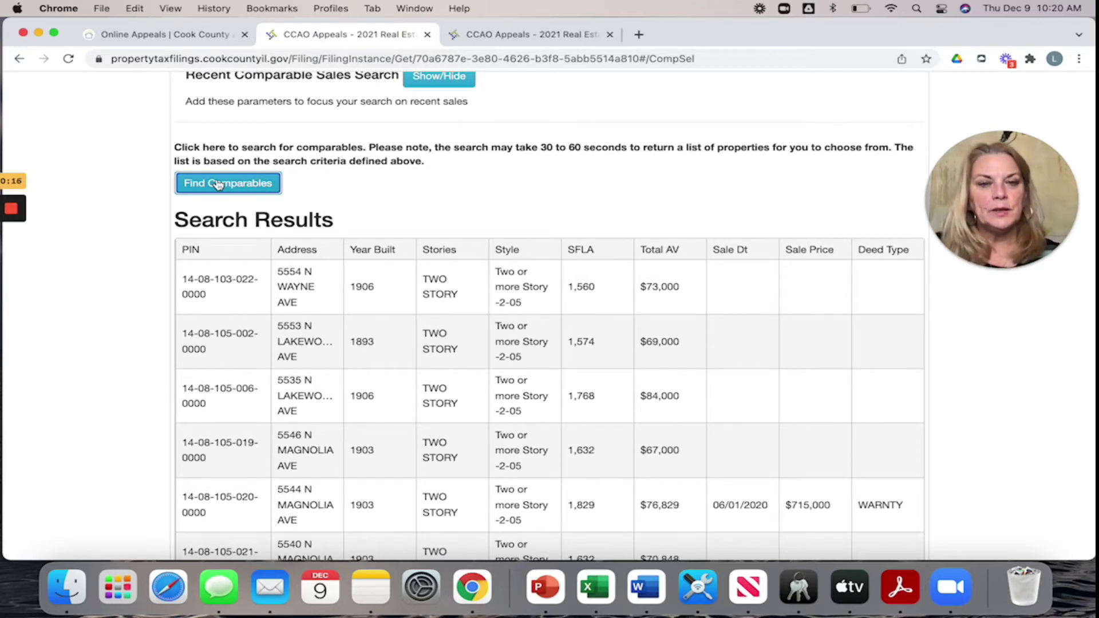
scroll(413, 280, down, 3)
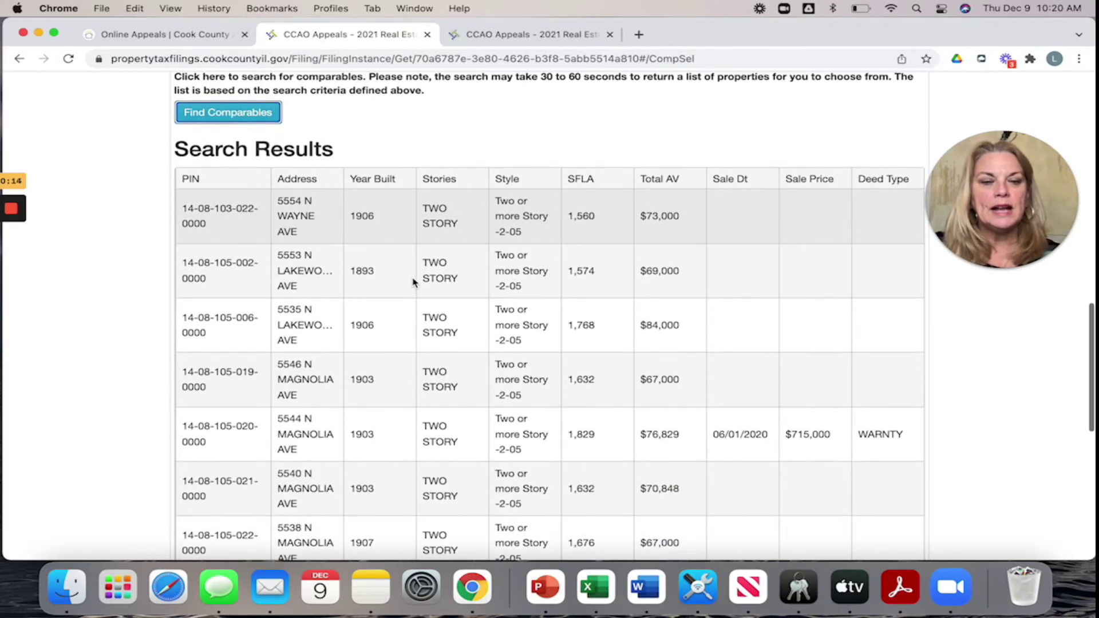
scroll(657, 452, down, 4)
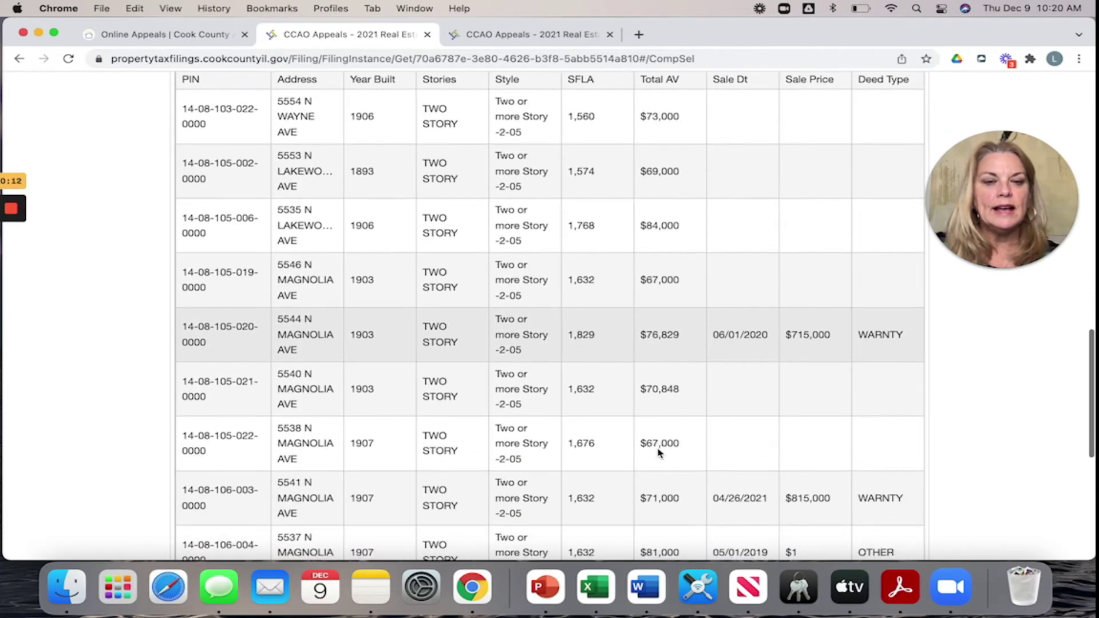
scroll(658, 452, down, 8)
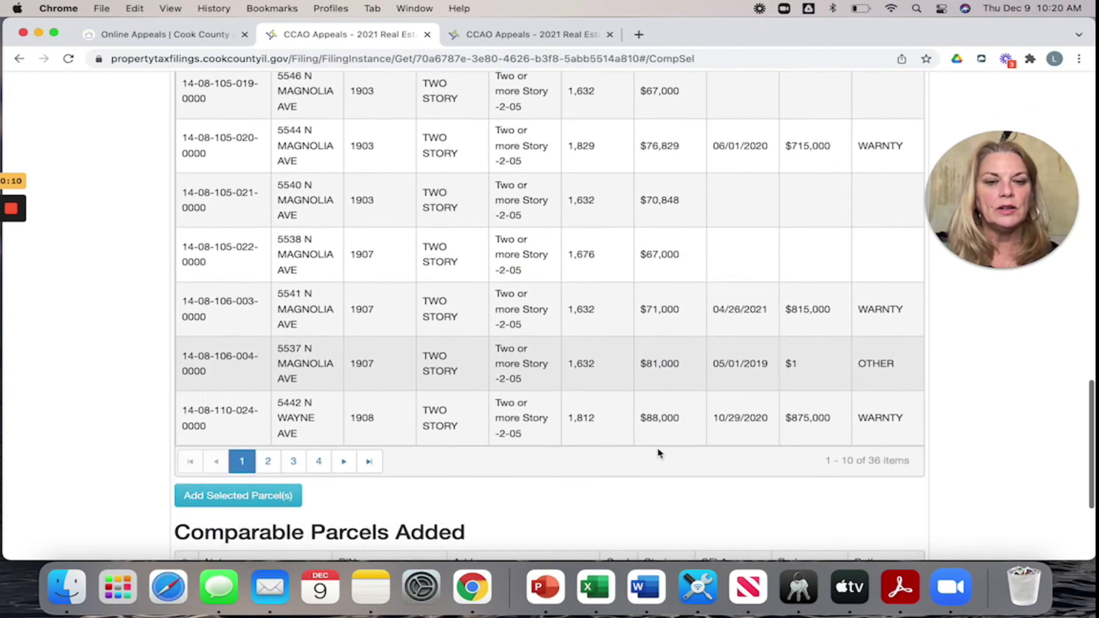
scroll(659, 453, up, 10)
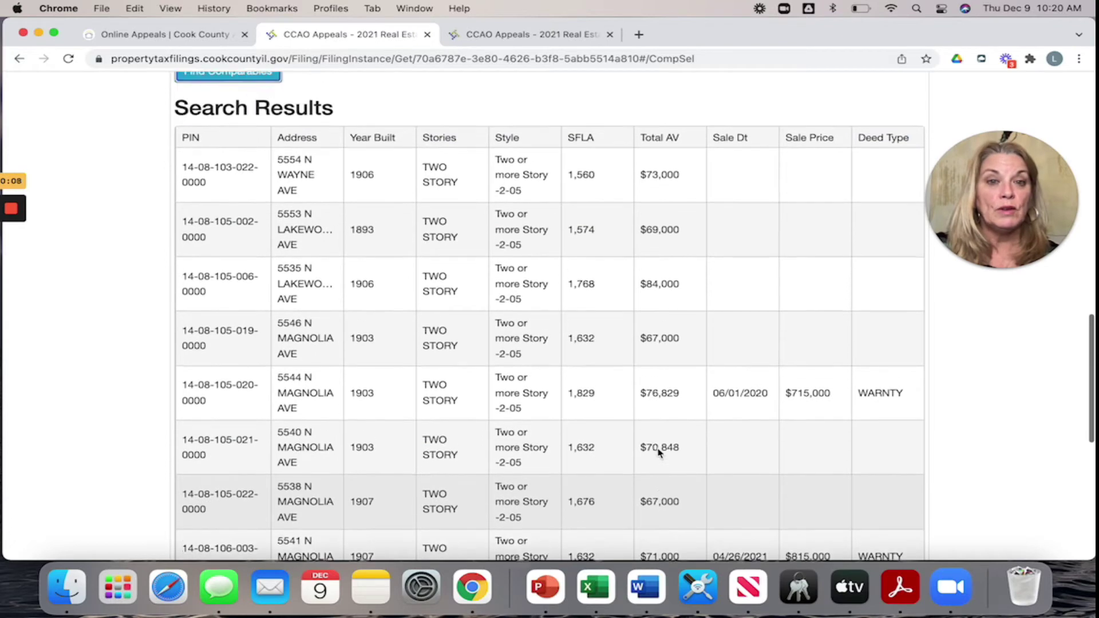
scroll(659, 452, up, 1)
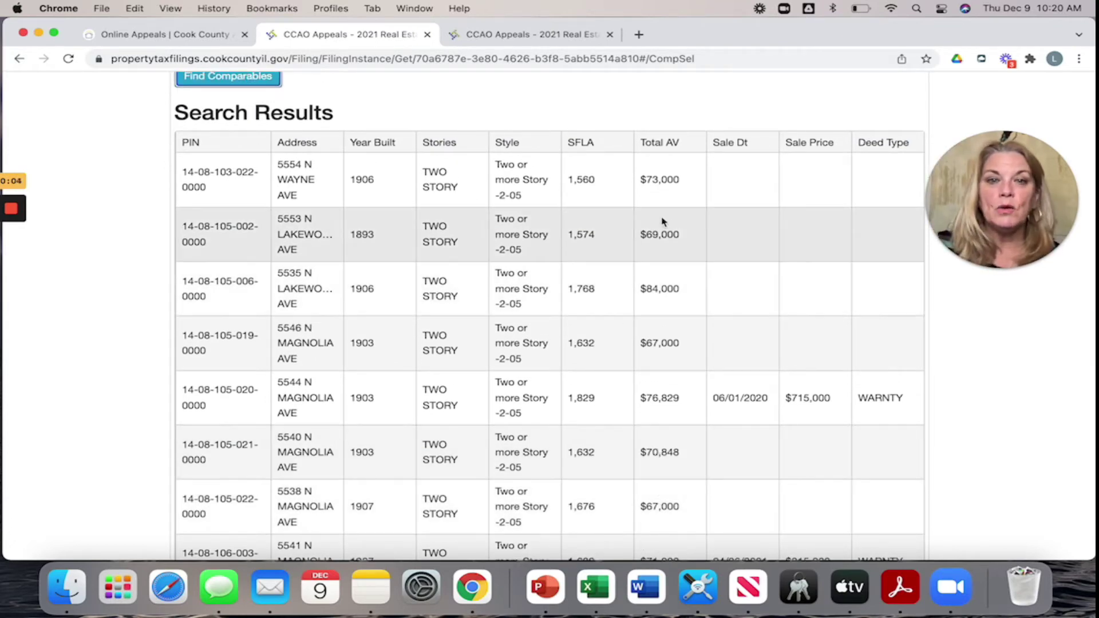
scroll(653, 153, up, 2)
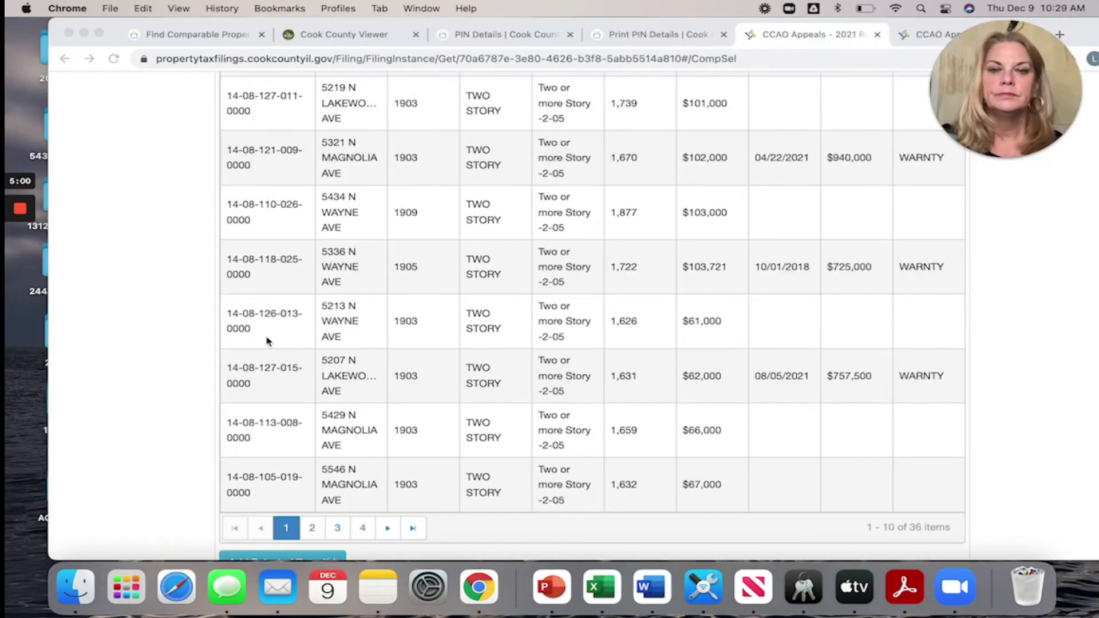
scroll(250, 322, down, 5)
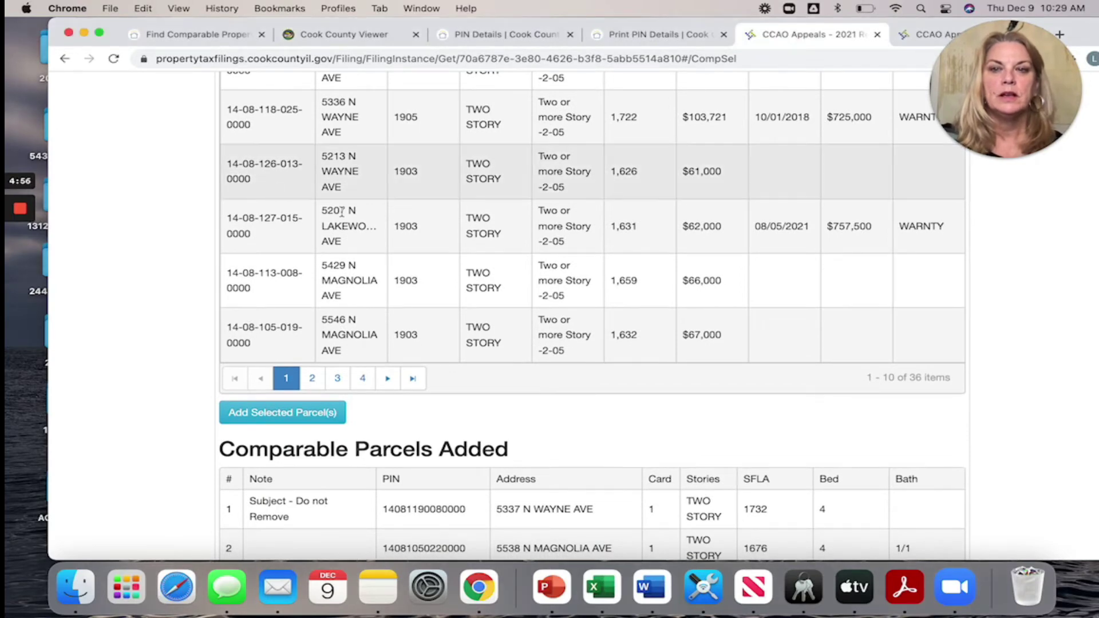
scroll(504, 304, down, 2)
click(278, 115)
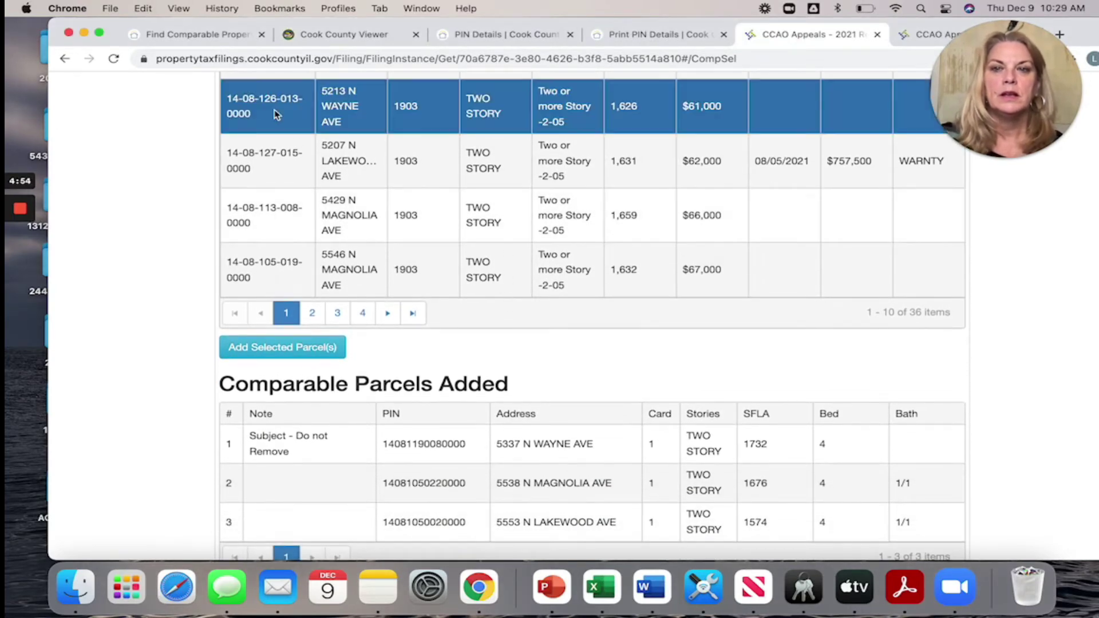
click(292, 350)
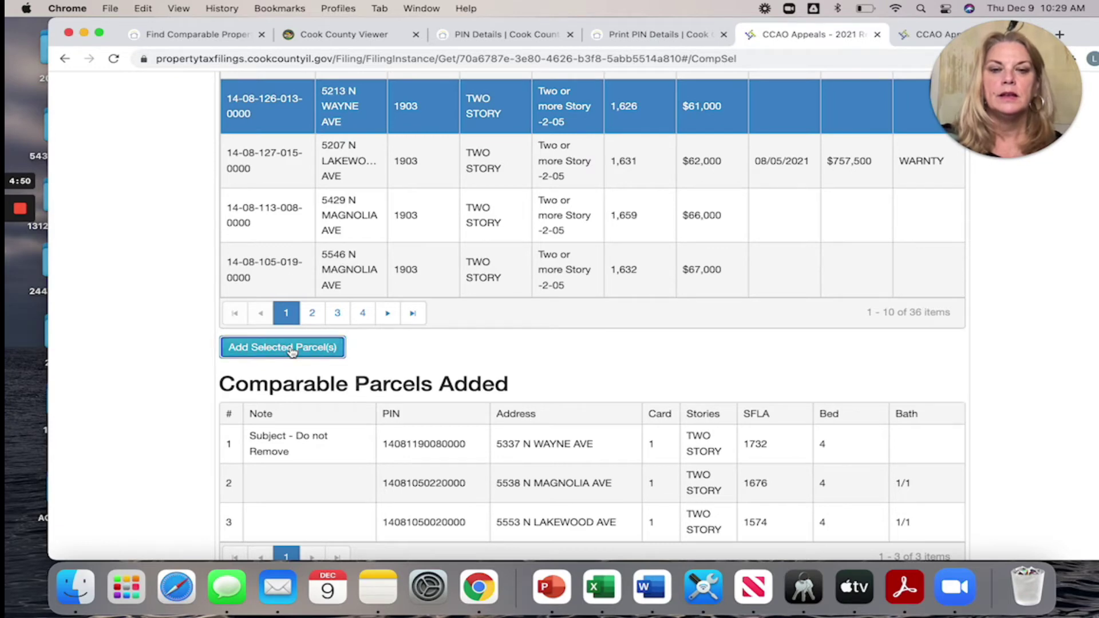
click(269, 170)
scroll(579, 240, down, 3)
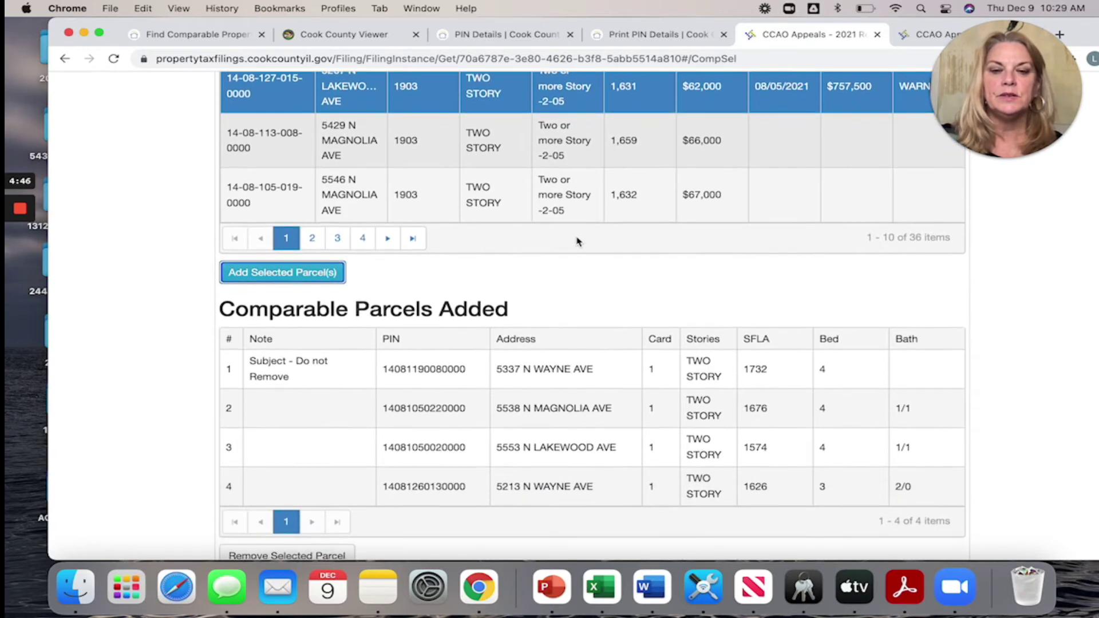
click(297, 272)
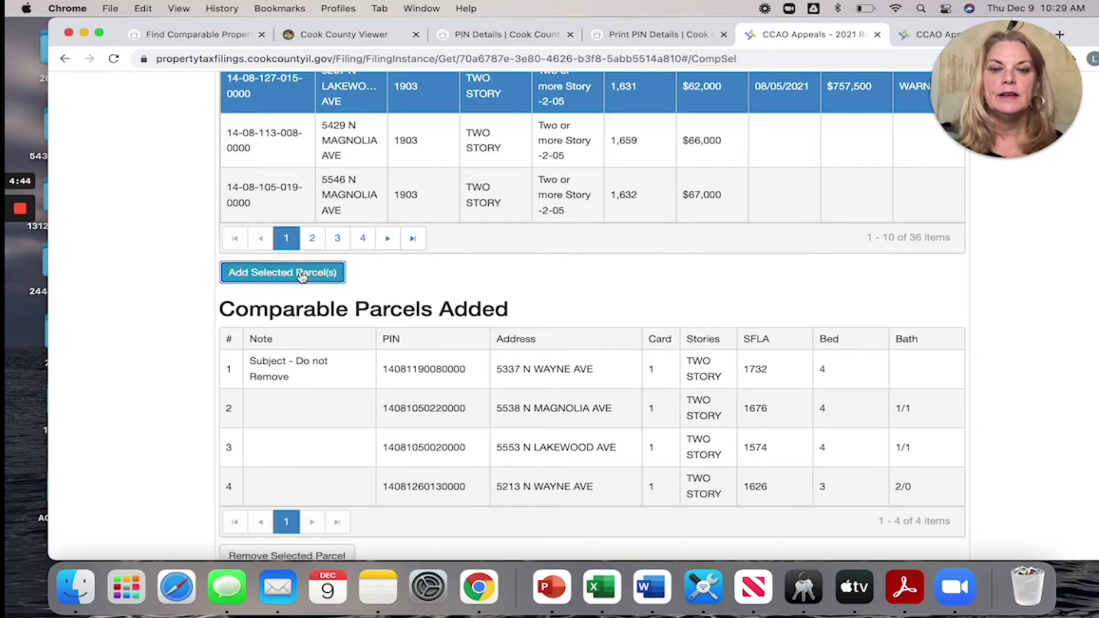
scroll(568, 303, up, 3)
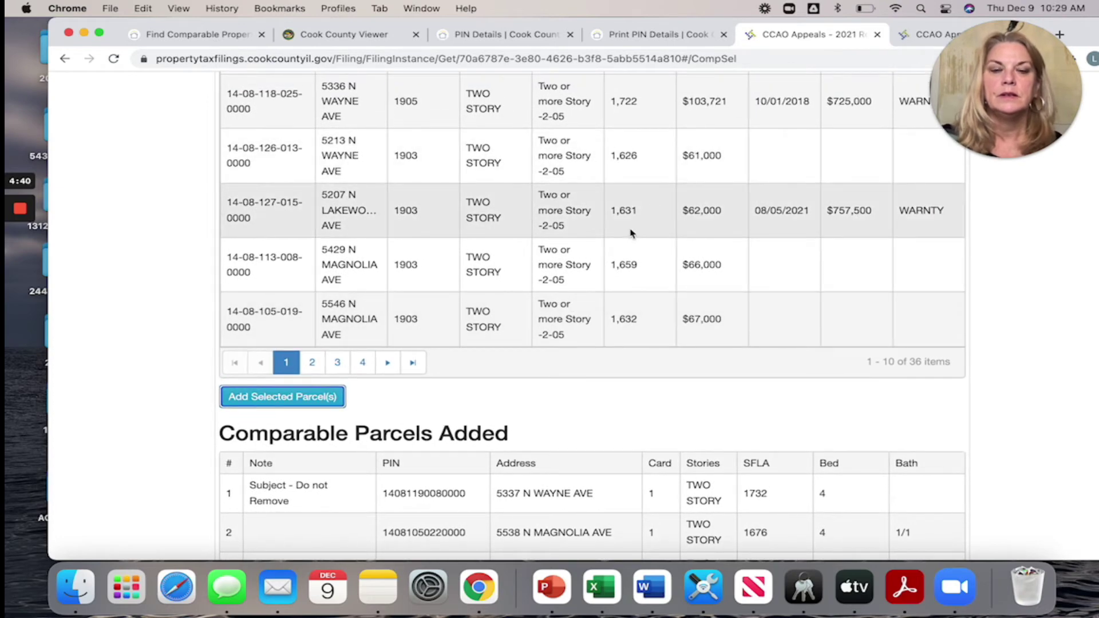
scroll(630, 233, down, 1)
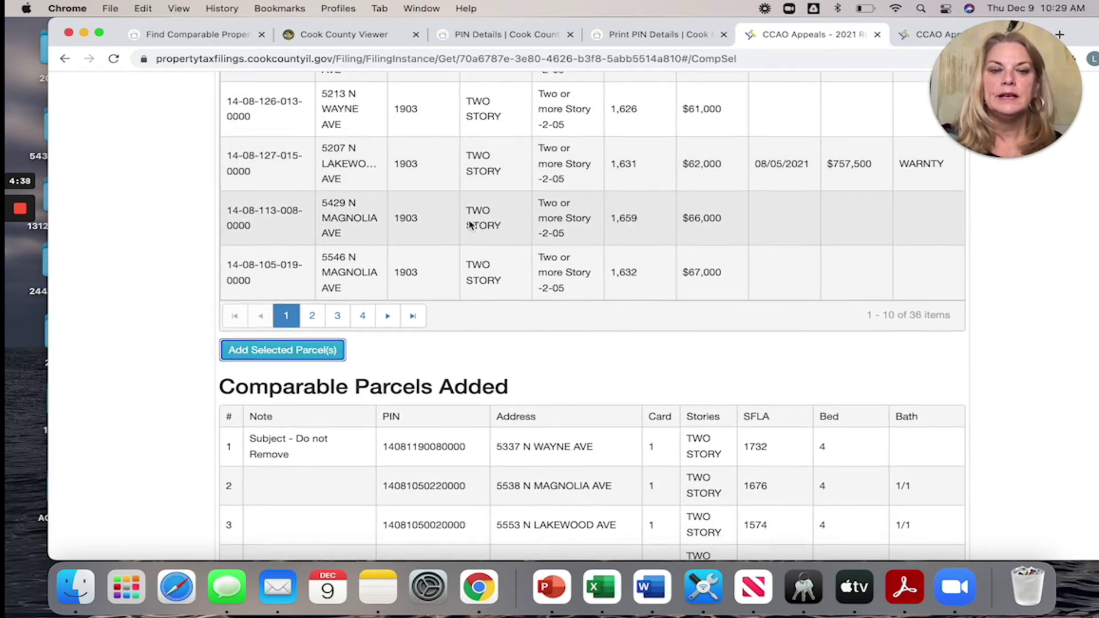
scroll(469, 224, down, 1)
click(250, 190)
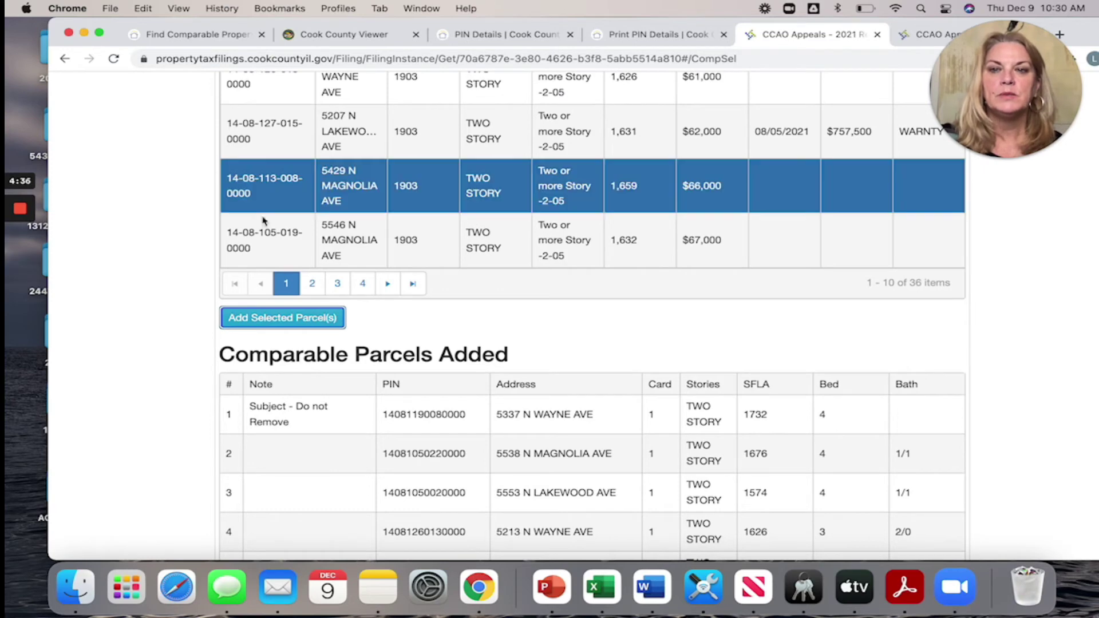
click(278, 318)
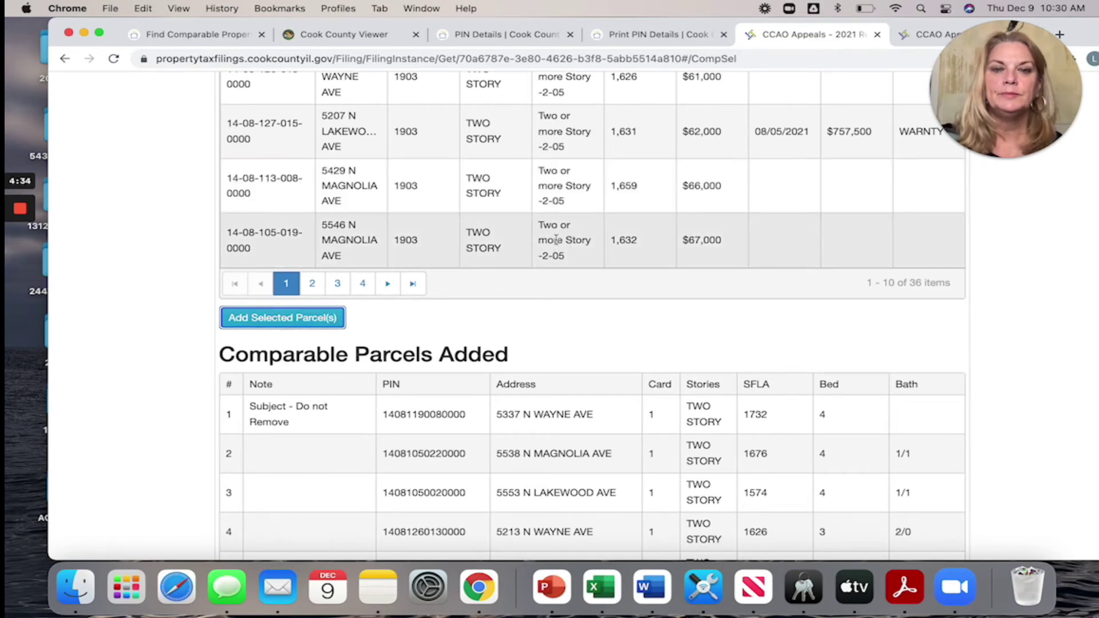
click(261, 247)
click(285, 320)
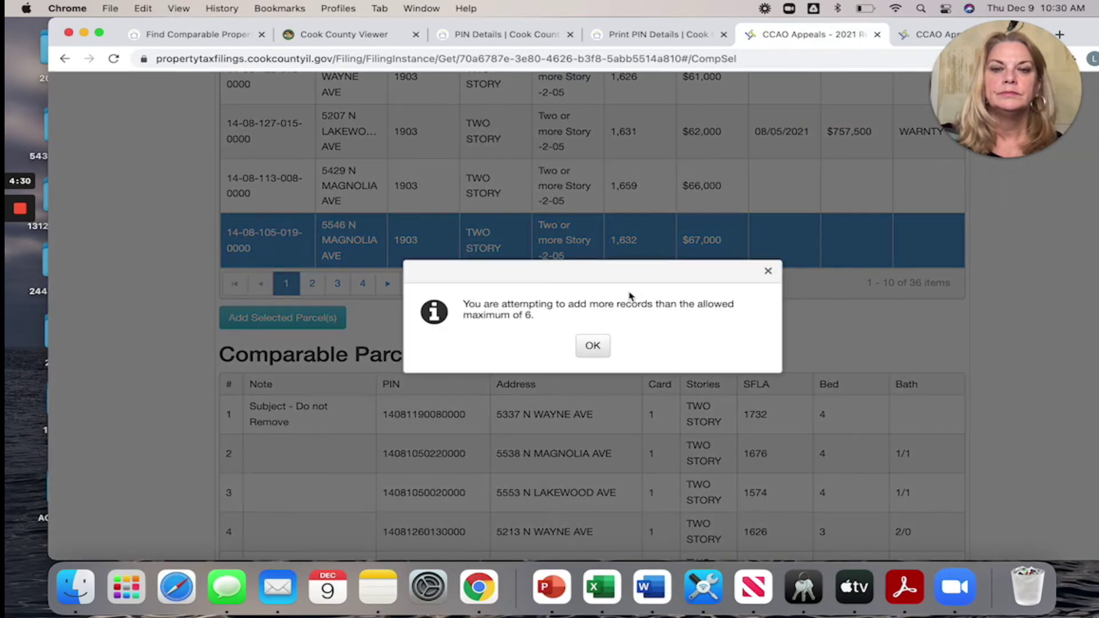
- Dismiss the 6-record maximum alert and review the six rows under Comparable Parcels Added
click(594, 344)
scroll(625, 349, down, 3)
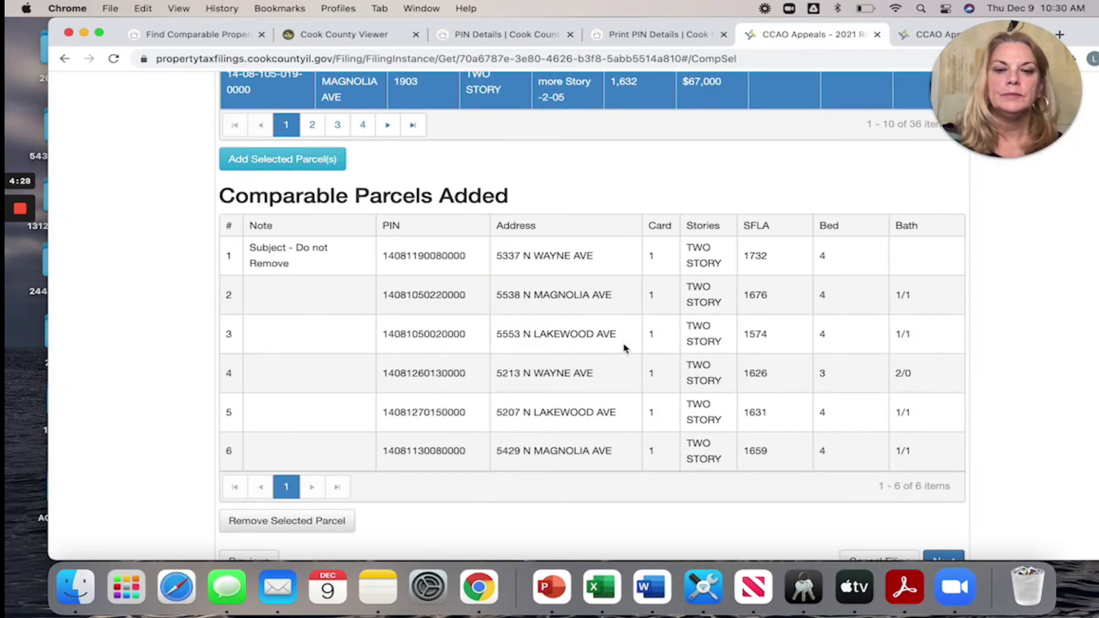
scroll(552, 475, up, 3)
scroll(551, 475, up, 1)
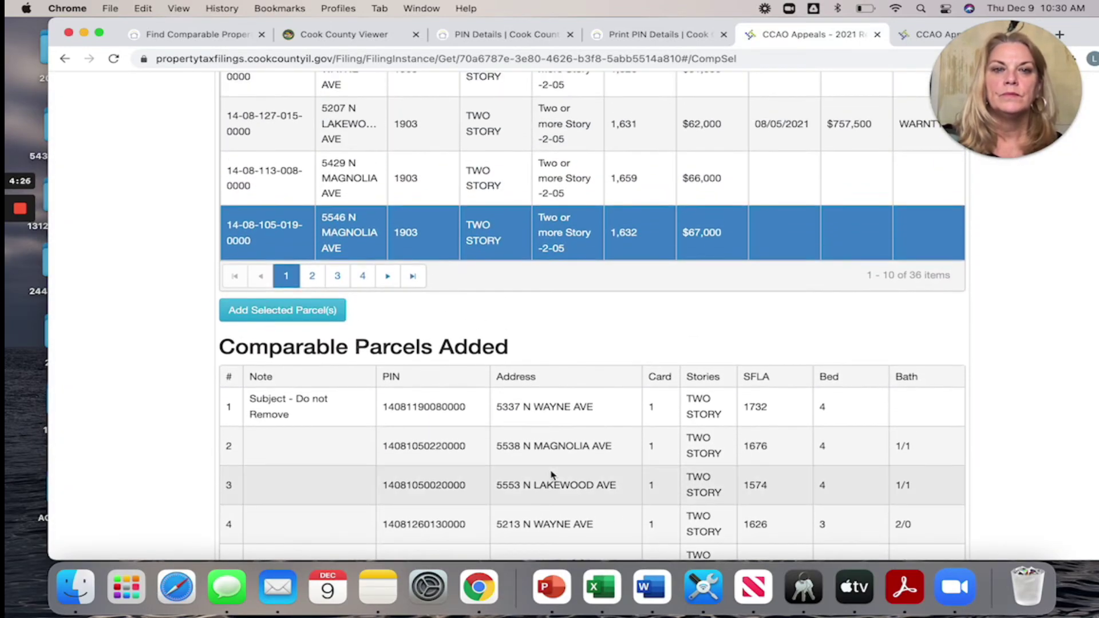
scroll(551, 475, down, 5)
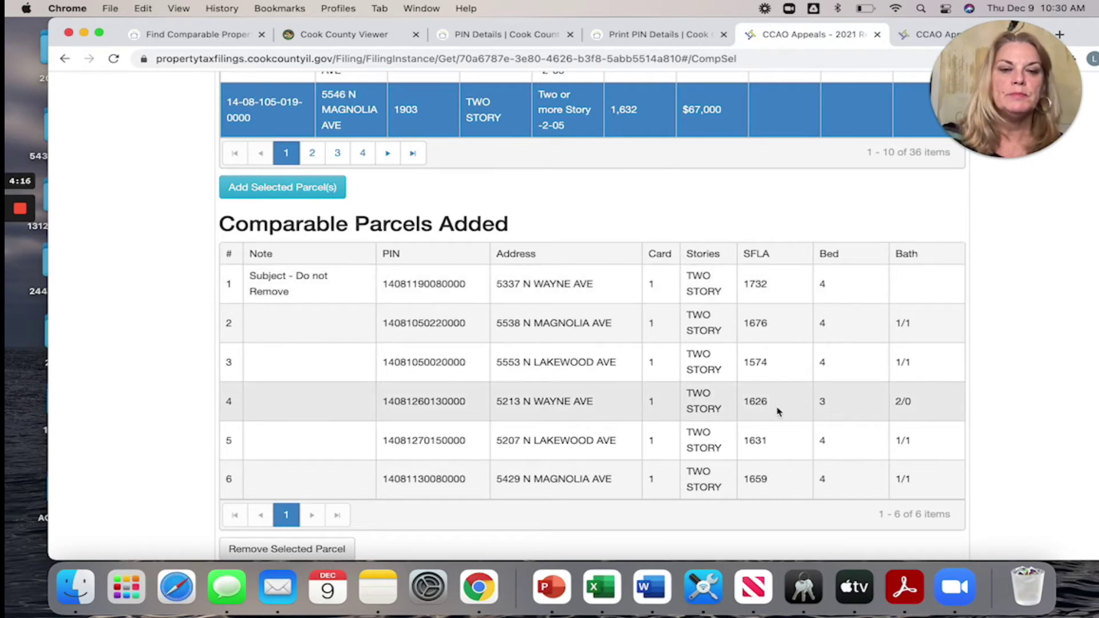
scroll(691, 407, down, 2)
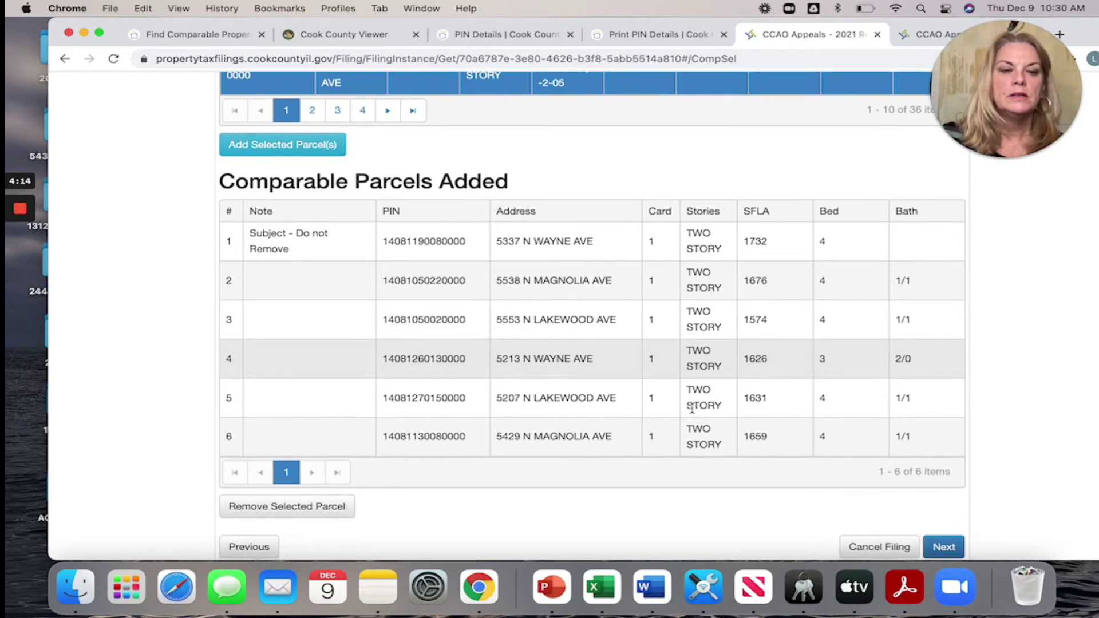
scroll(546, 387, up, 5)
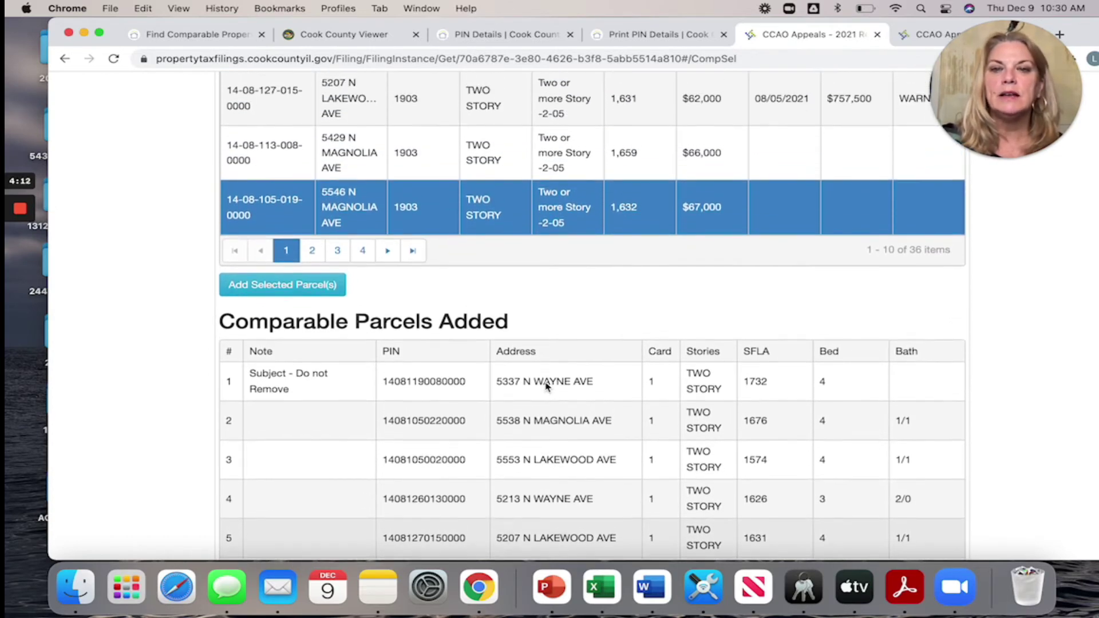
scroll(546, 387, down, 2)
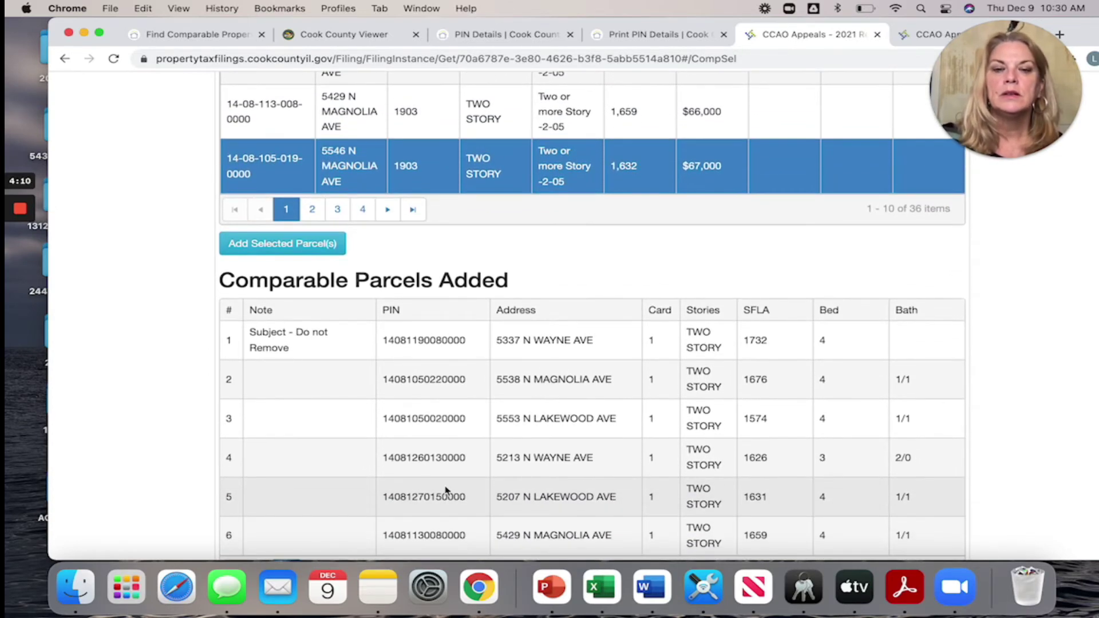
click(432, 463)
scroll(277, 327, down, 4)
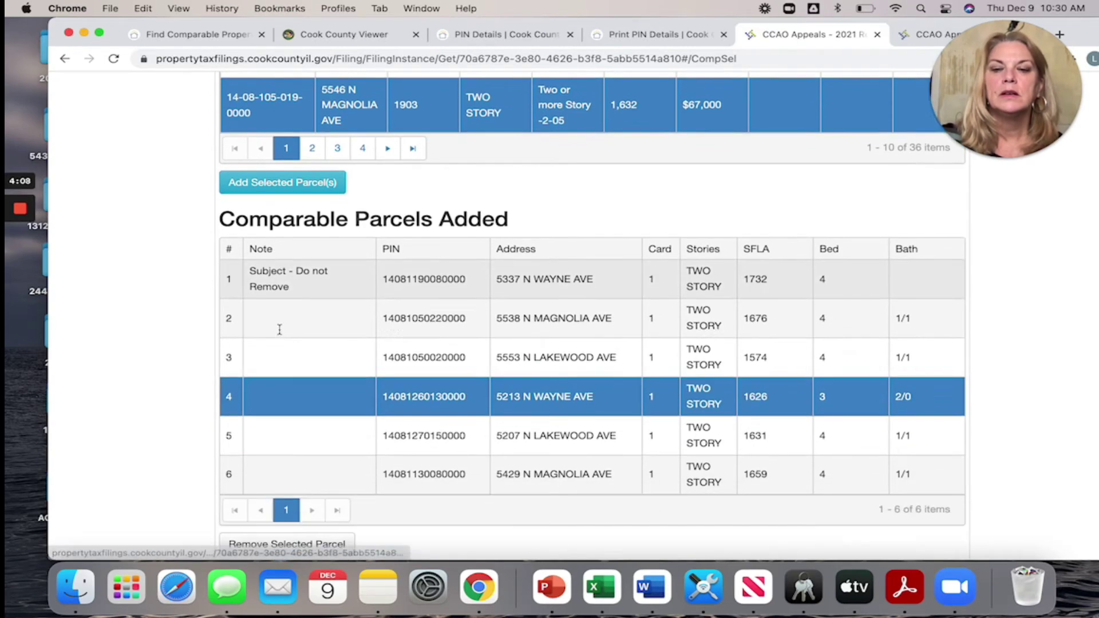
click(302, 510)
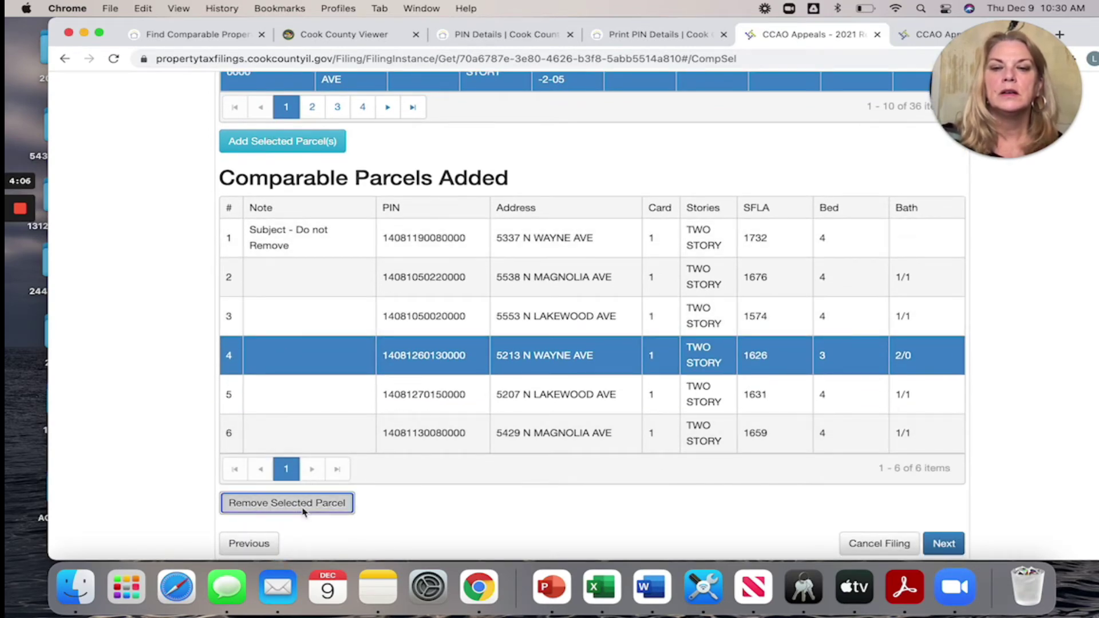
scroll(556, 389, up, 4)
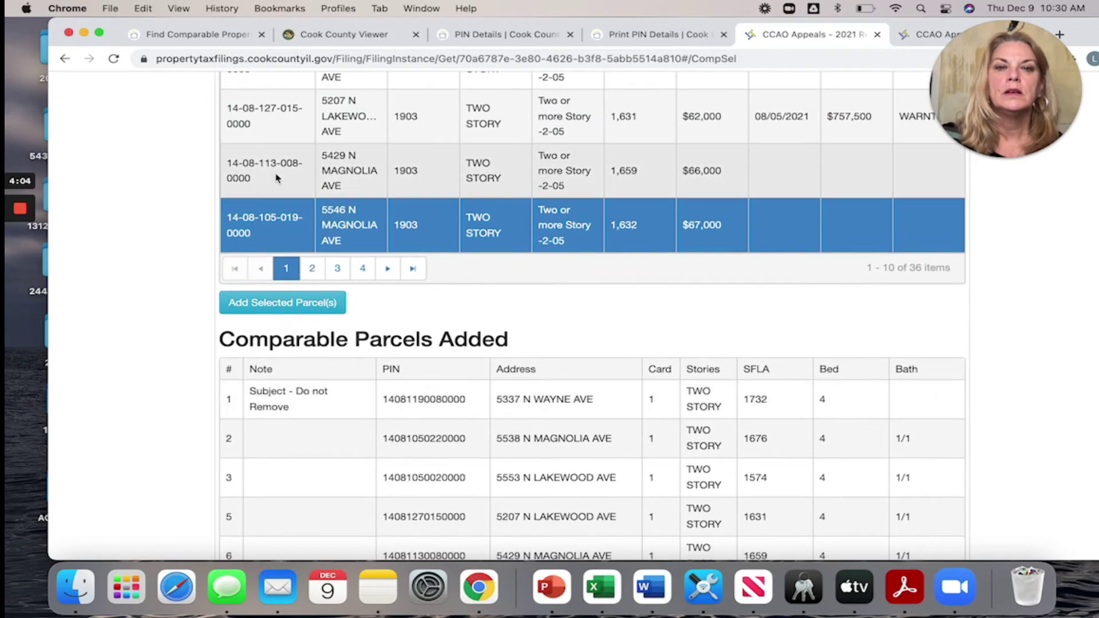
click(269, 176)
scroll(486, 349, down, 5)
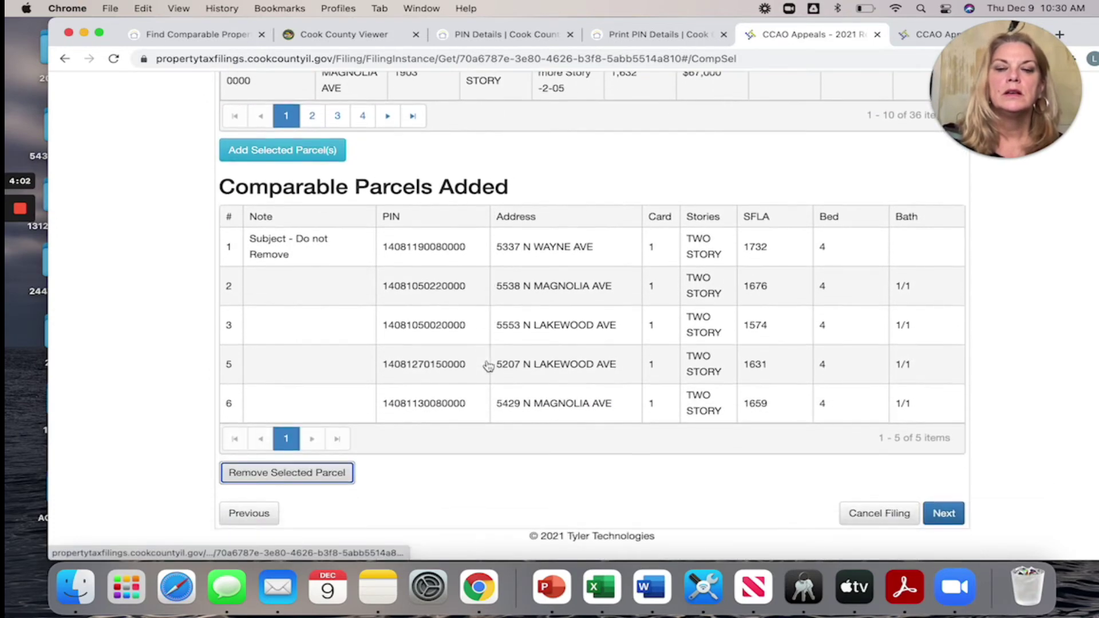
click(272, 160)
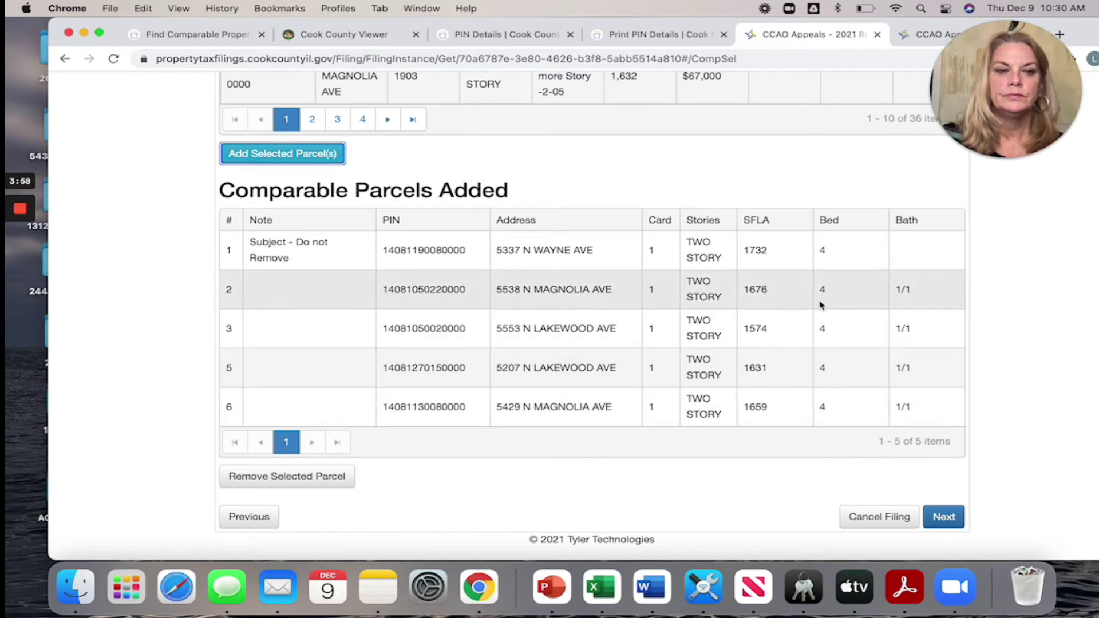
click(309, 163)
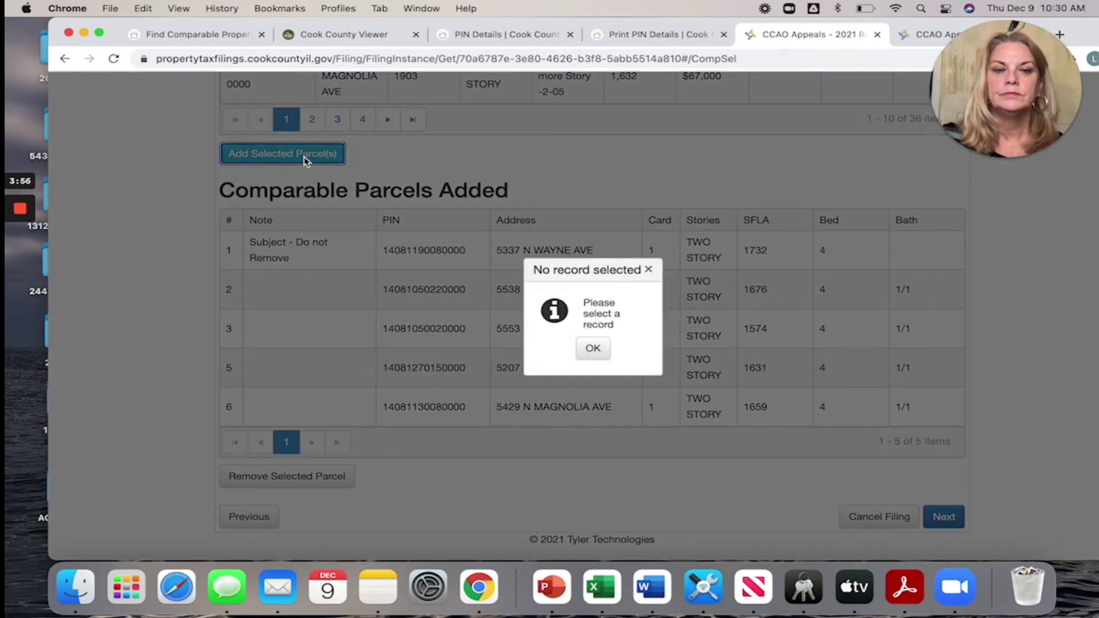
click(593, 348)
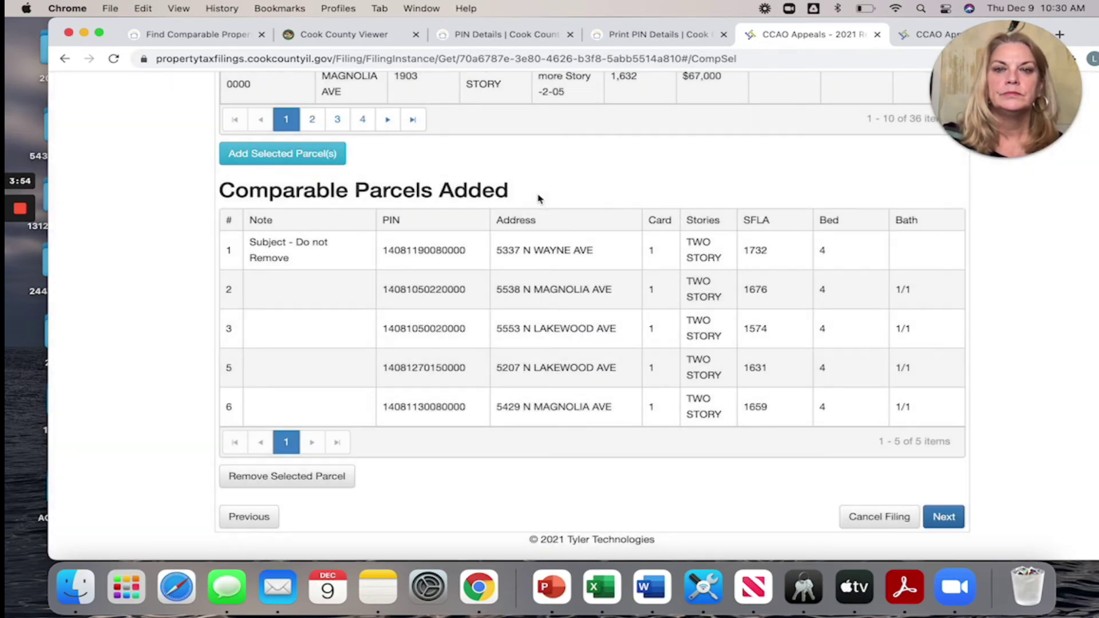
scroll(401, 166, up, 1)
click(252, 125)
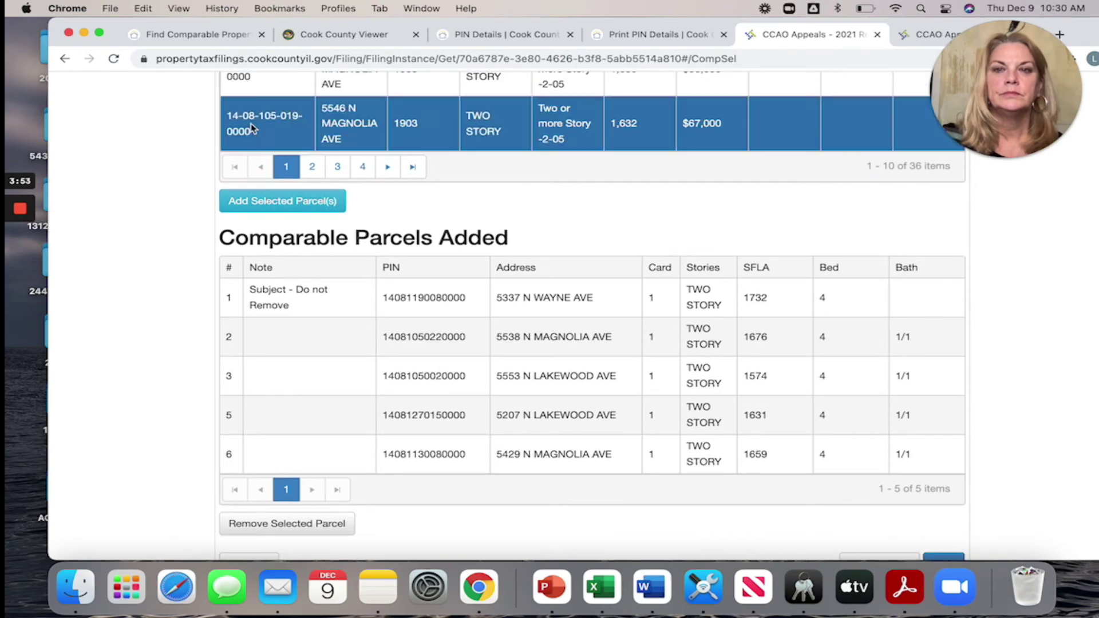
click(281, 207)
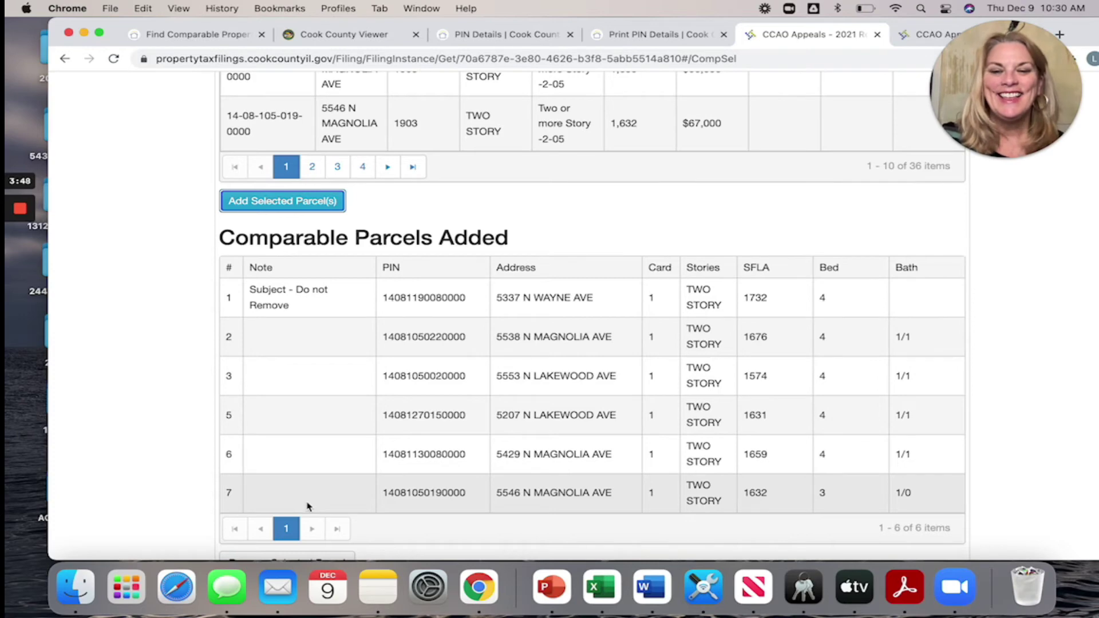
click(308, 506)
scroll(298, 498, down, 2)
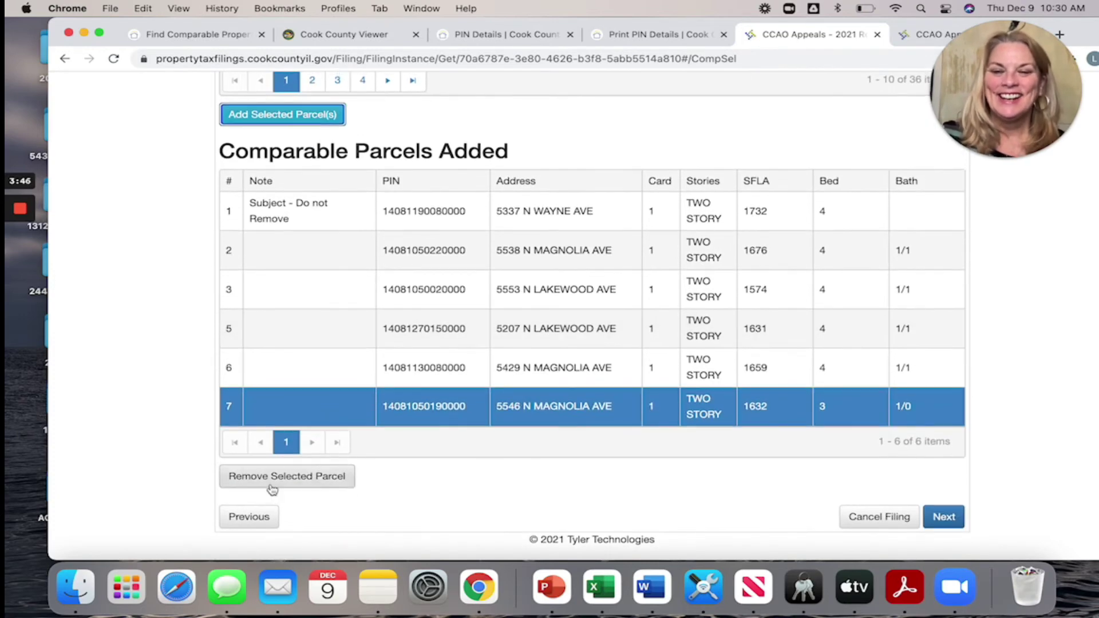
click(272, 488)
scroll(402, 369, up, 3)
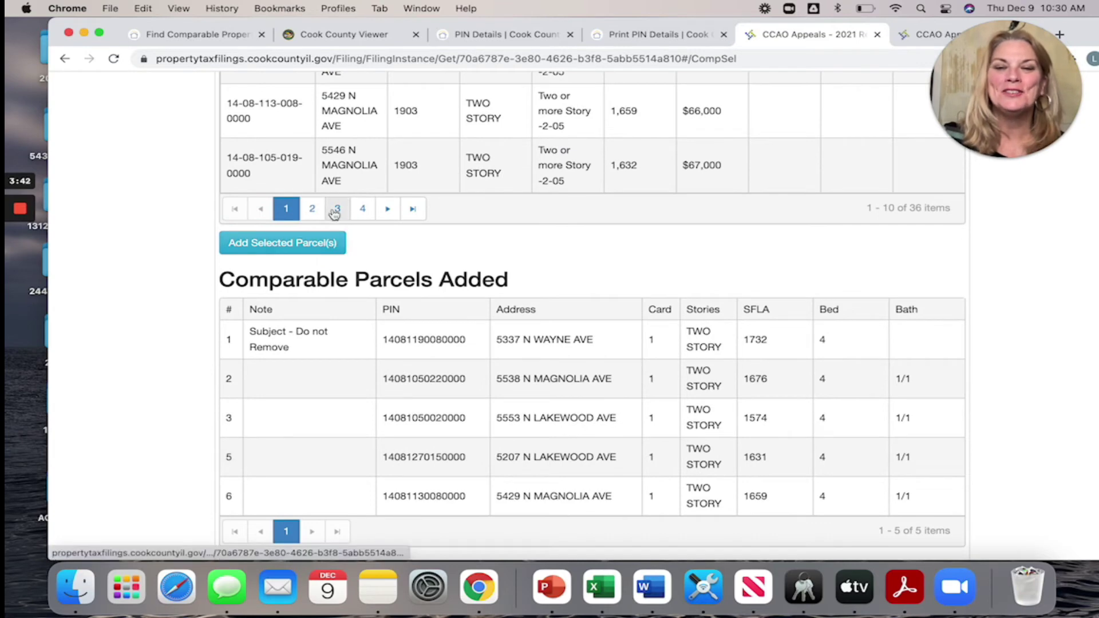
- Page through the search results to page 3, then page 4 showing items 31–36
click(336, 210)
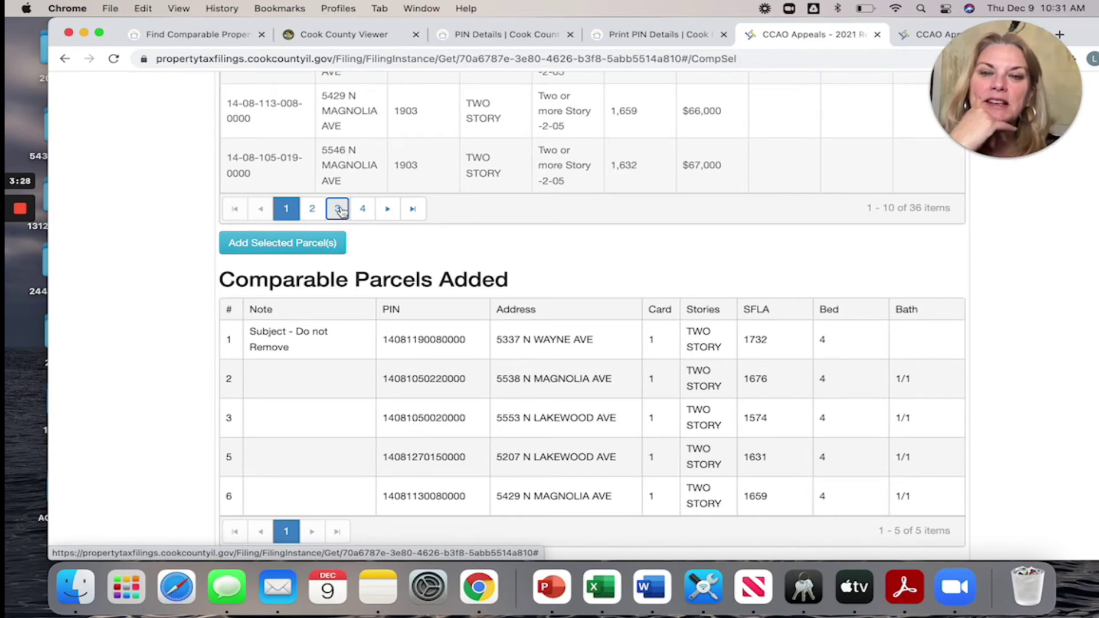
click(342, 210)
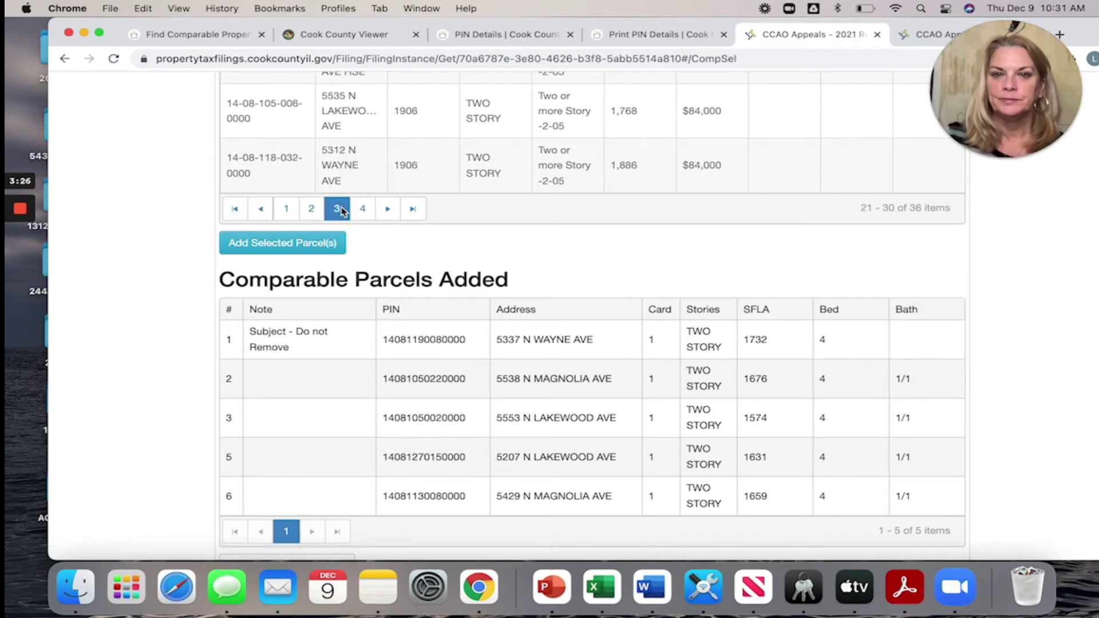
scroll(475, 193, up, 3)
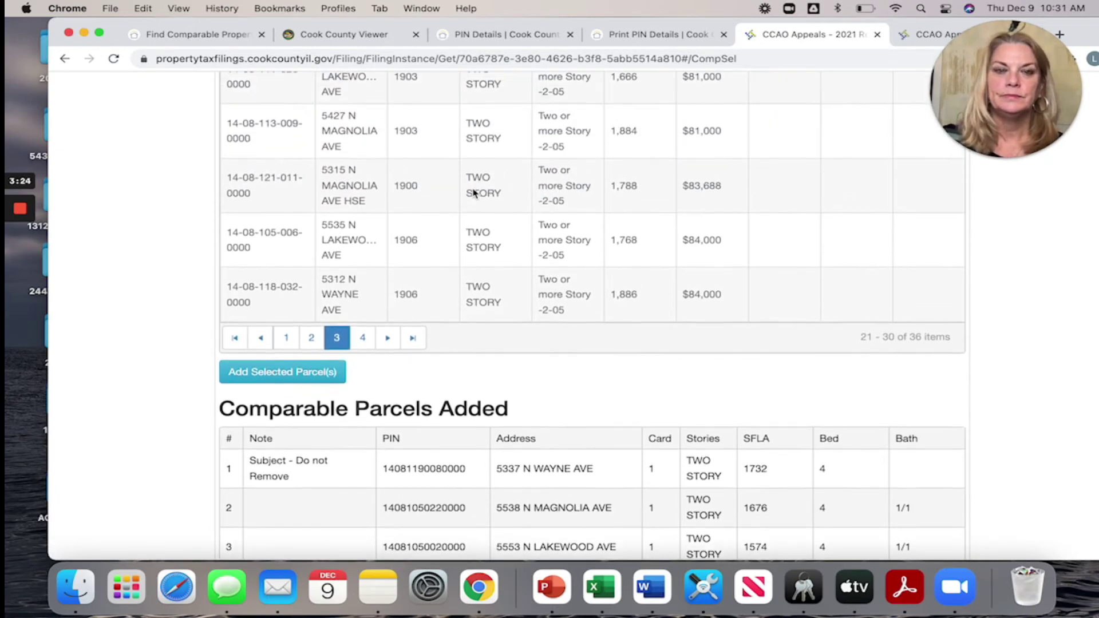
scroll(474, 193, up, 7)
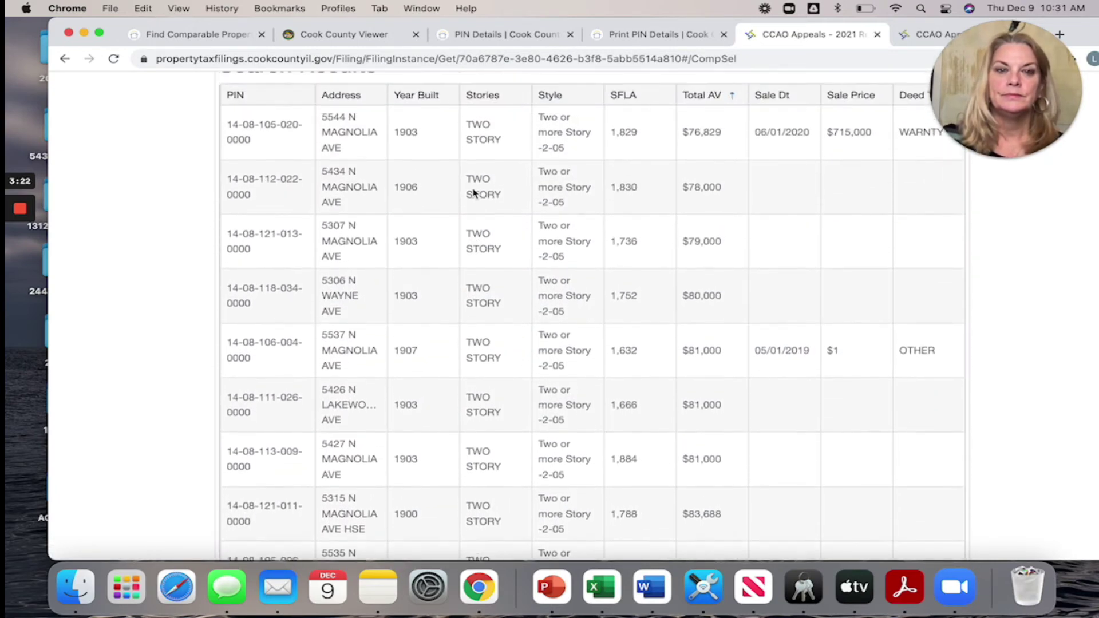
scroll(474, 193, down, 9)
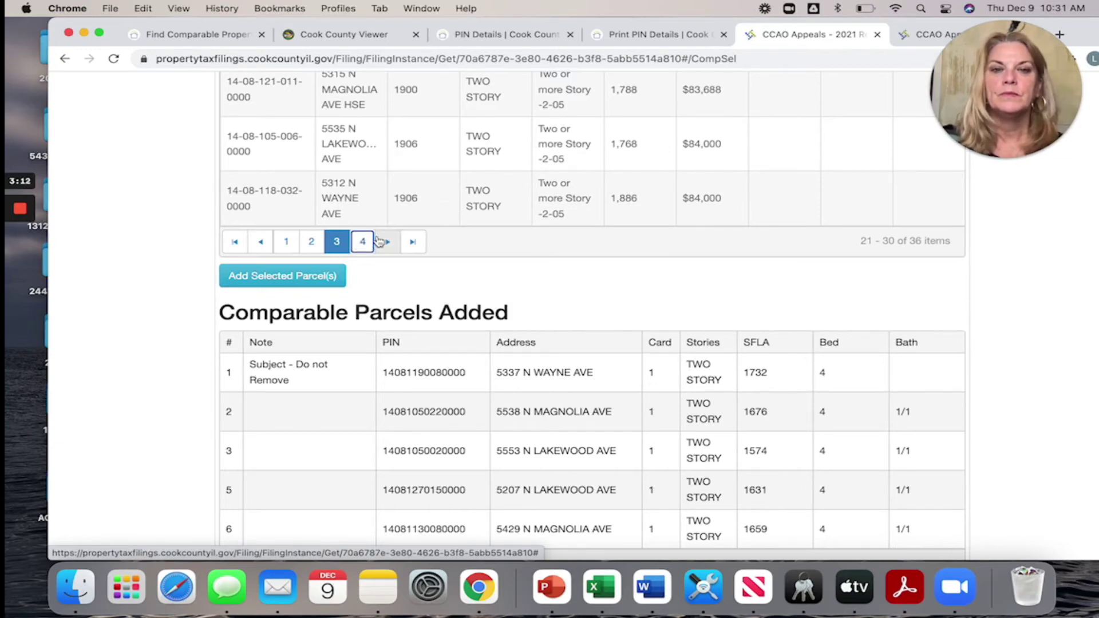
click(379, 242)
scroll(408, 267, up, 5)
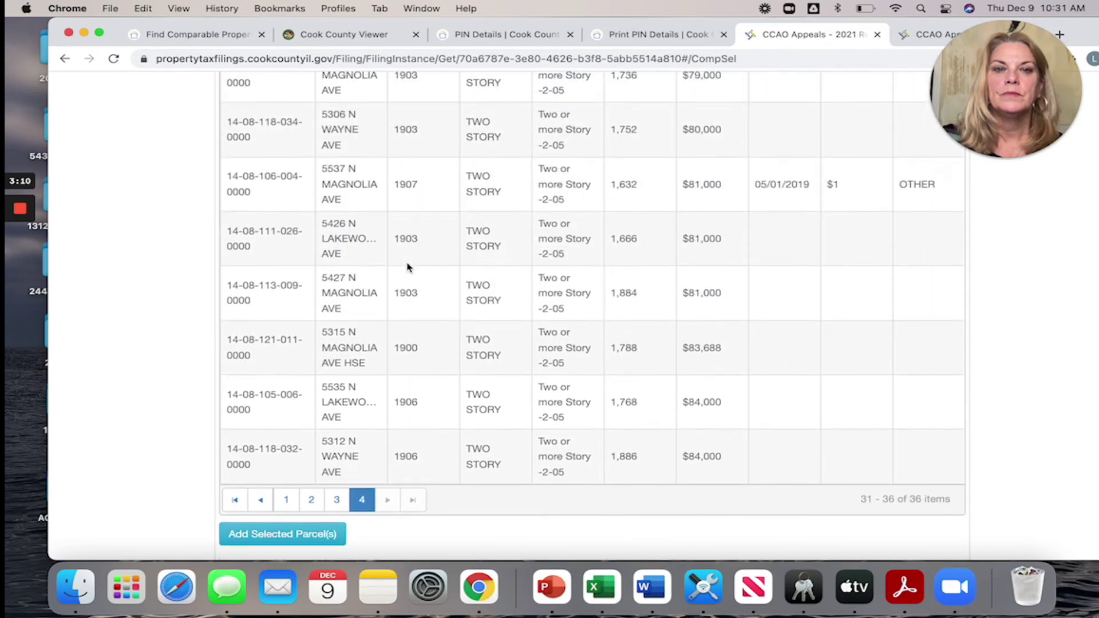
scroll(407, 267, up, 5)
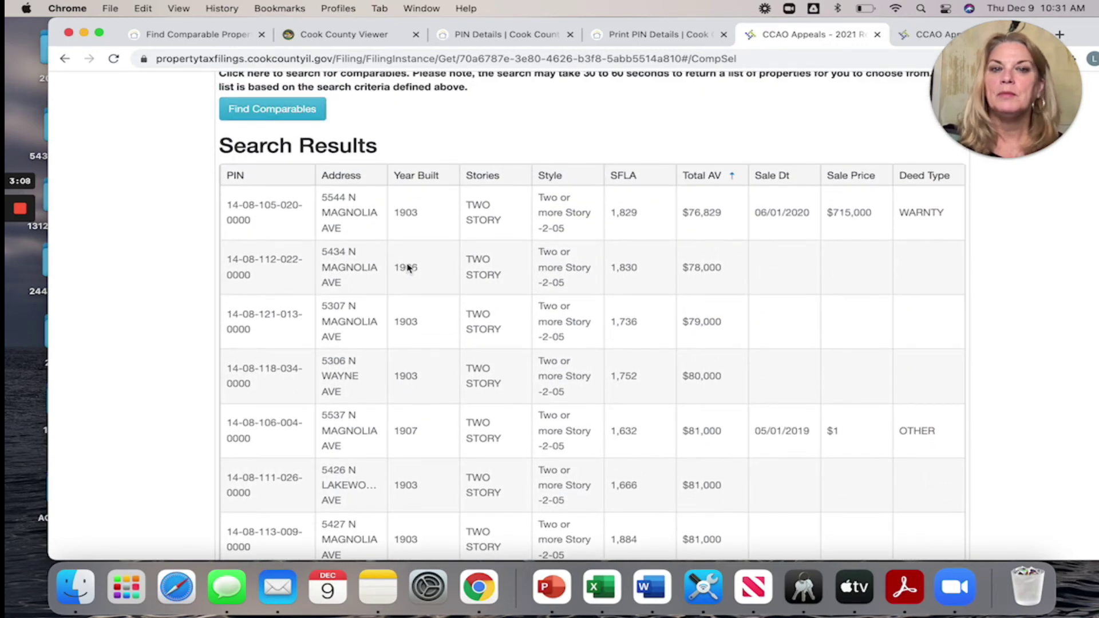
scroll(408, 268, down, 10)
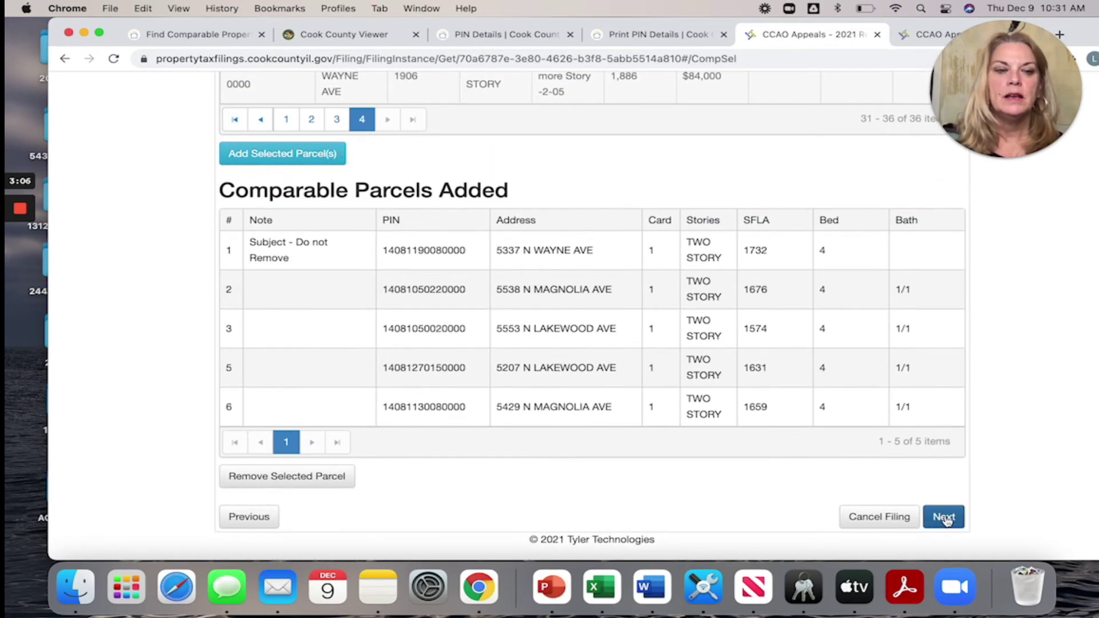
- Save the comparables and review the side-by-side grid, Total AV ranging $62,000–$87,000
click(944, 517)
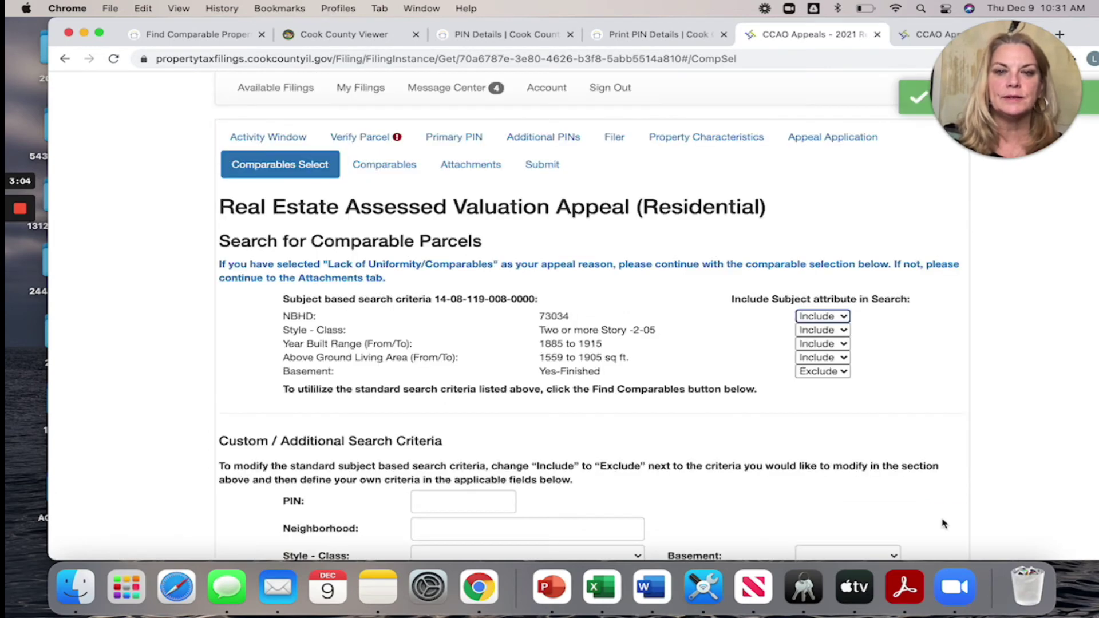
scroll(580, 341, down, 5)
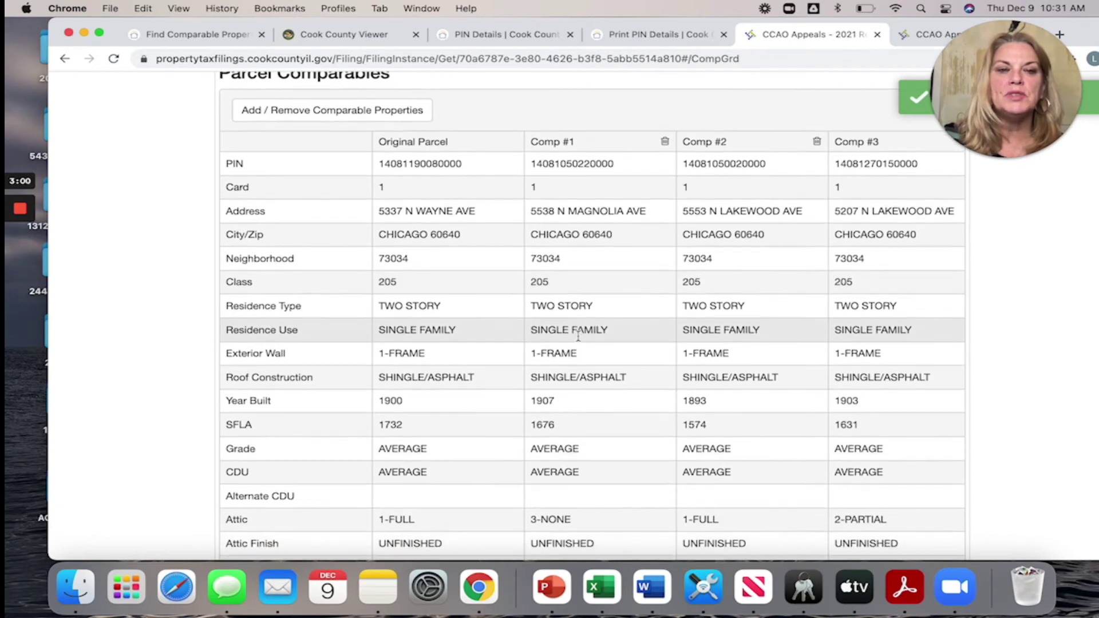
scroll(580, 341, down, 3)
scroll(579, 341, down, 2)
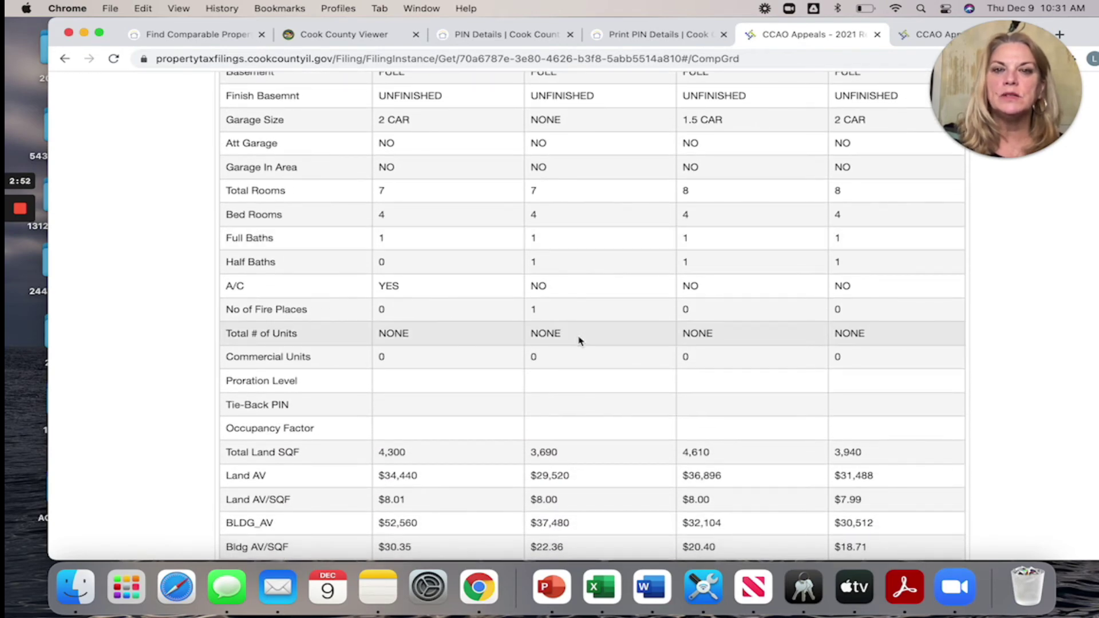
scroll(579, 341, down, 4)
scroll(579, 341, down, 2)
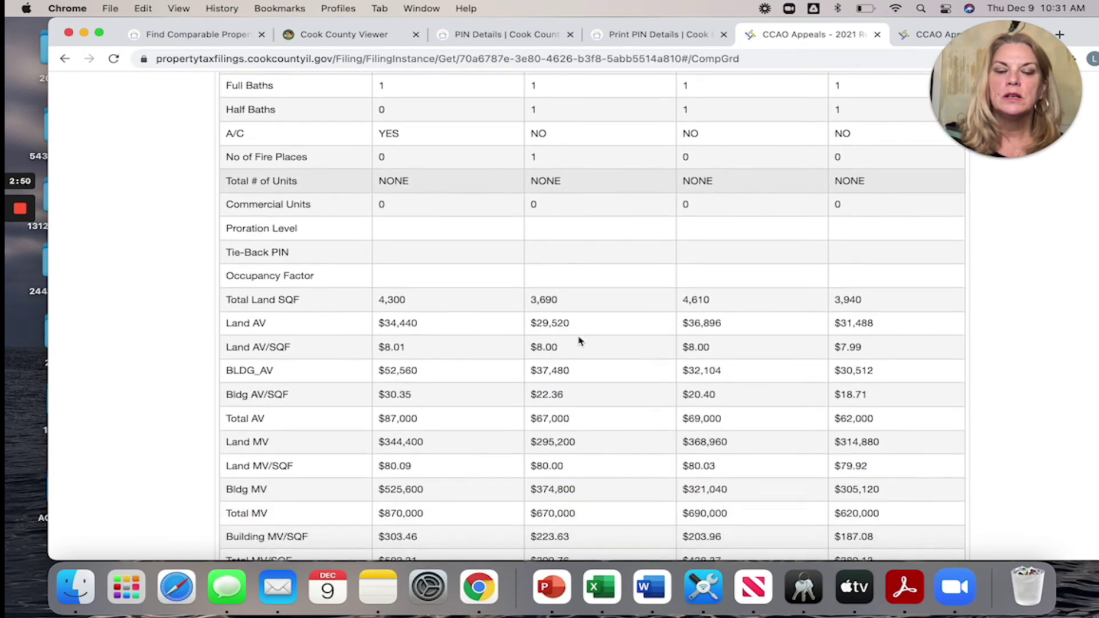
scroll(580, 341, down, 1)
scroll(579, 341, up, 2)
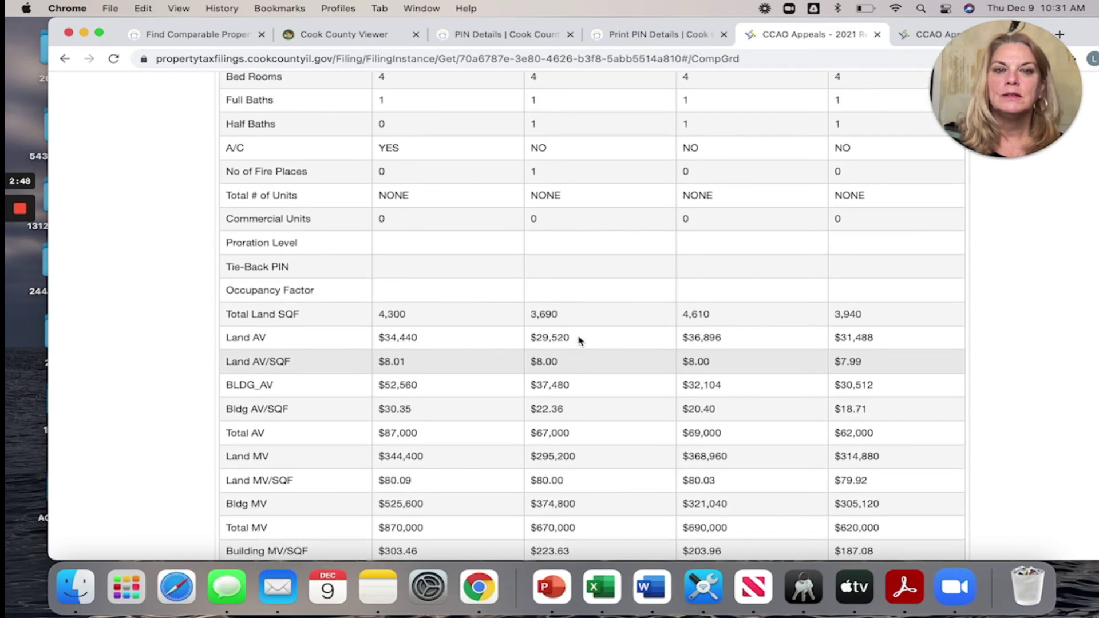
scroll(580, 341, down, 4)
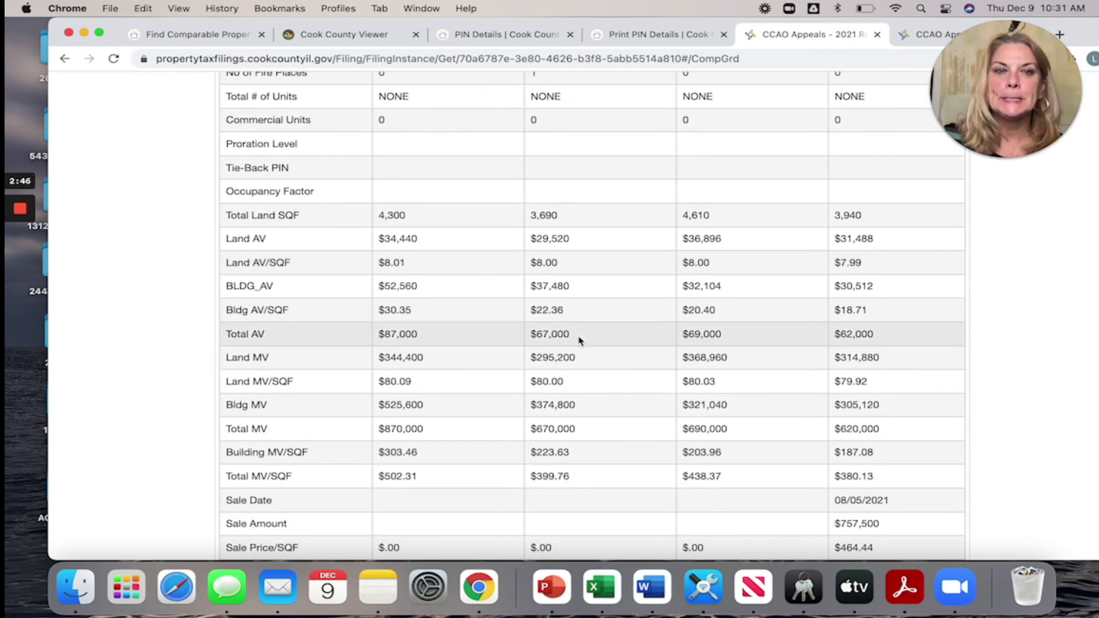
scroll(579, 342, down, 4)
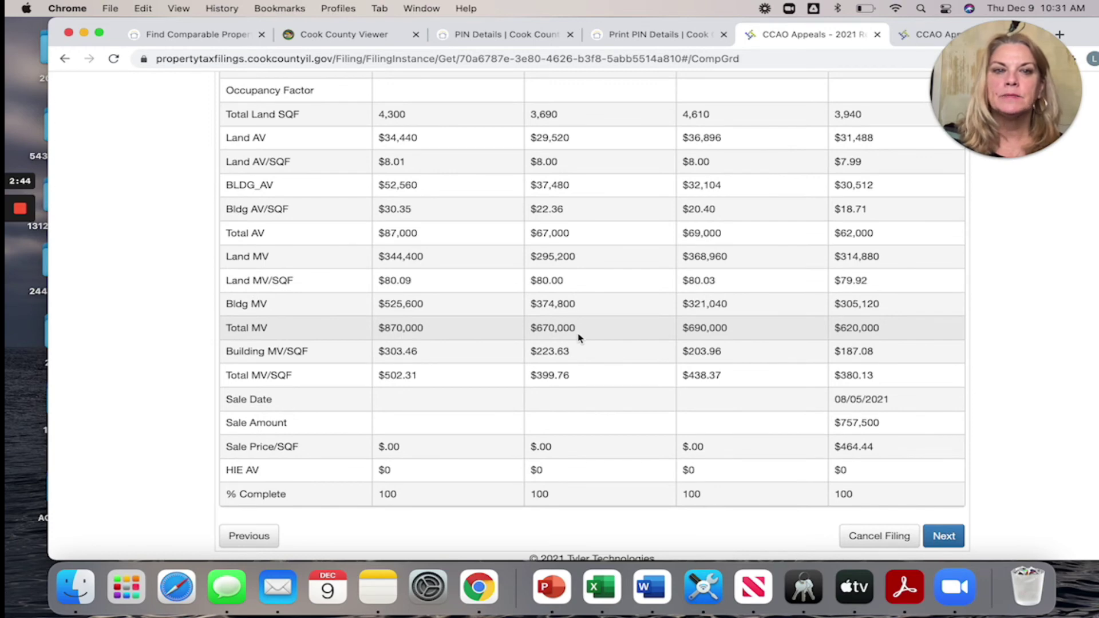
scroll(580, 336, down, 1)
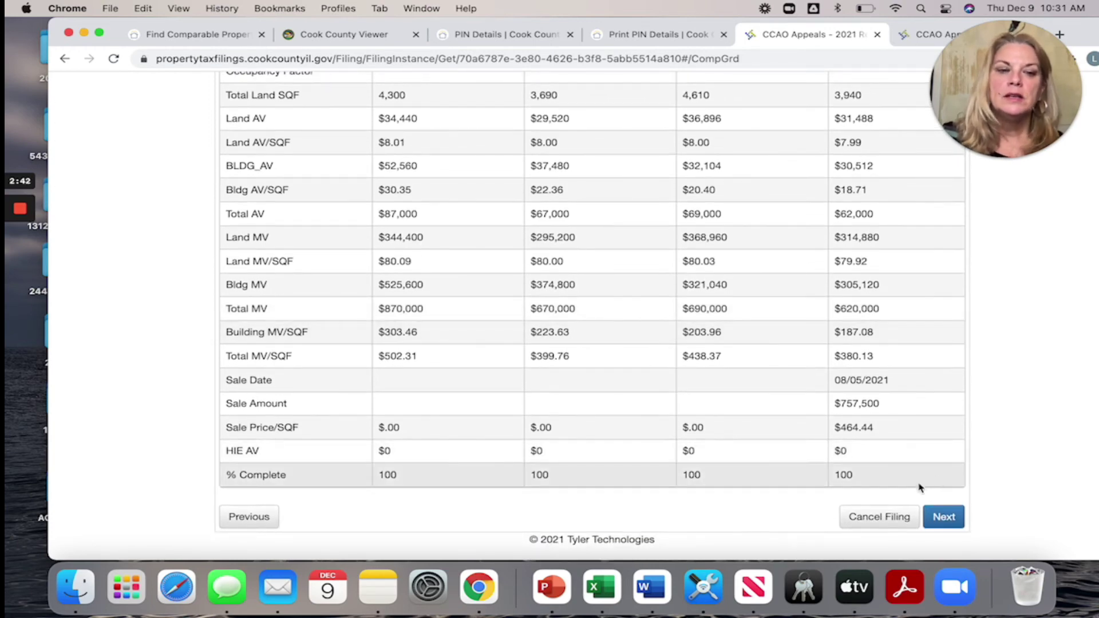
click(933, 522)
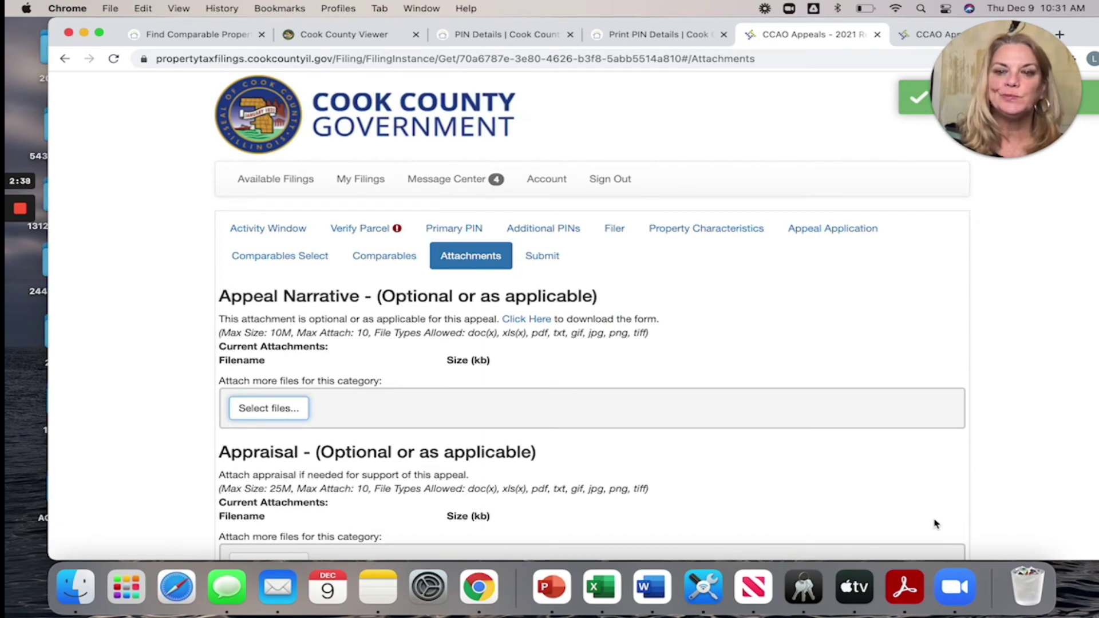
scroll(935, 524, down, 3)
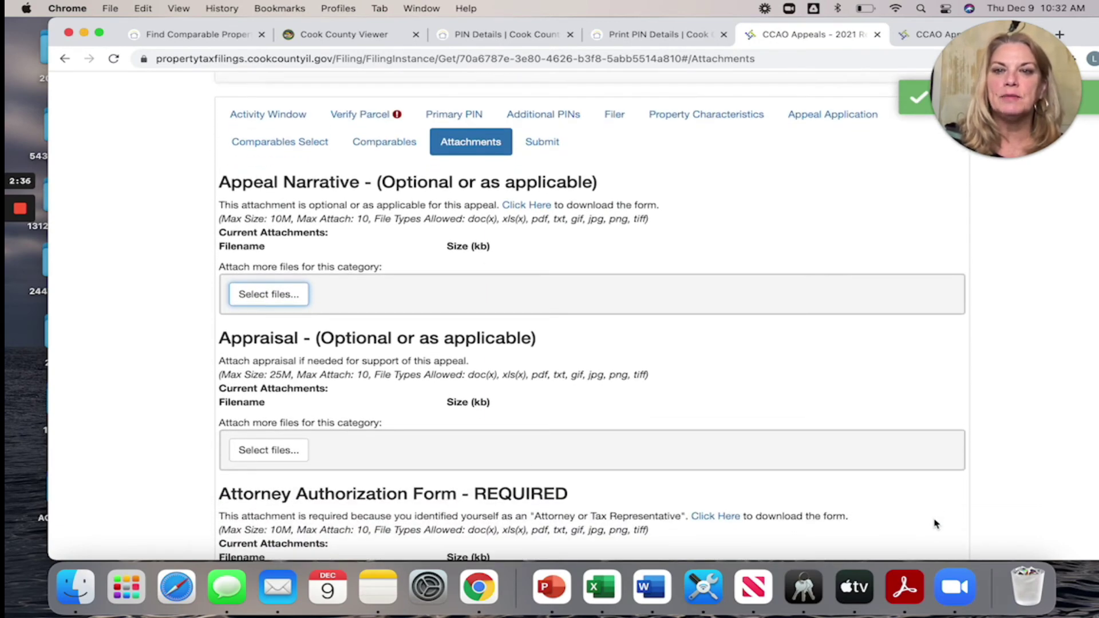
scroll(934, 524, down, 8)
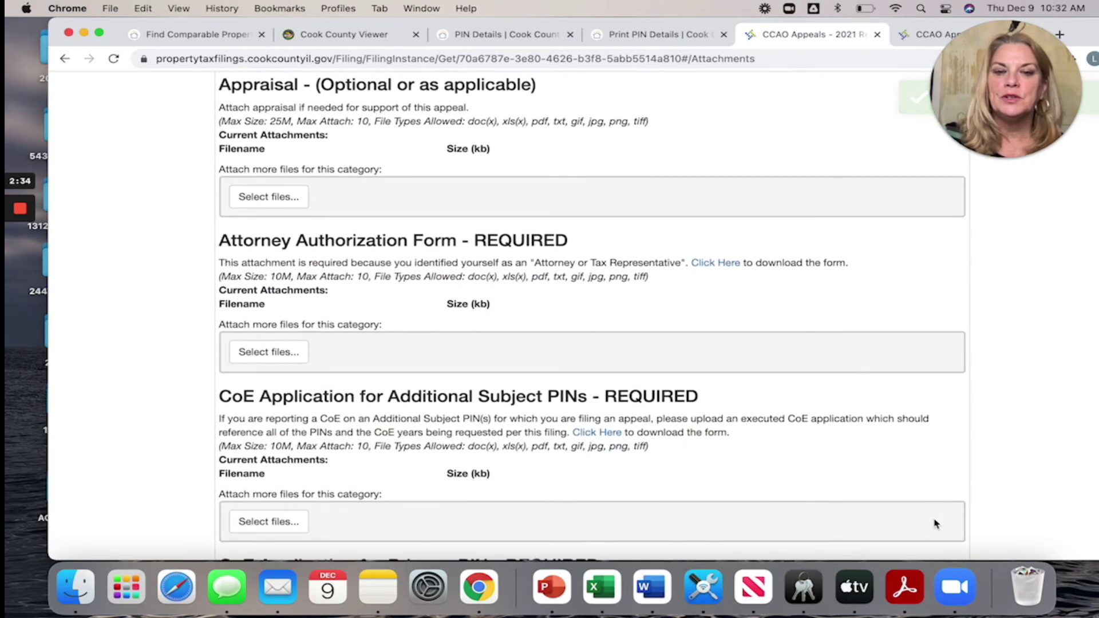
scroll(935, 524, up, 10)
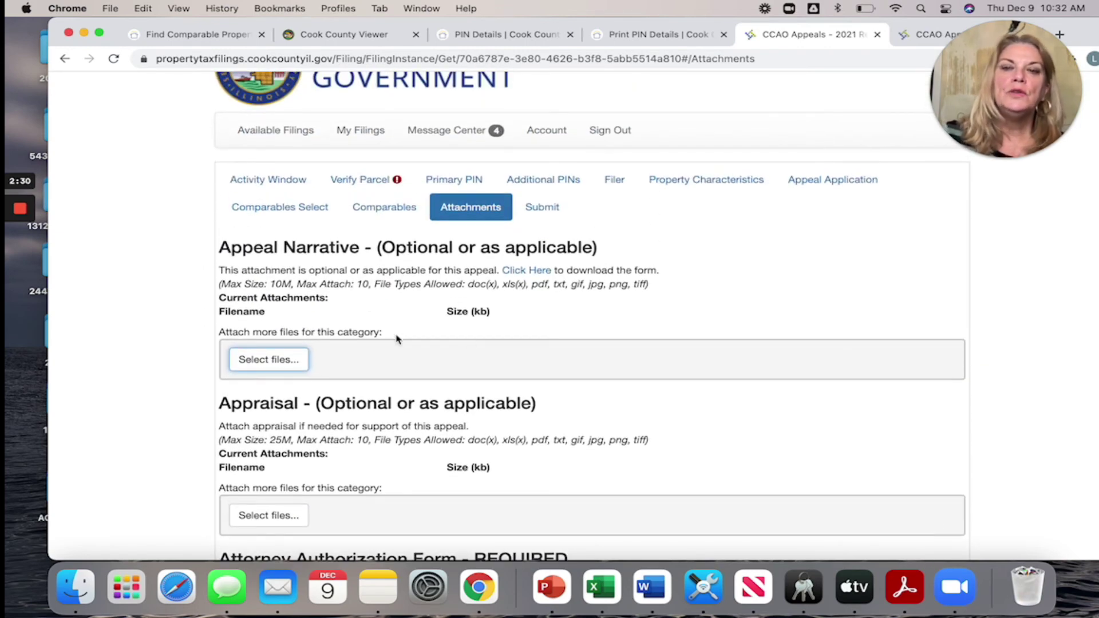
scroll(275, 292, down, 5)
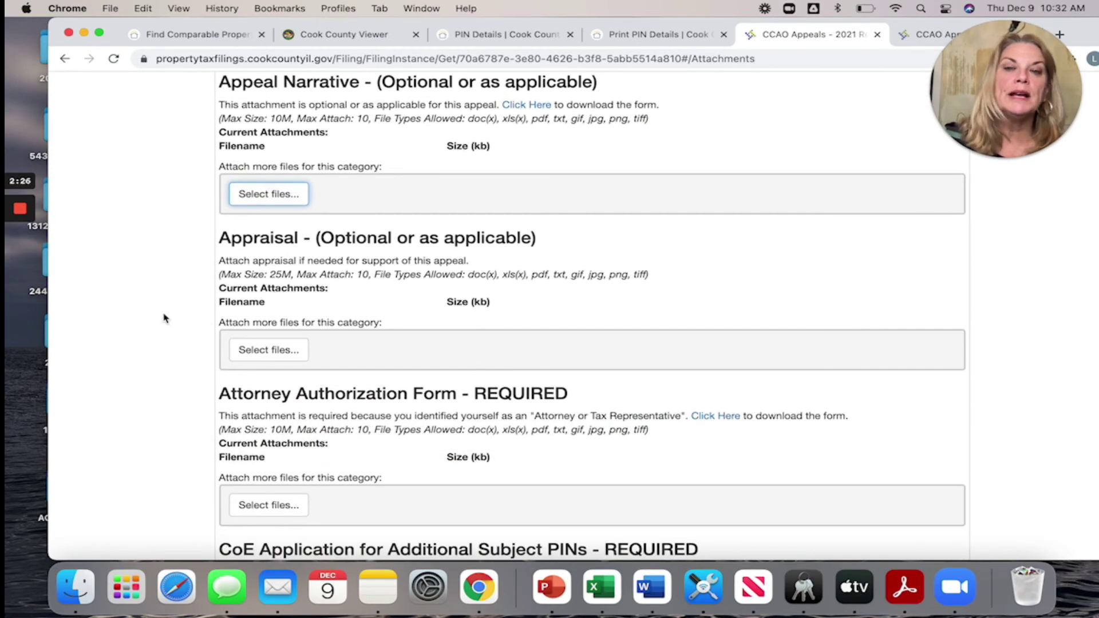
scroll(375, 340, down, 3)
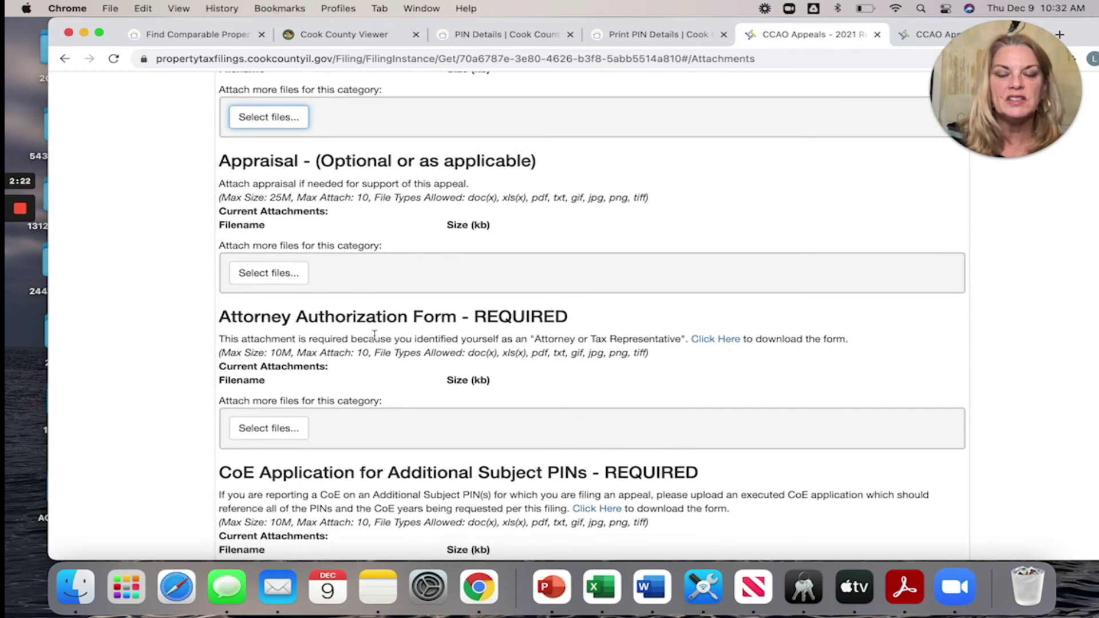
scroll(375, 335, down, 5)
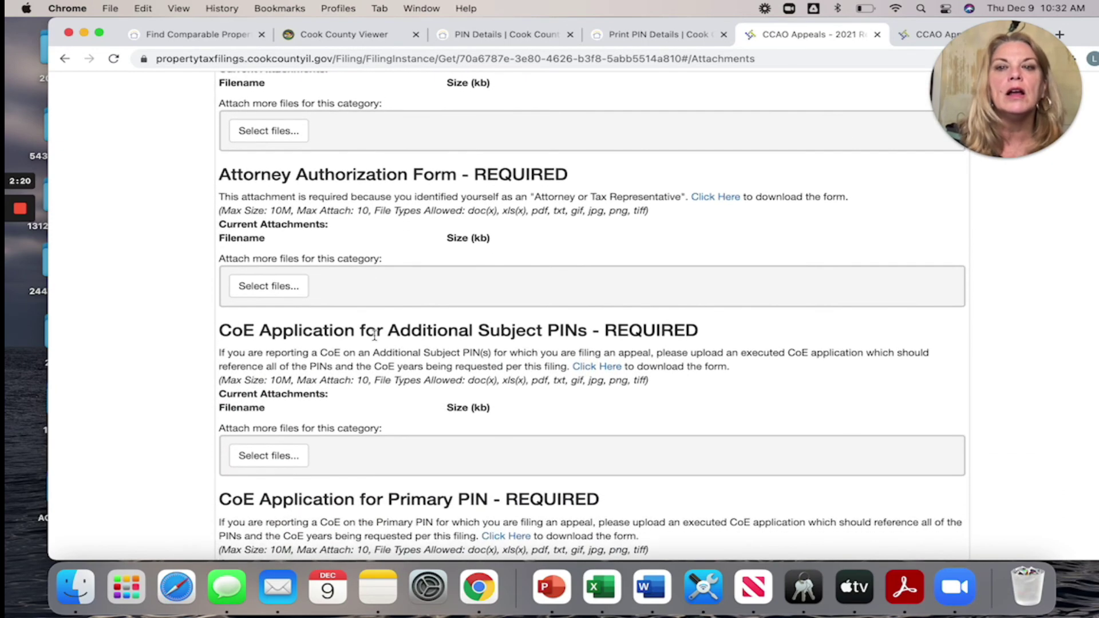
scroll(375, 335, down, 4)
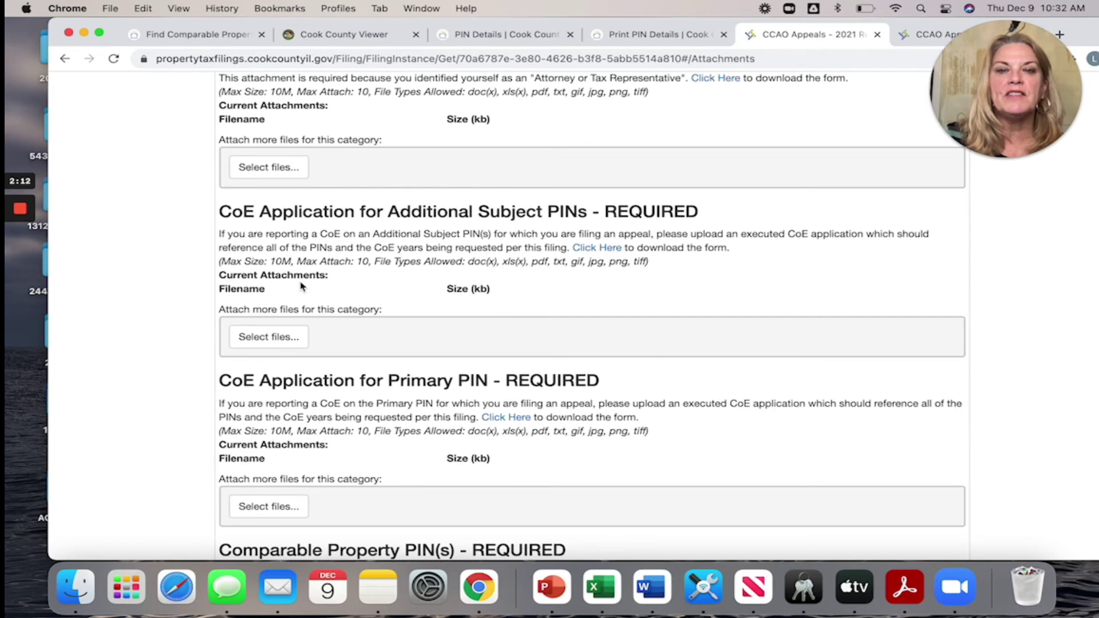
scroll(301, 286, down, 2)
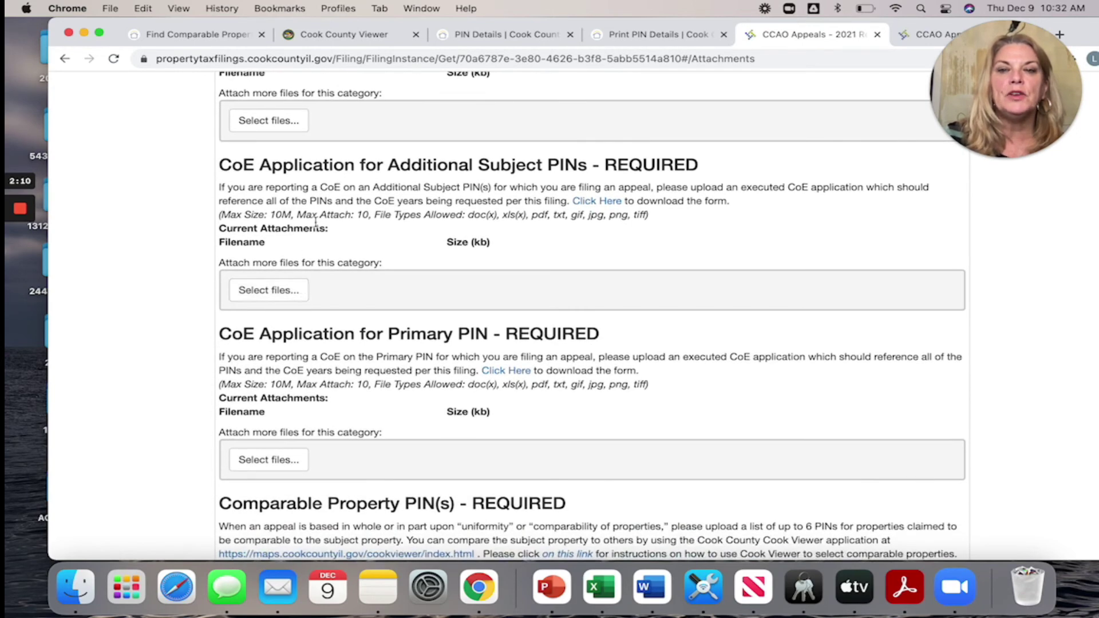
scroll(315, 224, down, 10)
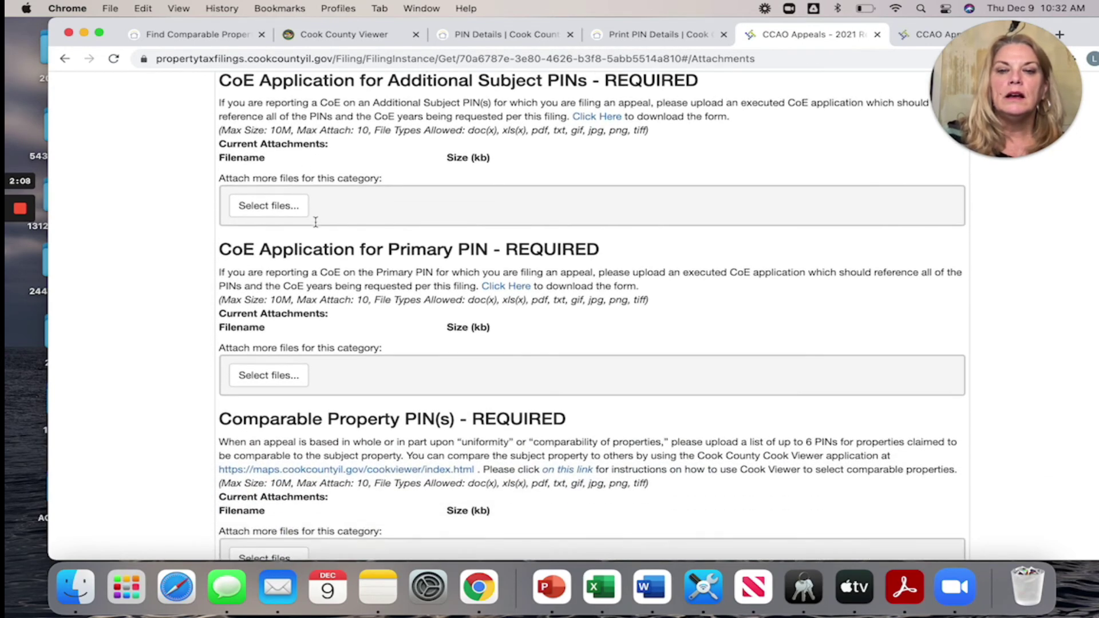
scroll(316, 227, down, 5)
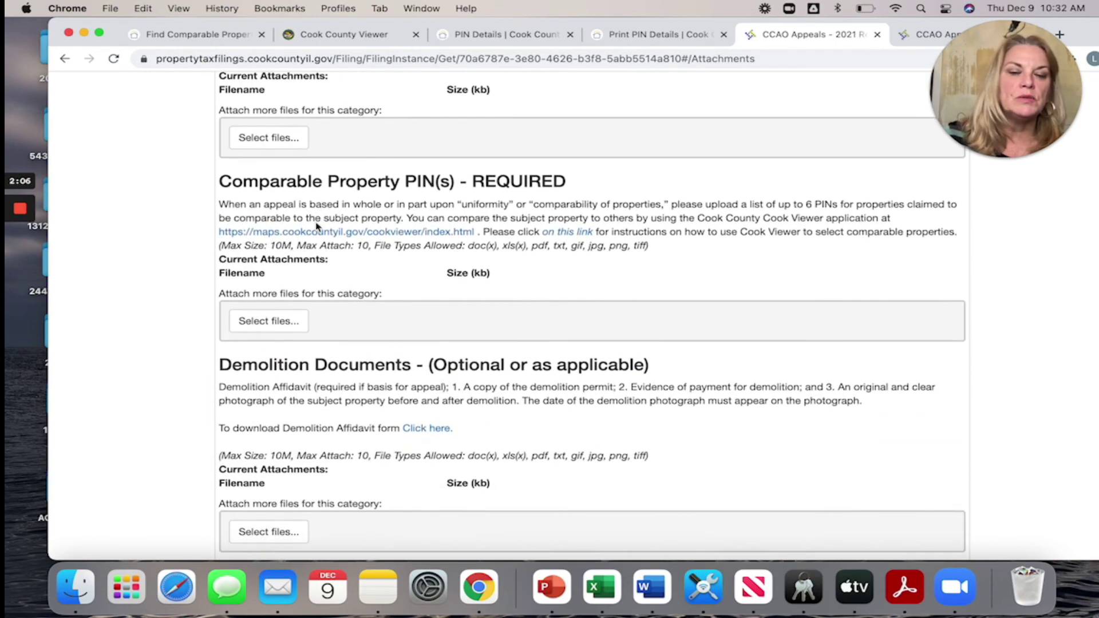
scroll(316, 223, down, 9)
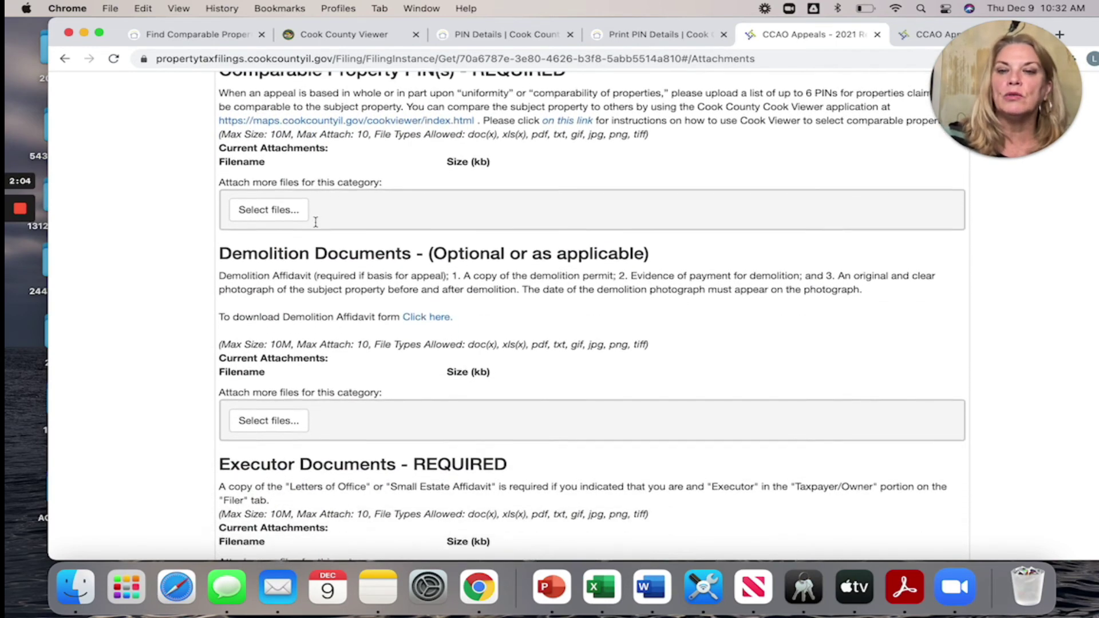
scroll(316, 226, down, 12)
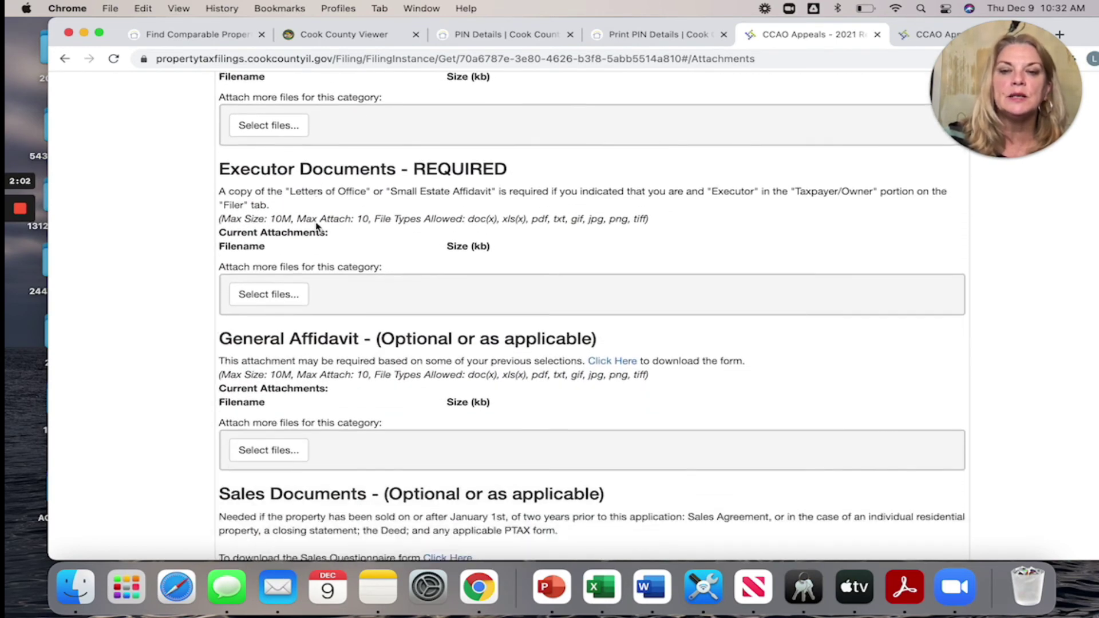
scroll(316, 222, down, 7)
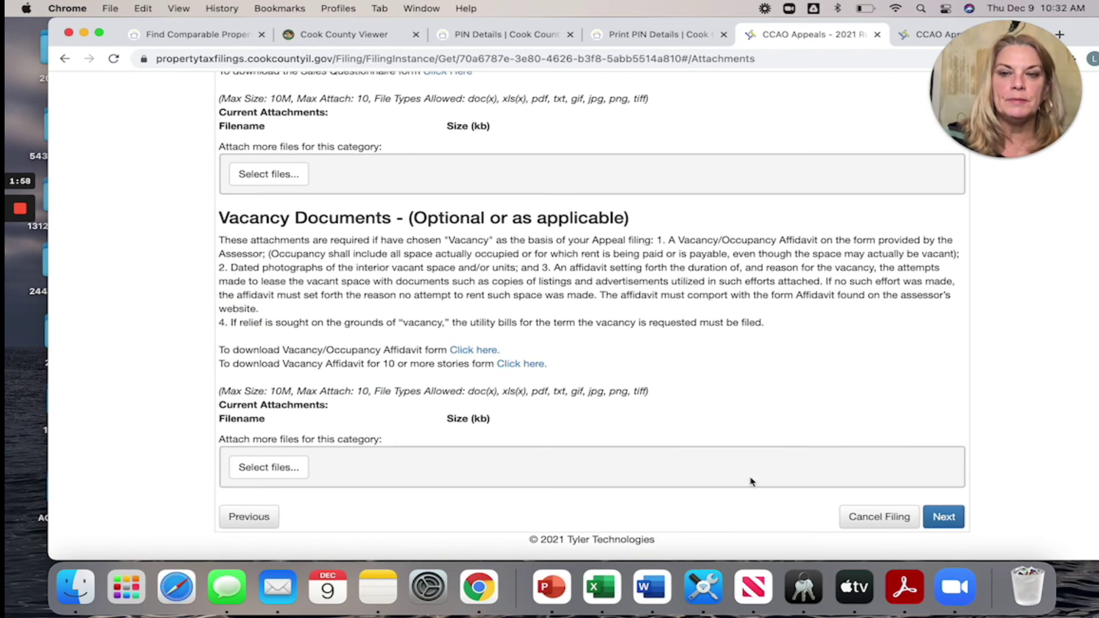
- Move to the Submit step and fill in the filer's saved name and e-mail
click(945, 518)
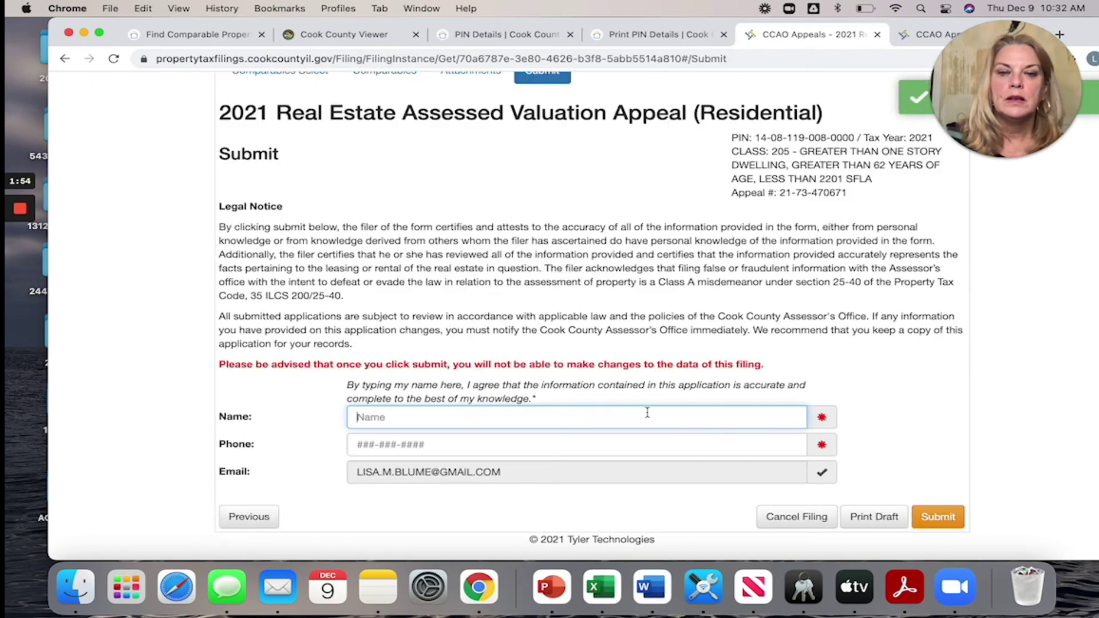
click(633, 412)
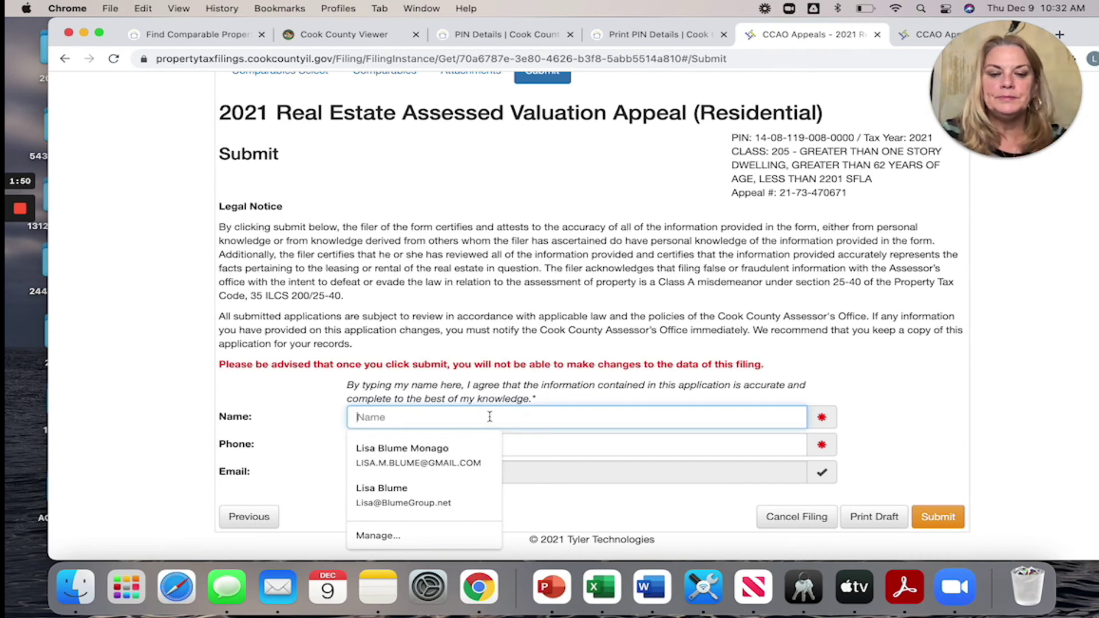
click(442, 448)
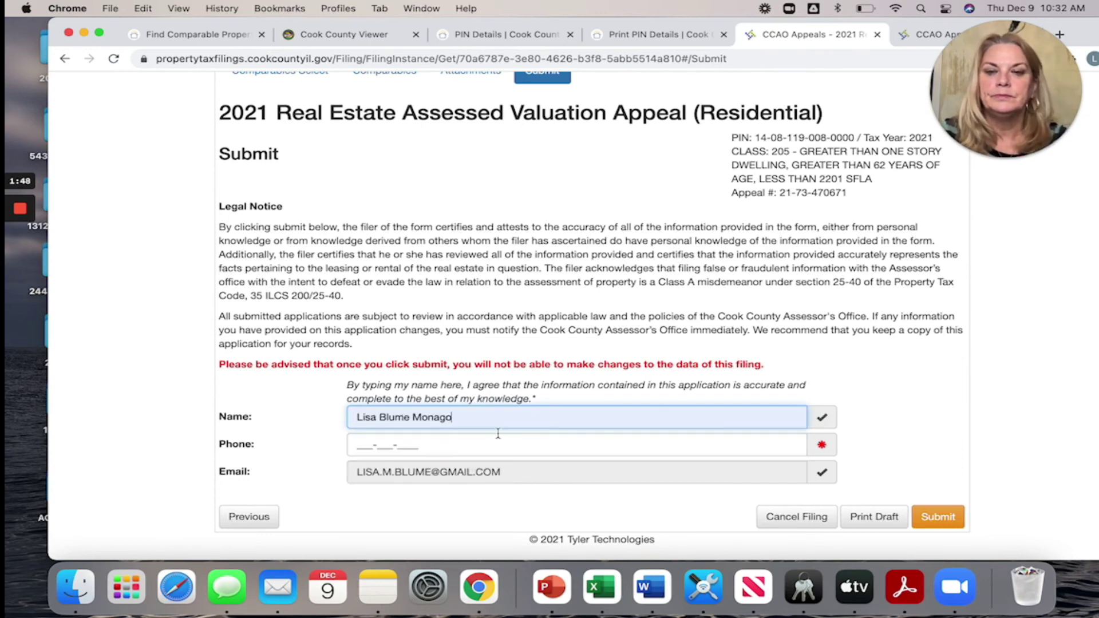
- Enter the filer's phone number and open a printable draft of the filing
click(367, 444)
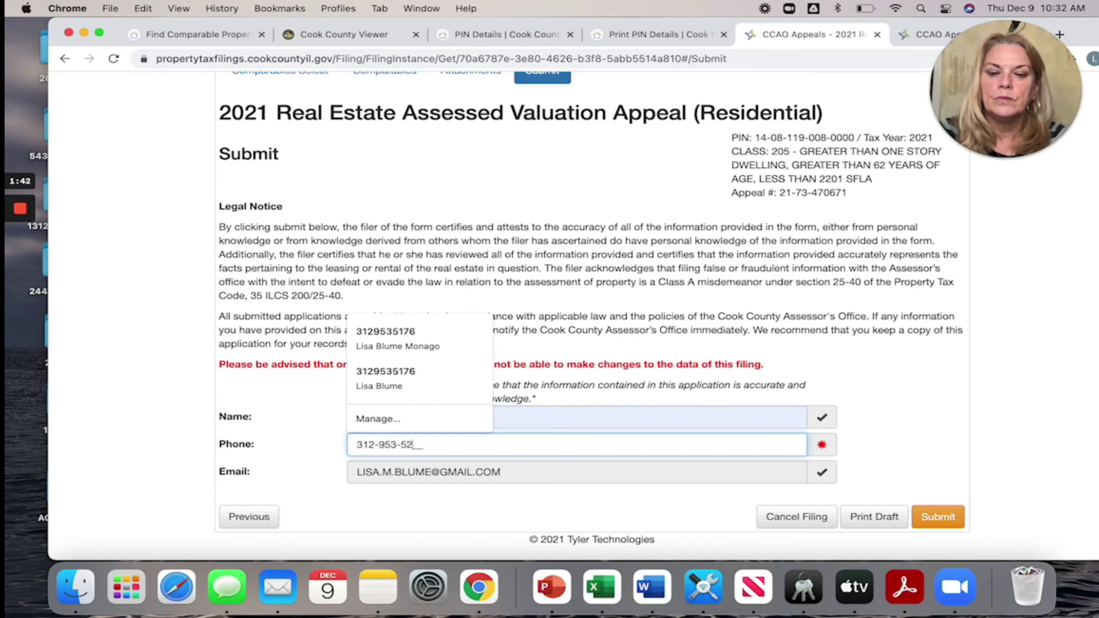
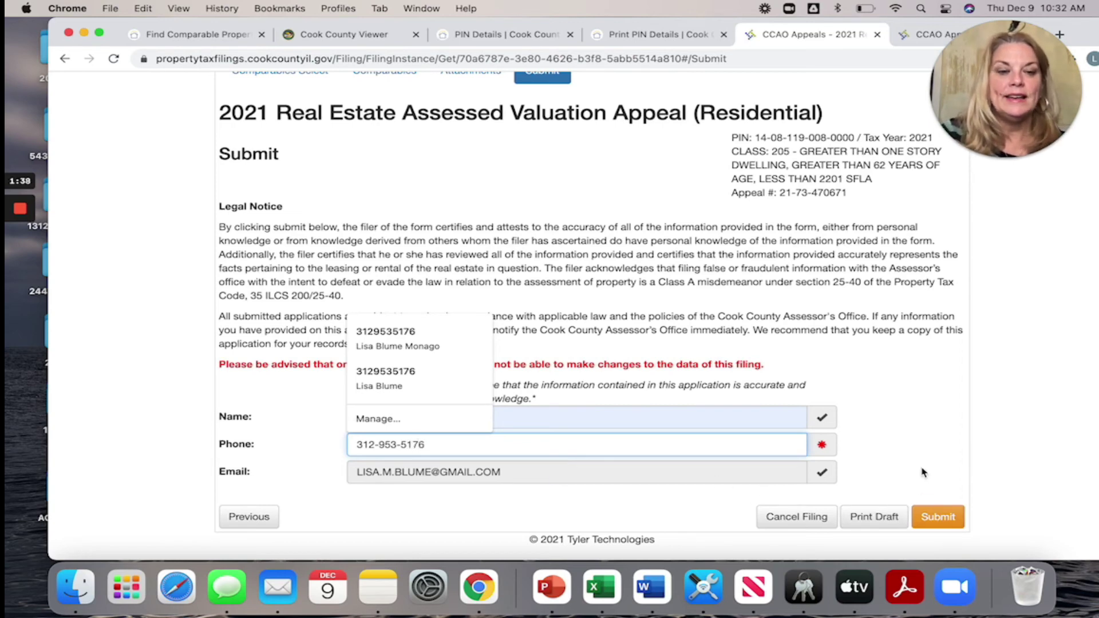
click(923, 473)
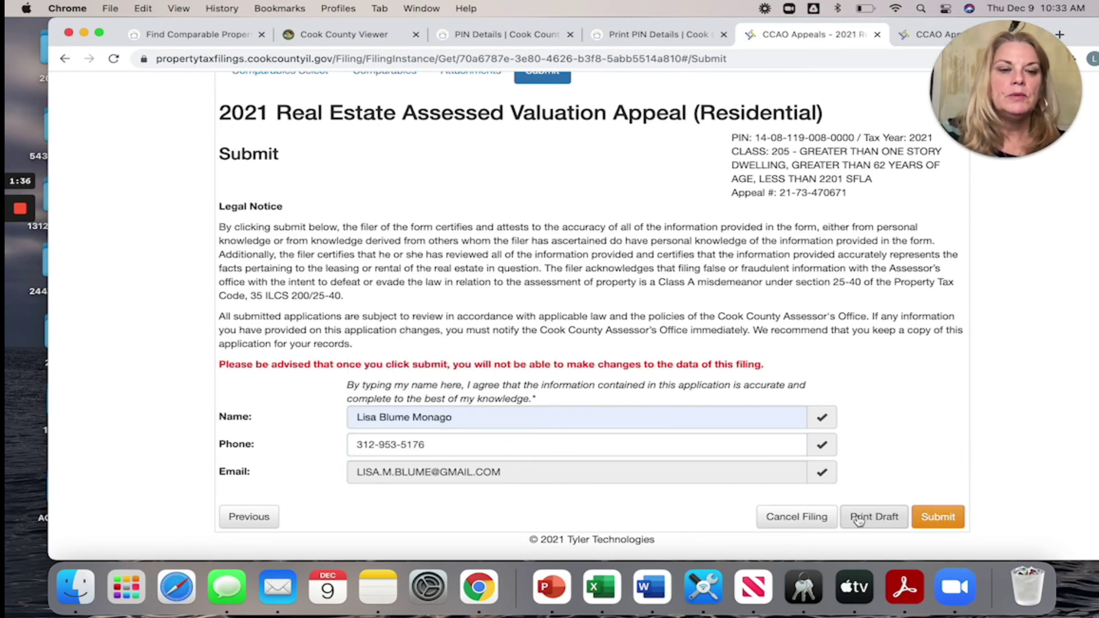
click(859, 519)
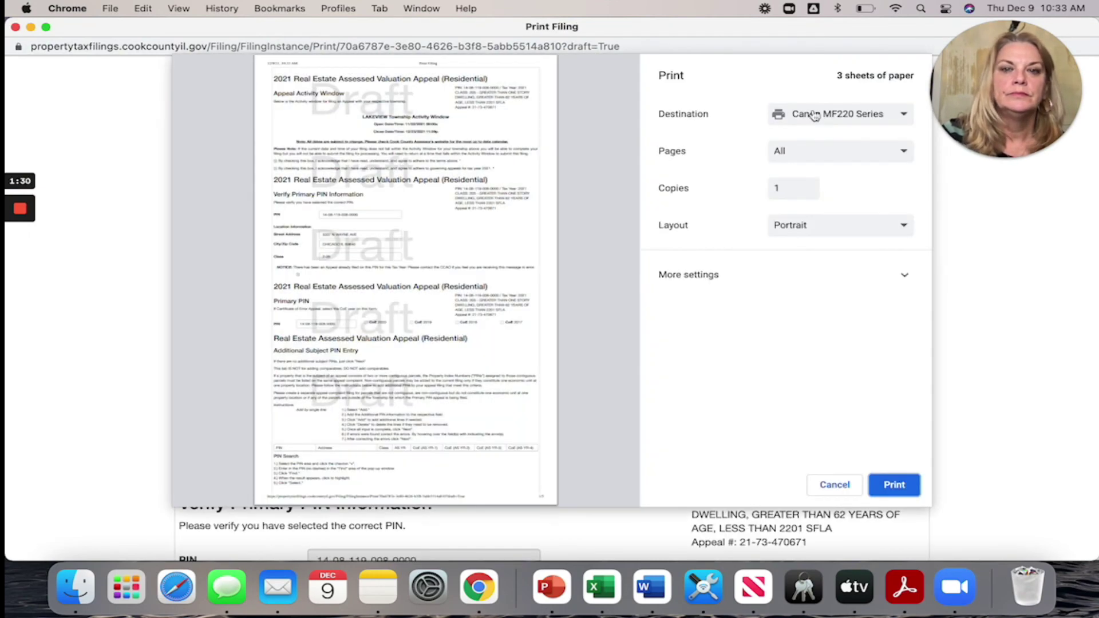
- Save the draft as PDF 'home appeal 2021' on the Desktop, then minimize the print window
click(813, 114)
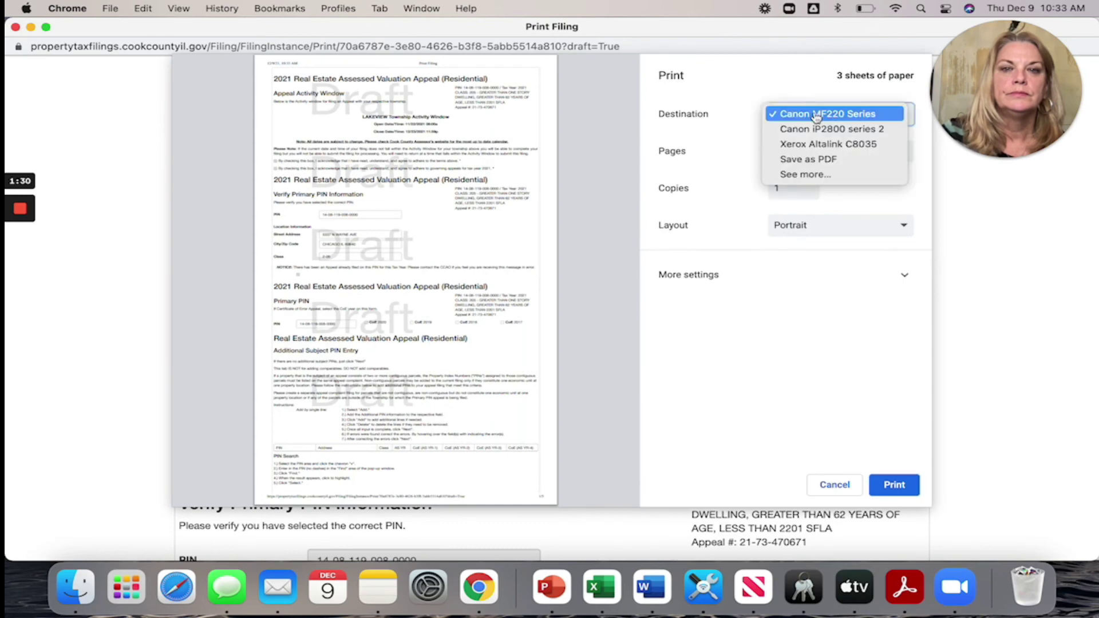
click(802, 163)
click(894, 486)
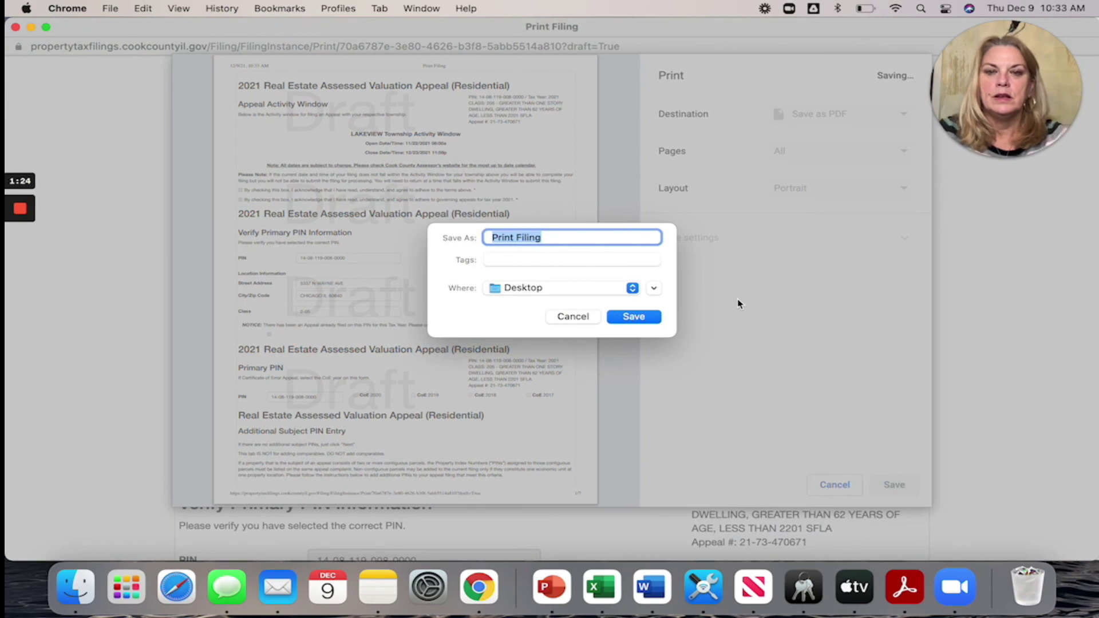
text(appeal)
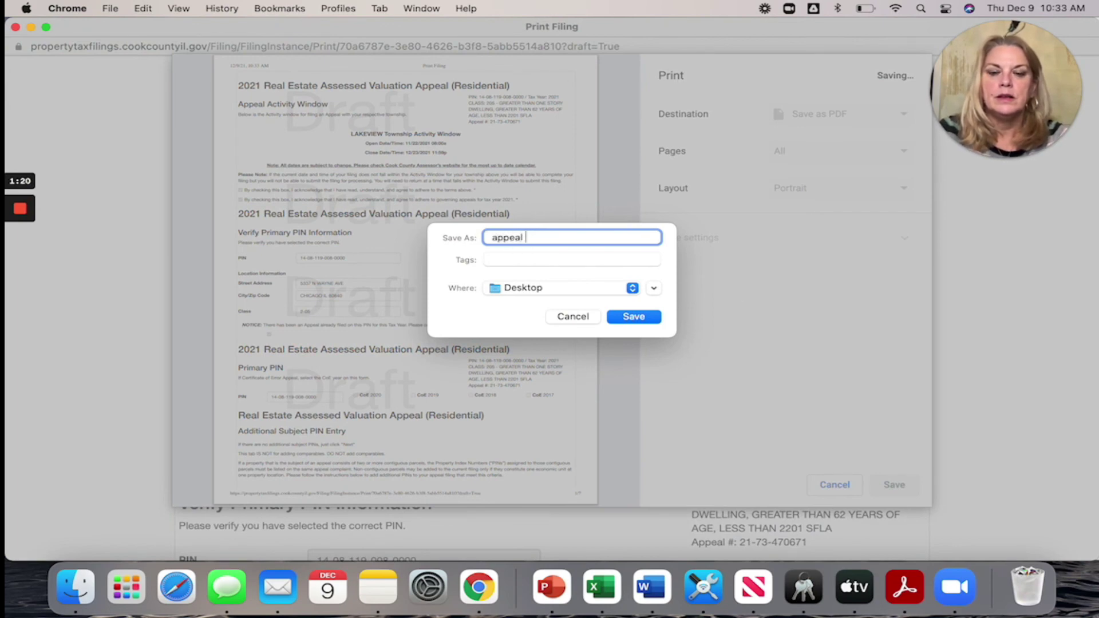
text( 2021)
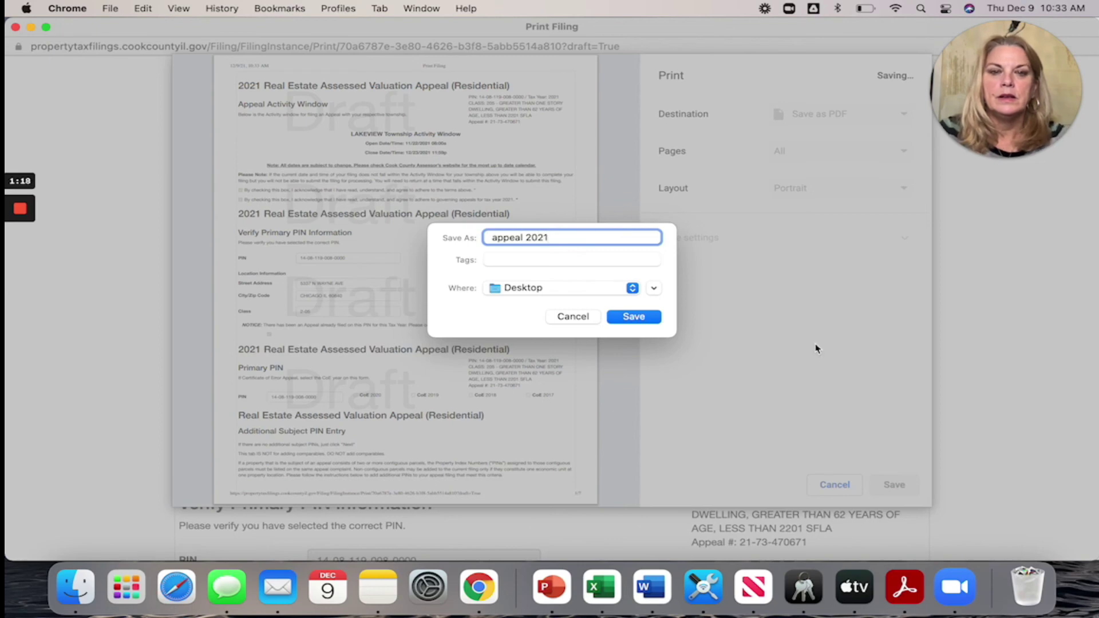
click(493, 238)
text(home)
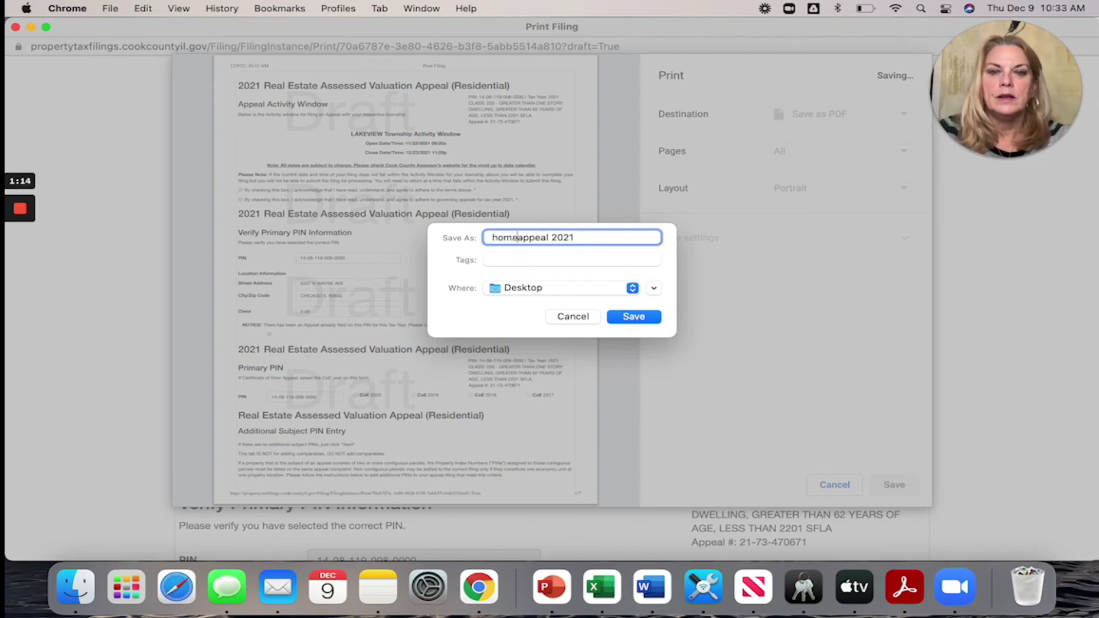
click(629, 320)
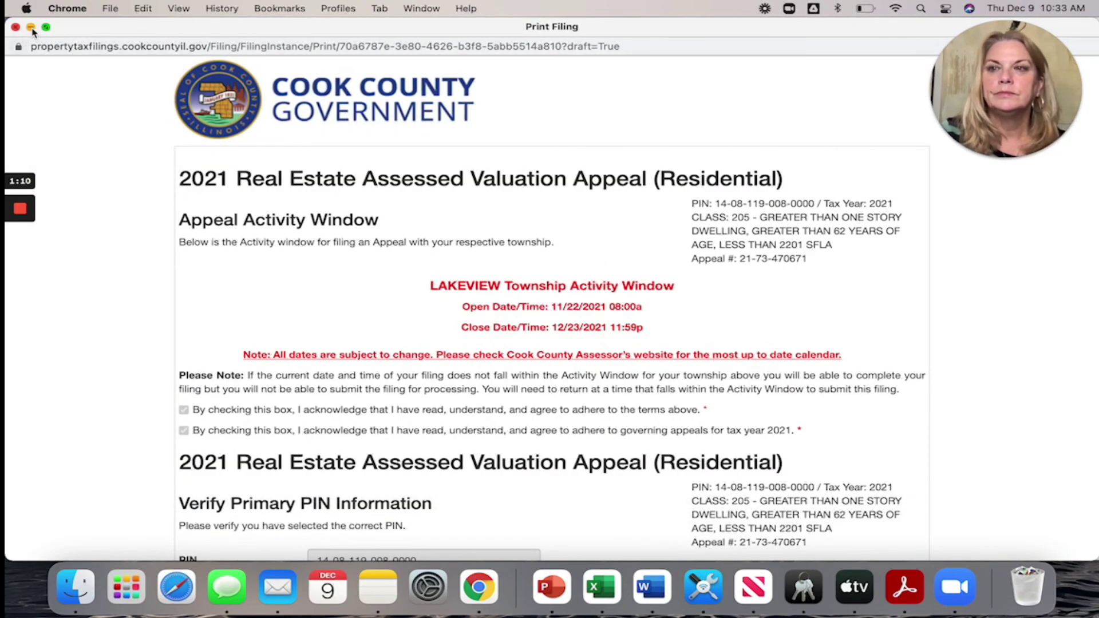
click(32, 28)
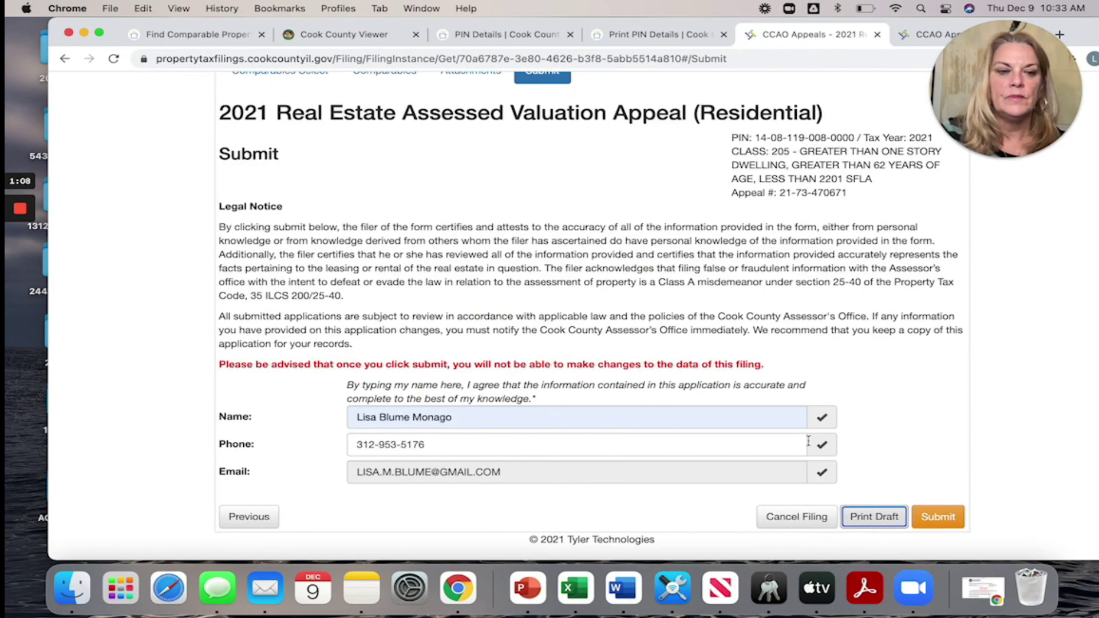
click(939, 517)
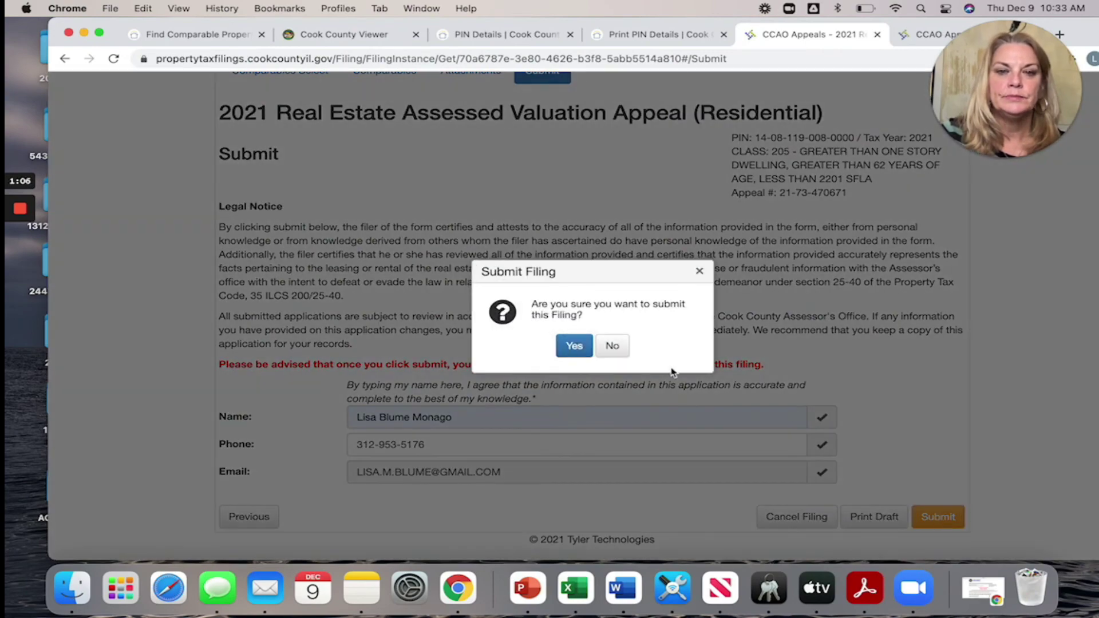
click(574, 346)
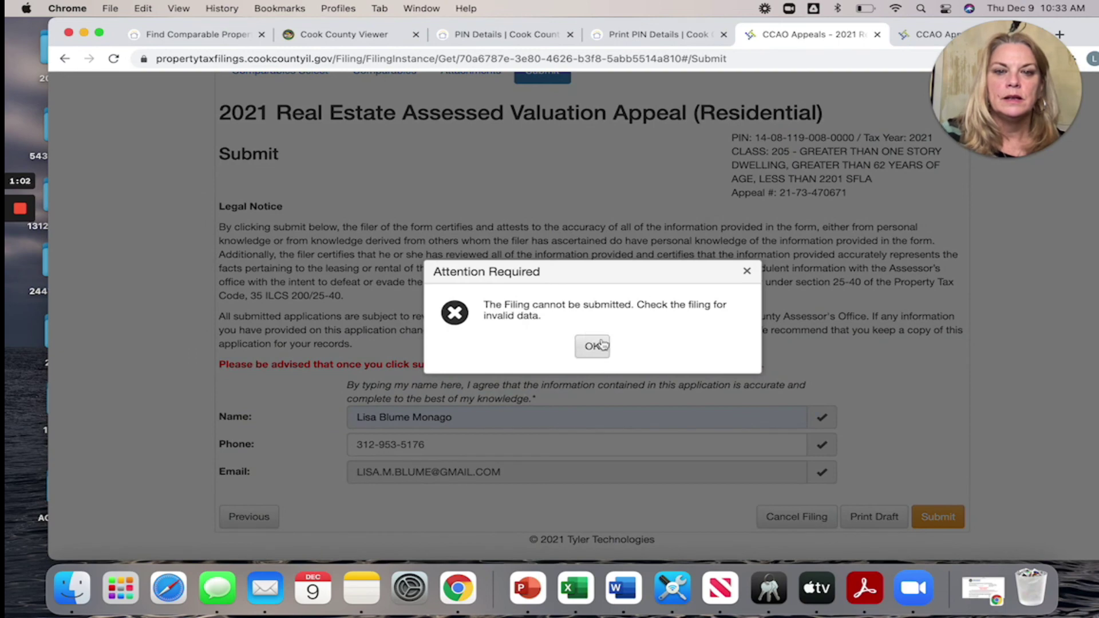
click(599, 350)
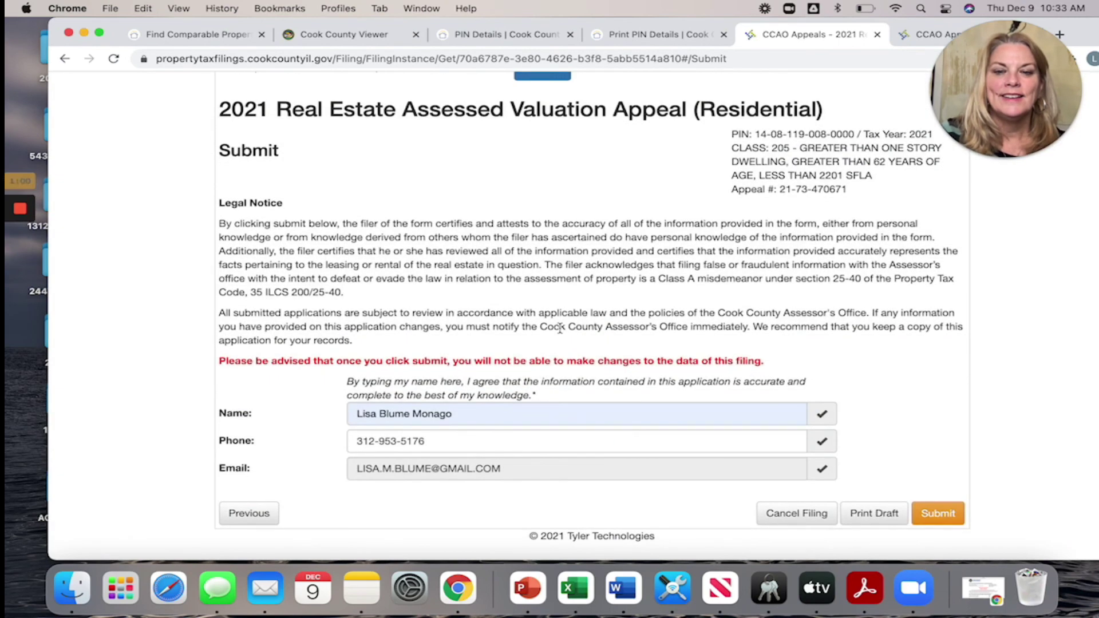
click(930, 520)
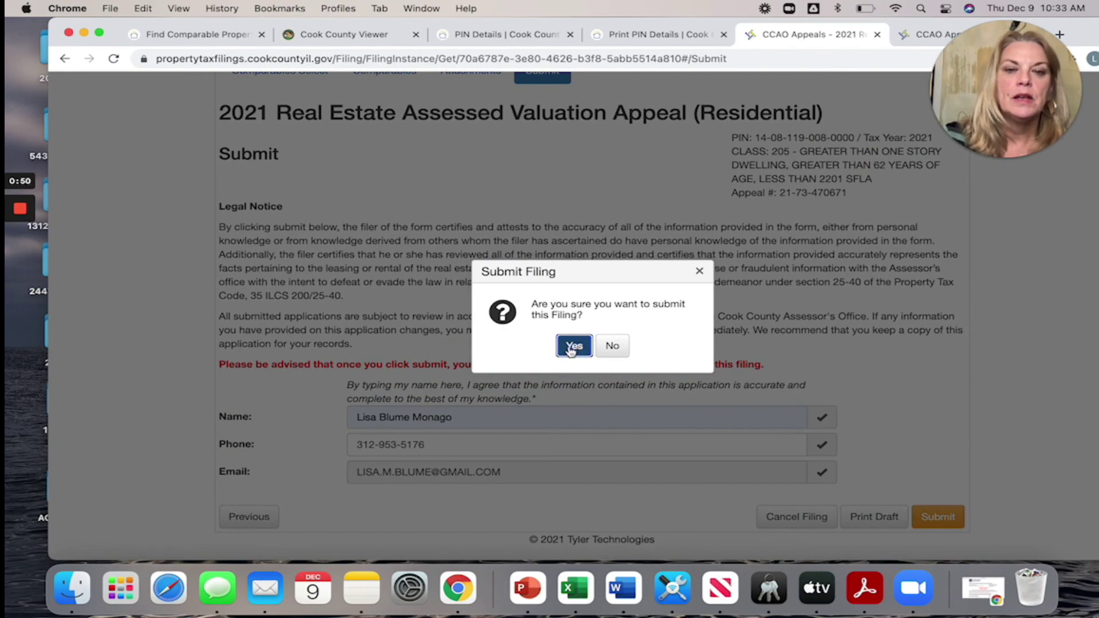
click(573, 347)
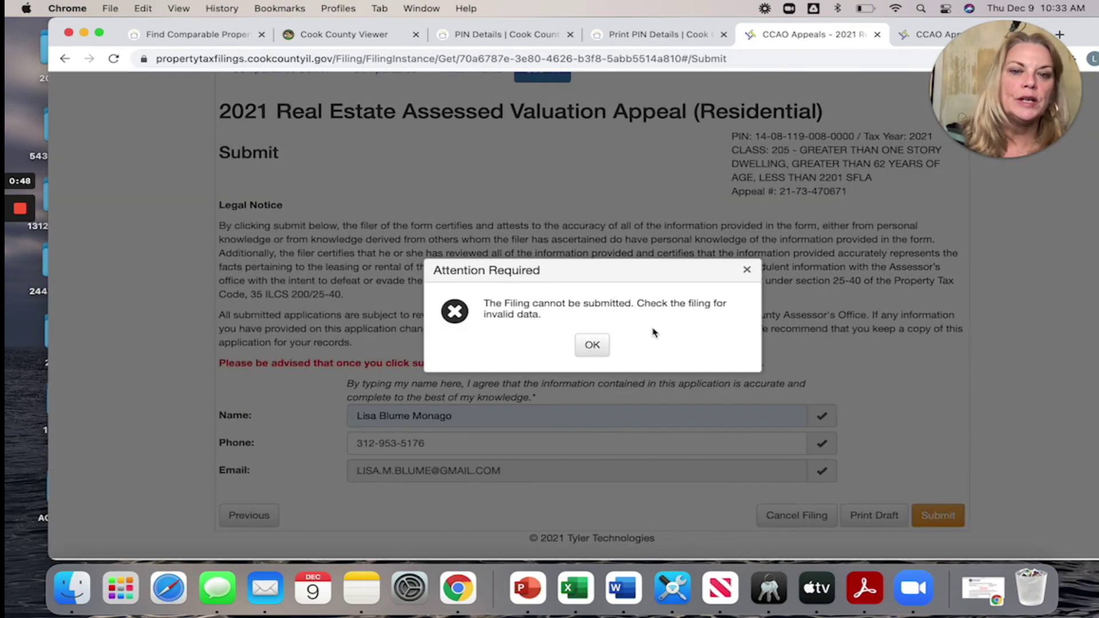
click(590, 348)
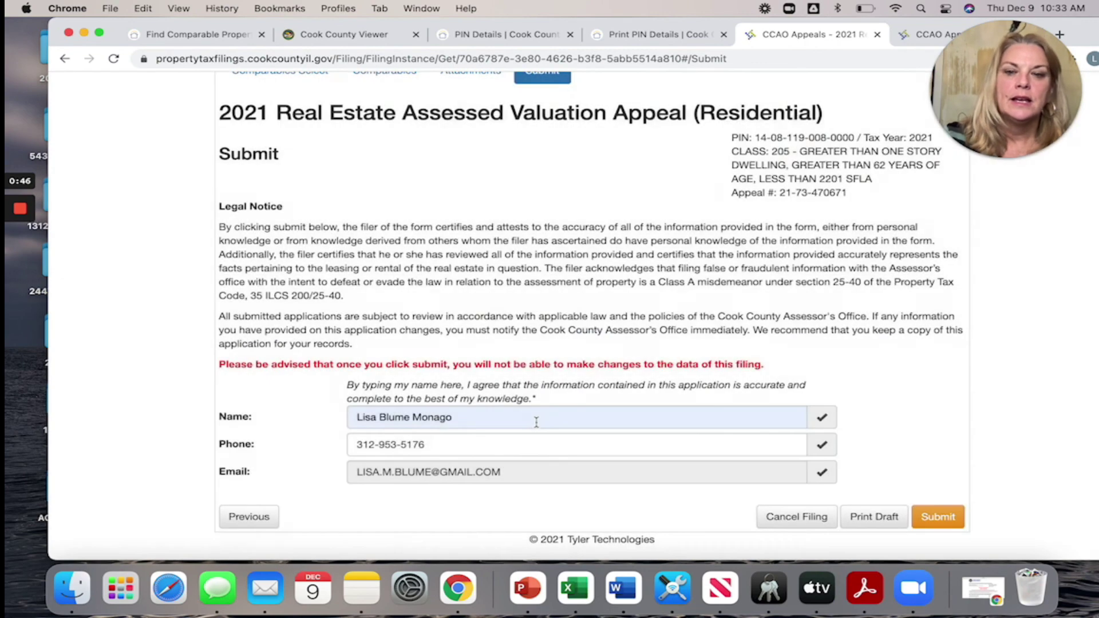
scroll(534, 453, up, 1)
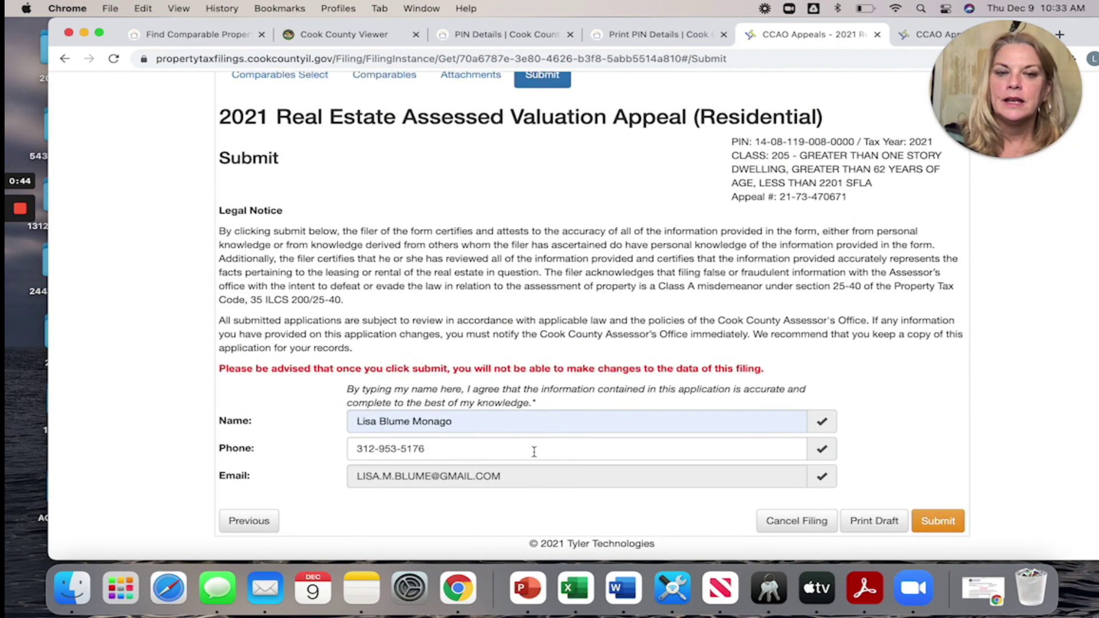
scroll(534, 453, down, 1)
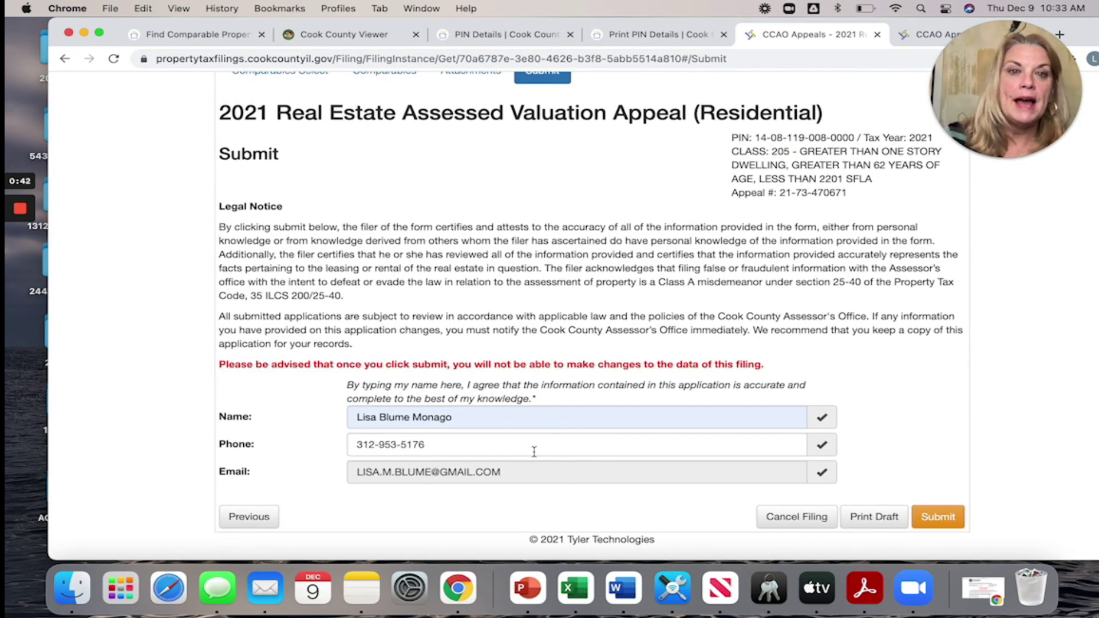
scroll(534, 452, up, 3)
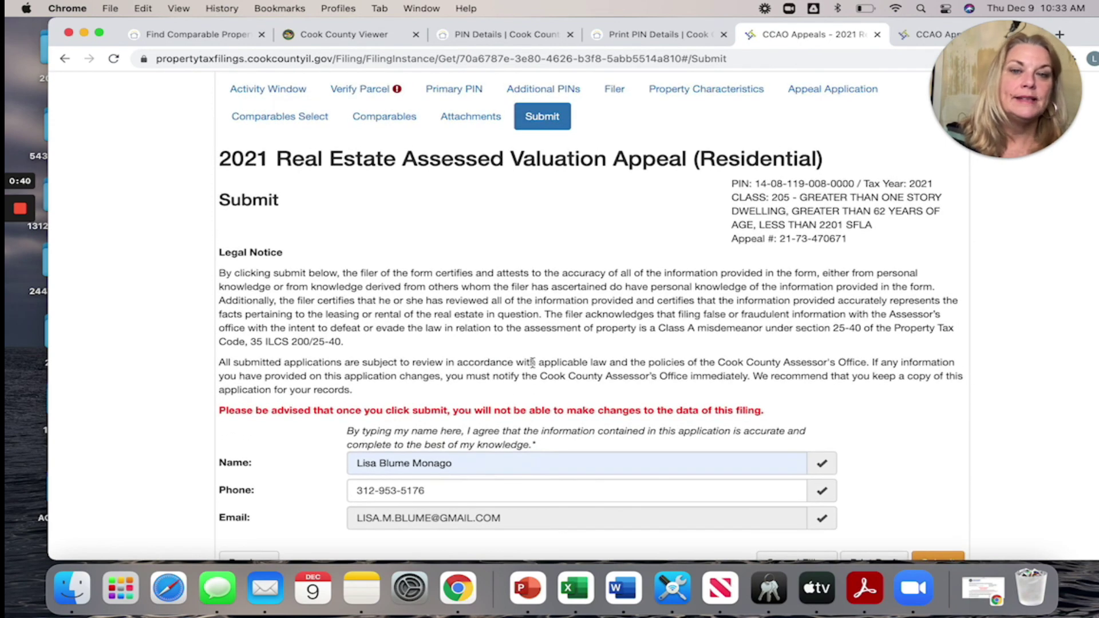